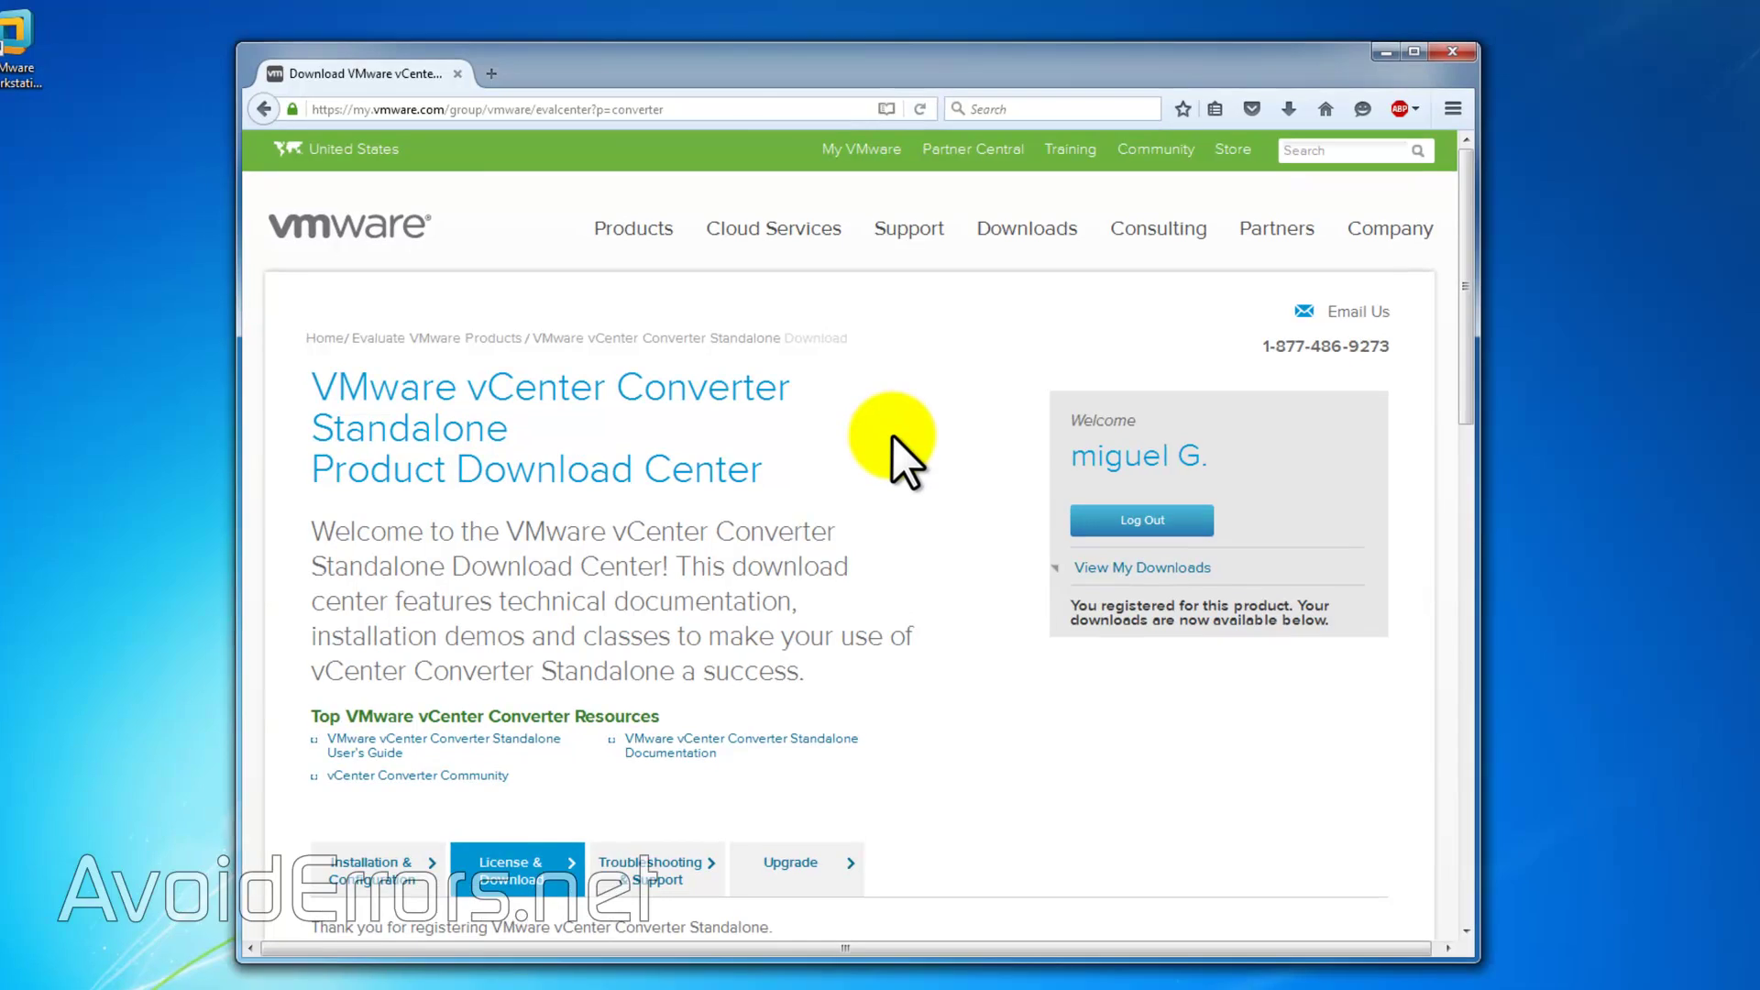
Step: Minimise Firefox and open the Downloads folder holding the Converter 6.1.1 installer
{"action": "scroll", "coordinate": [817, 444], "scroll_direction": "down", "scroll_amount": 15}
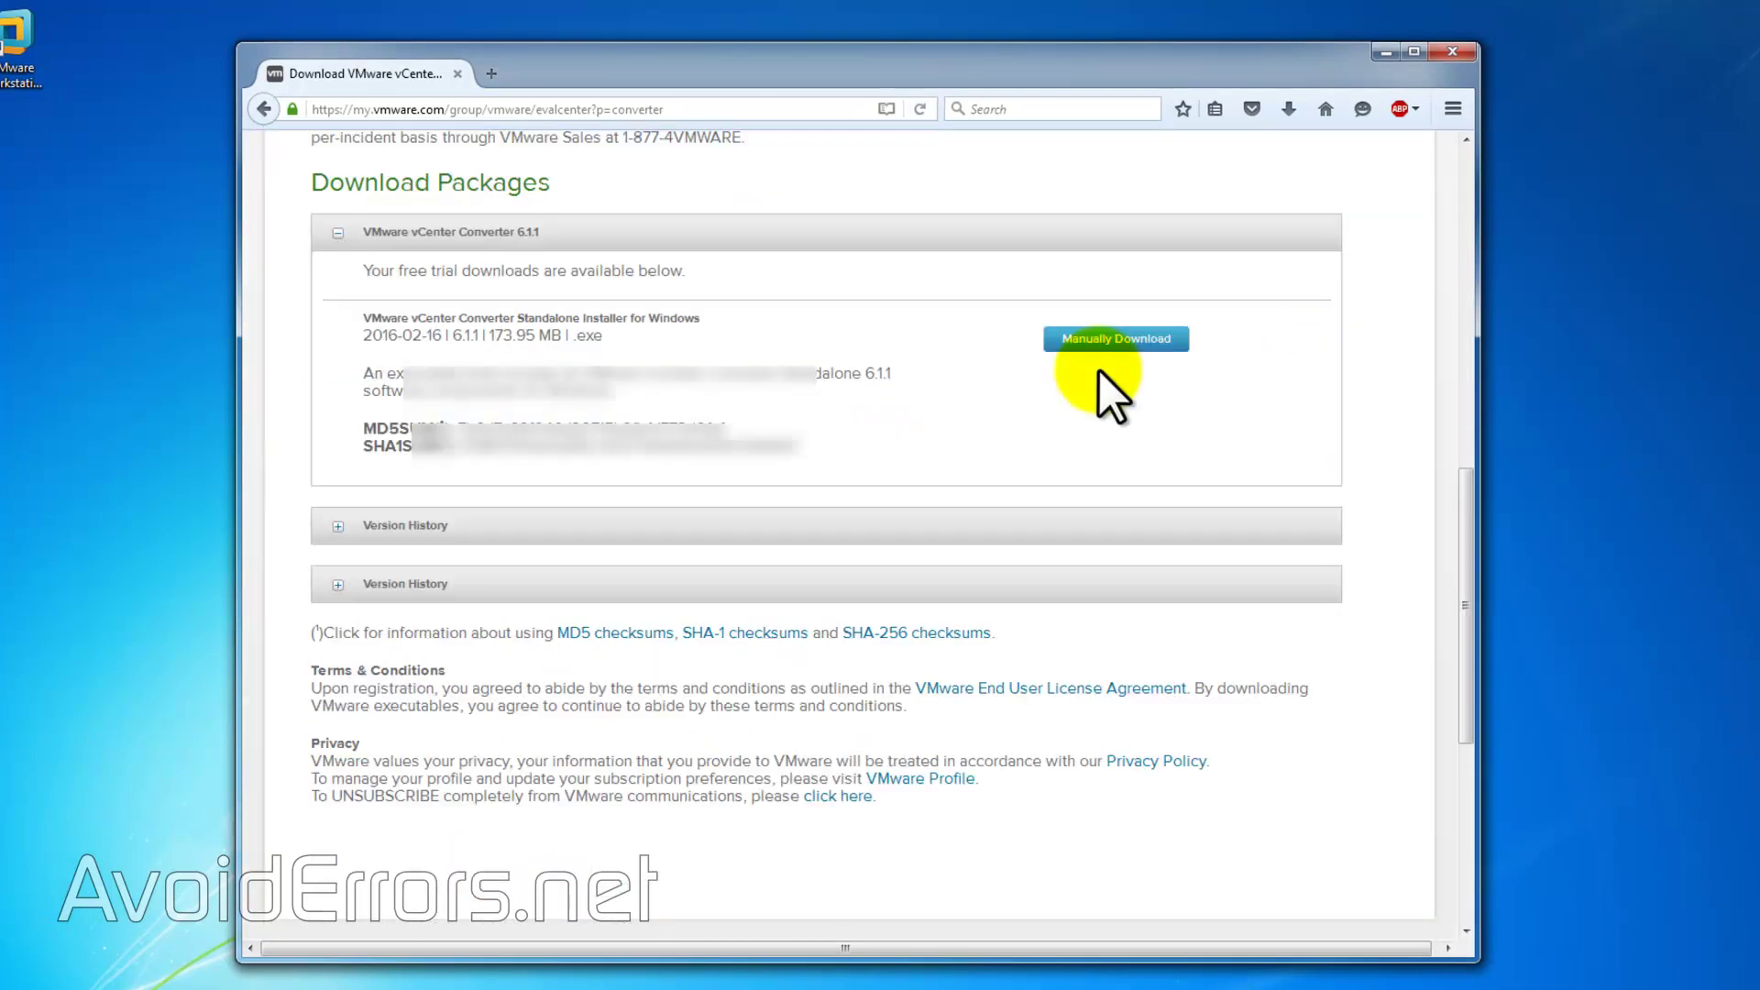
{"action": "left_click", "coordinate": [1381, 51]}
{"action": "left_click", "coordinate": [137, 986]}
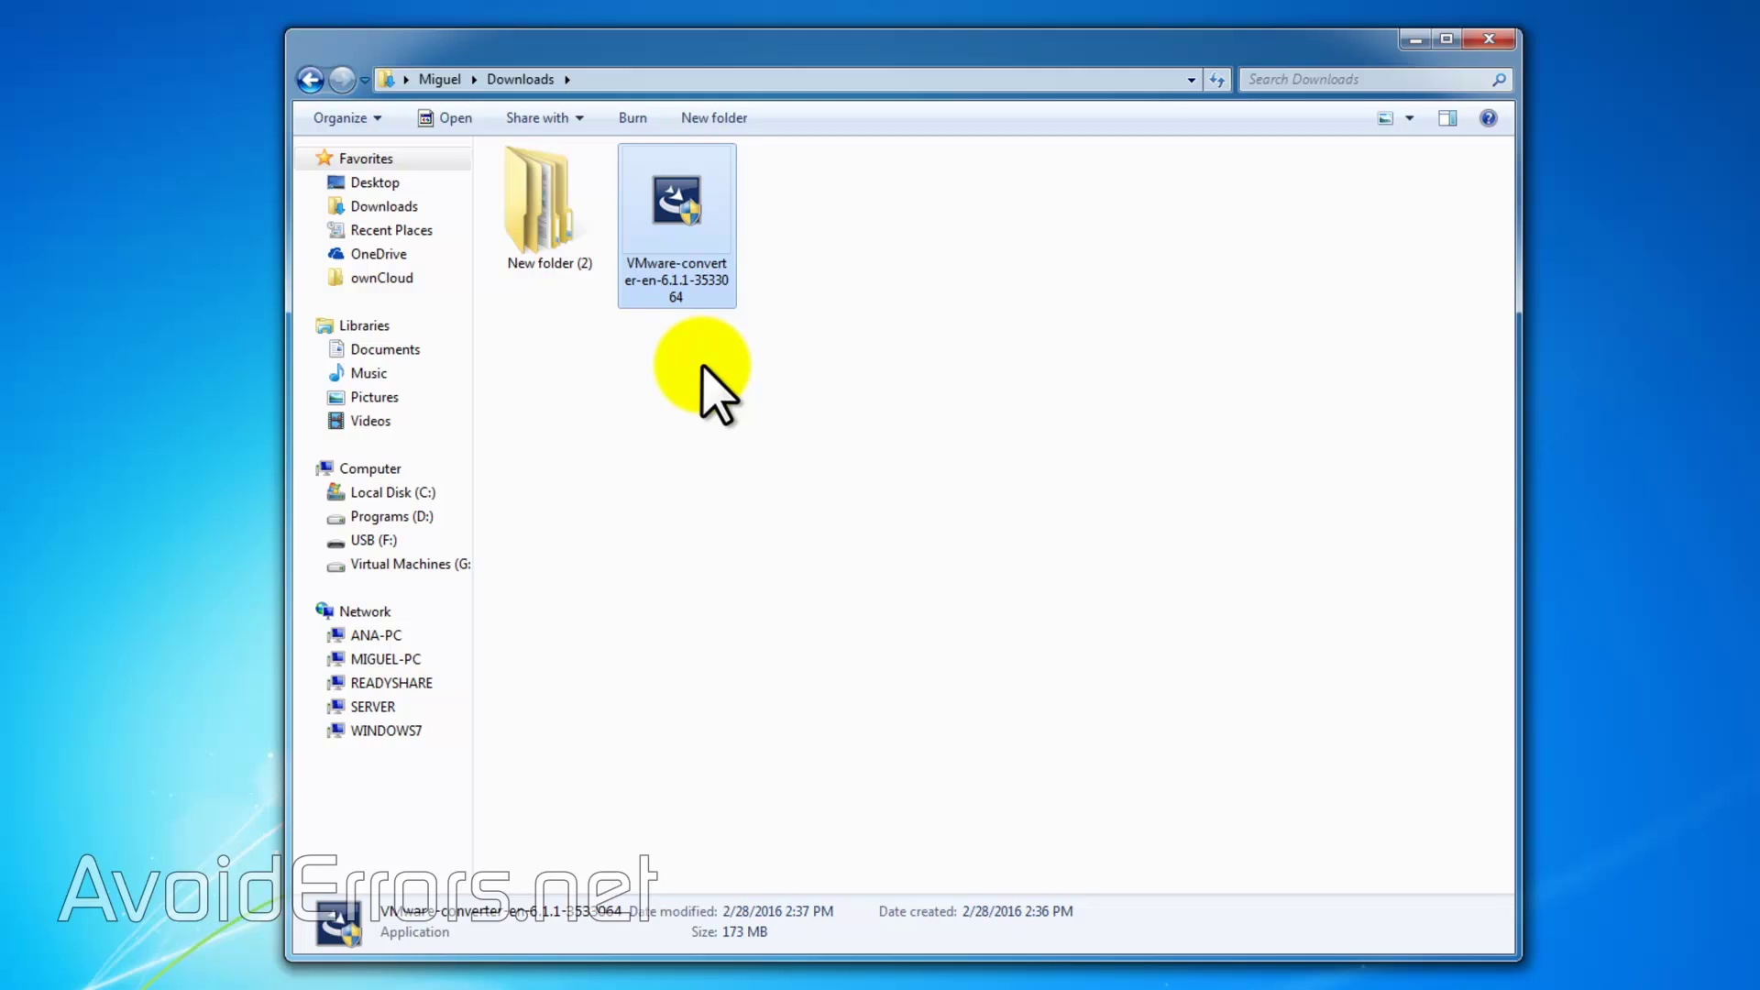
Step: Run VMware-converter-en-6.1.1-3533064 past the security warning and close the Downloads window
{"action": "double_click", "coordinate": [693, 217]}
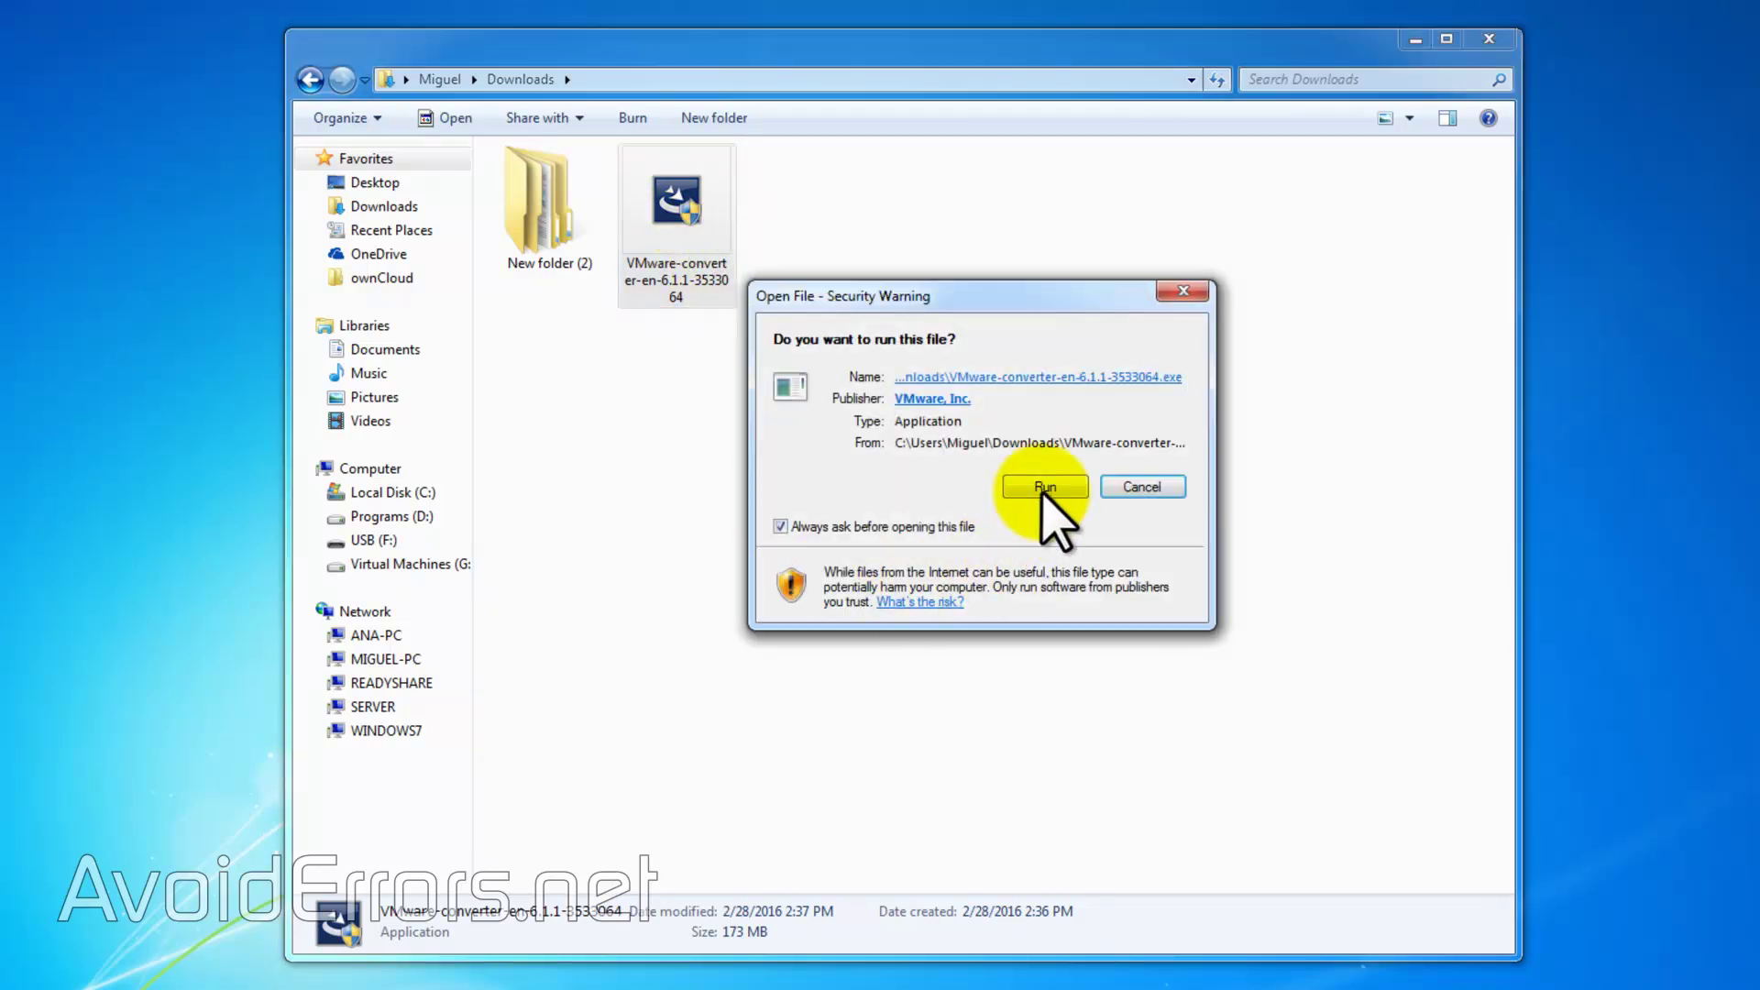
{"action": "left_click", "coordinate": [1045, 483]}
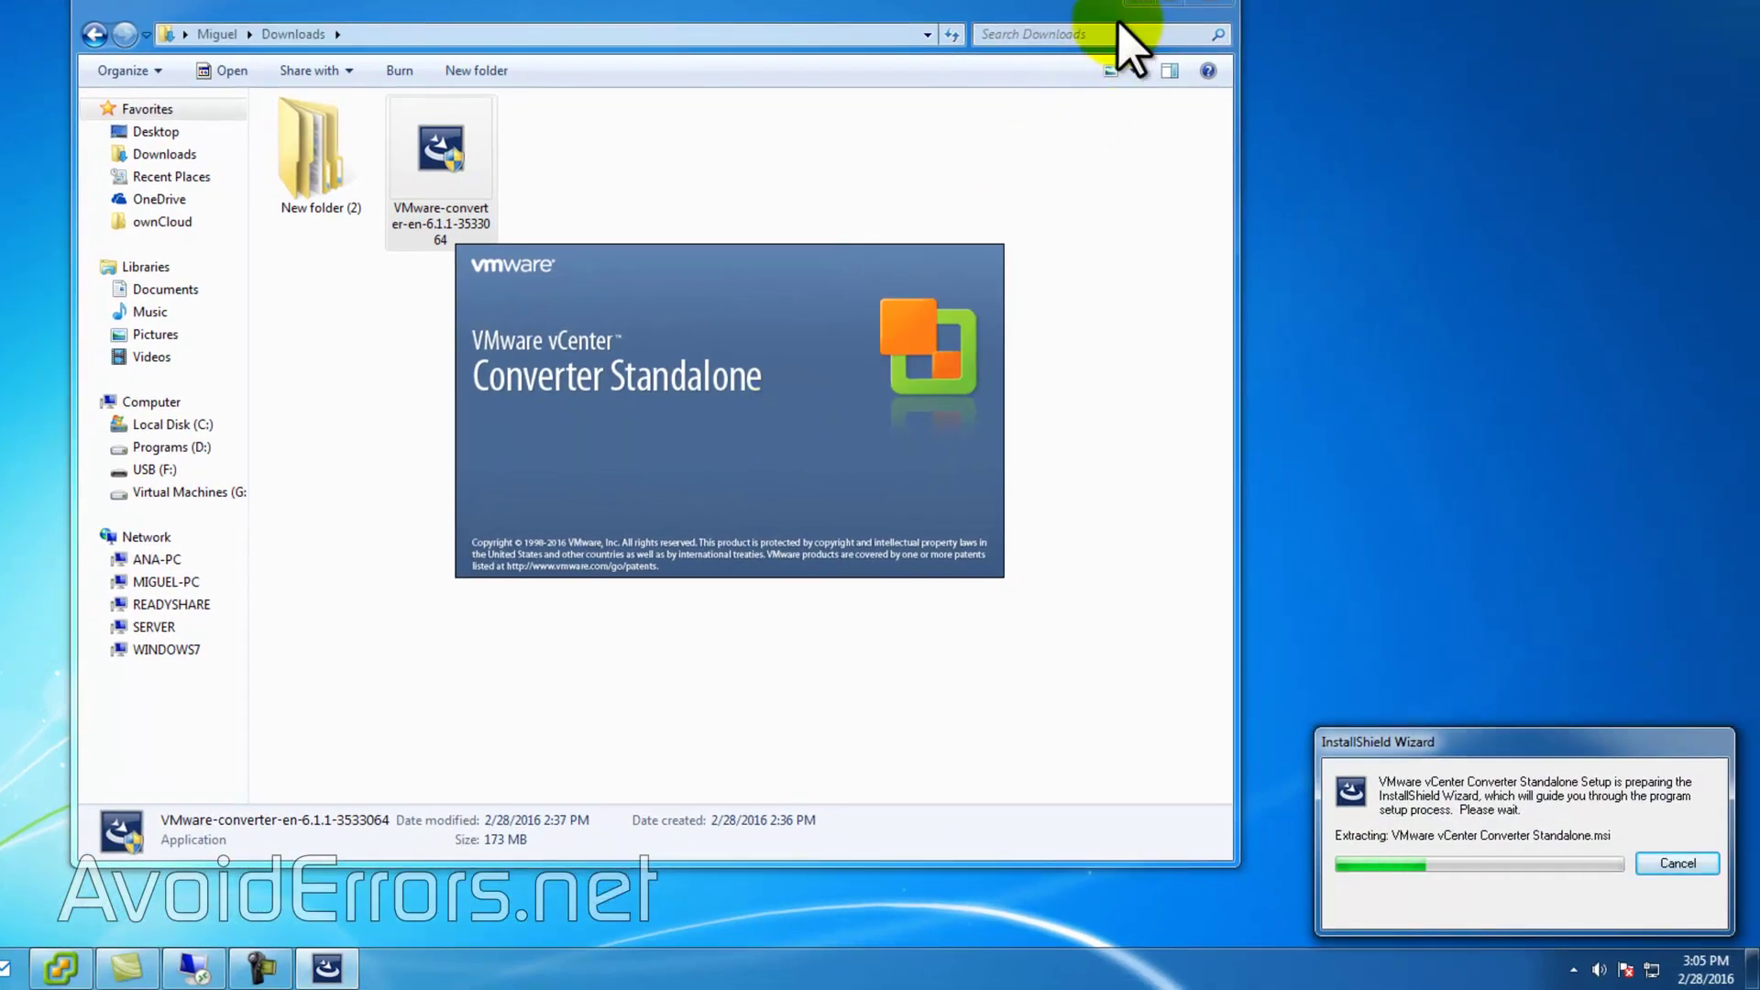
{"action": "left_click", "coordinate": [1137, 6]}
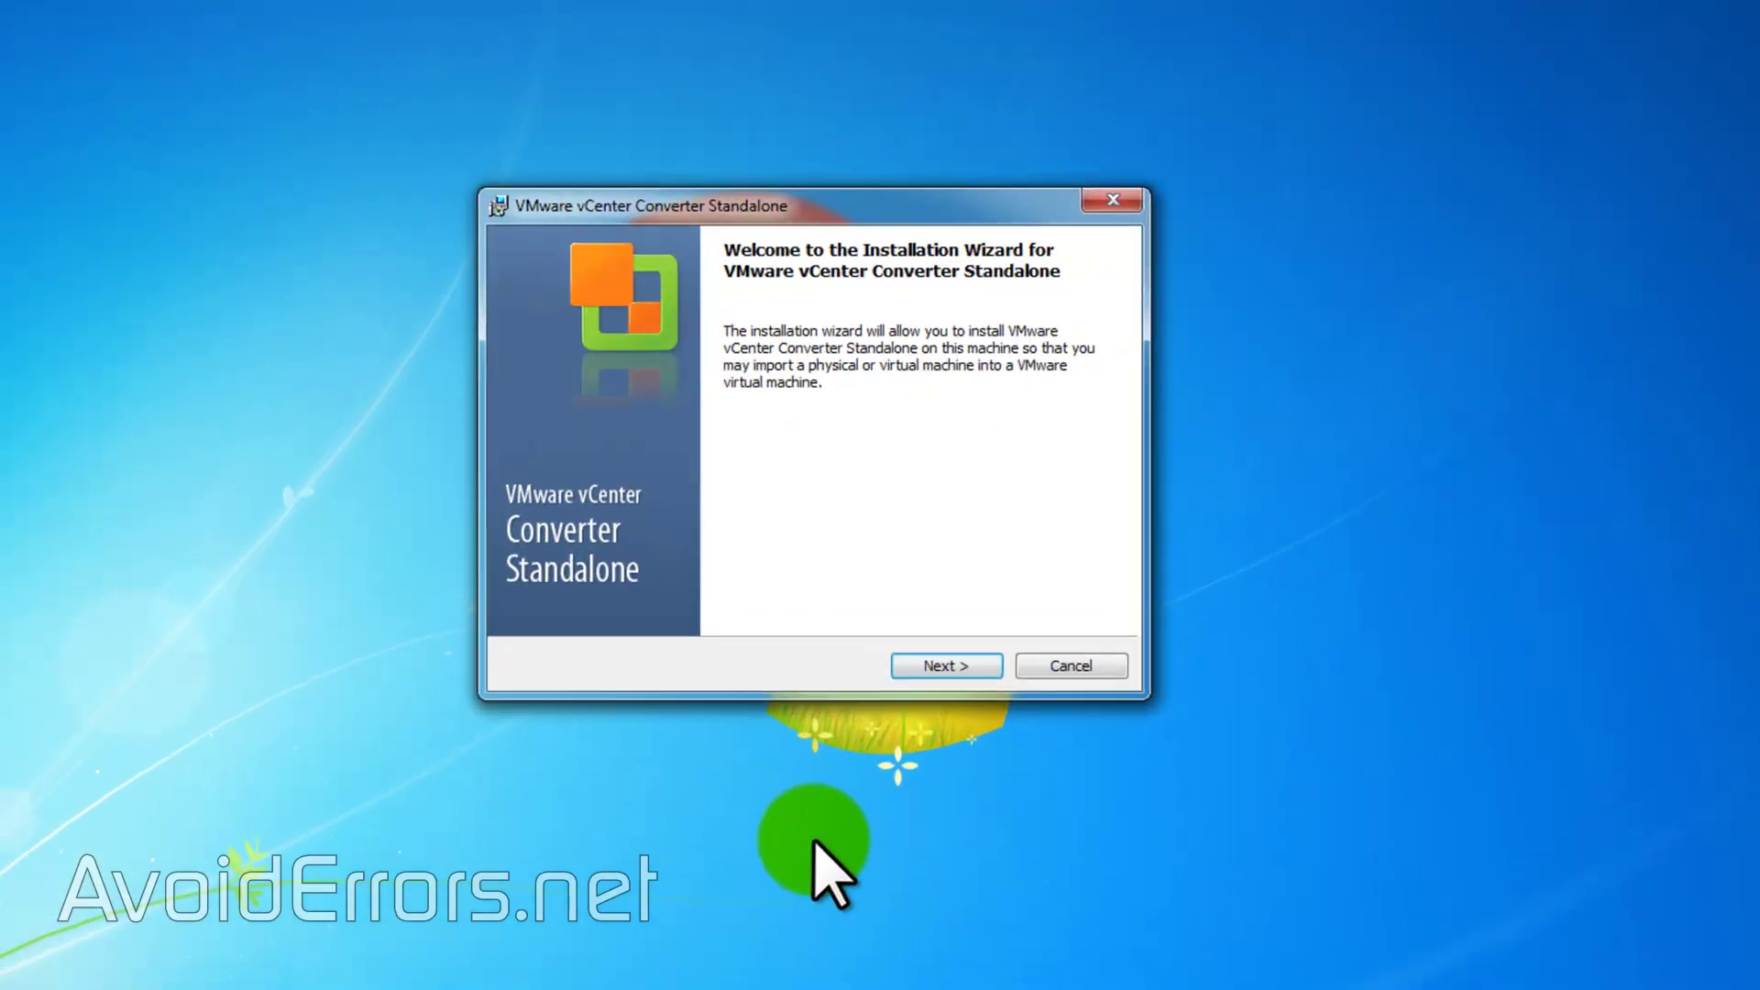
Step: Accept the license, keep the default install folder, and pick Client-Server installation (advanced)
{"action": "left_click", "coordinate": [972, 669]}
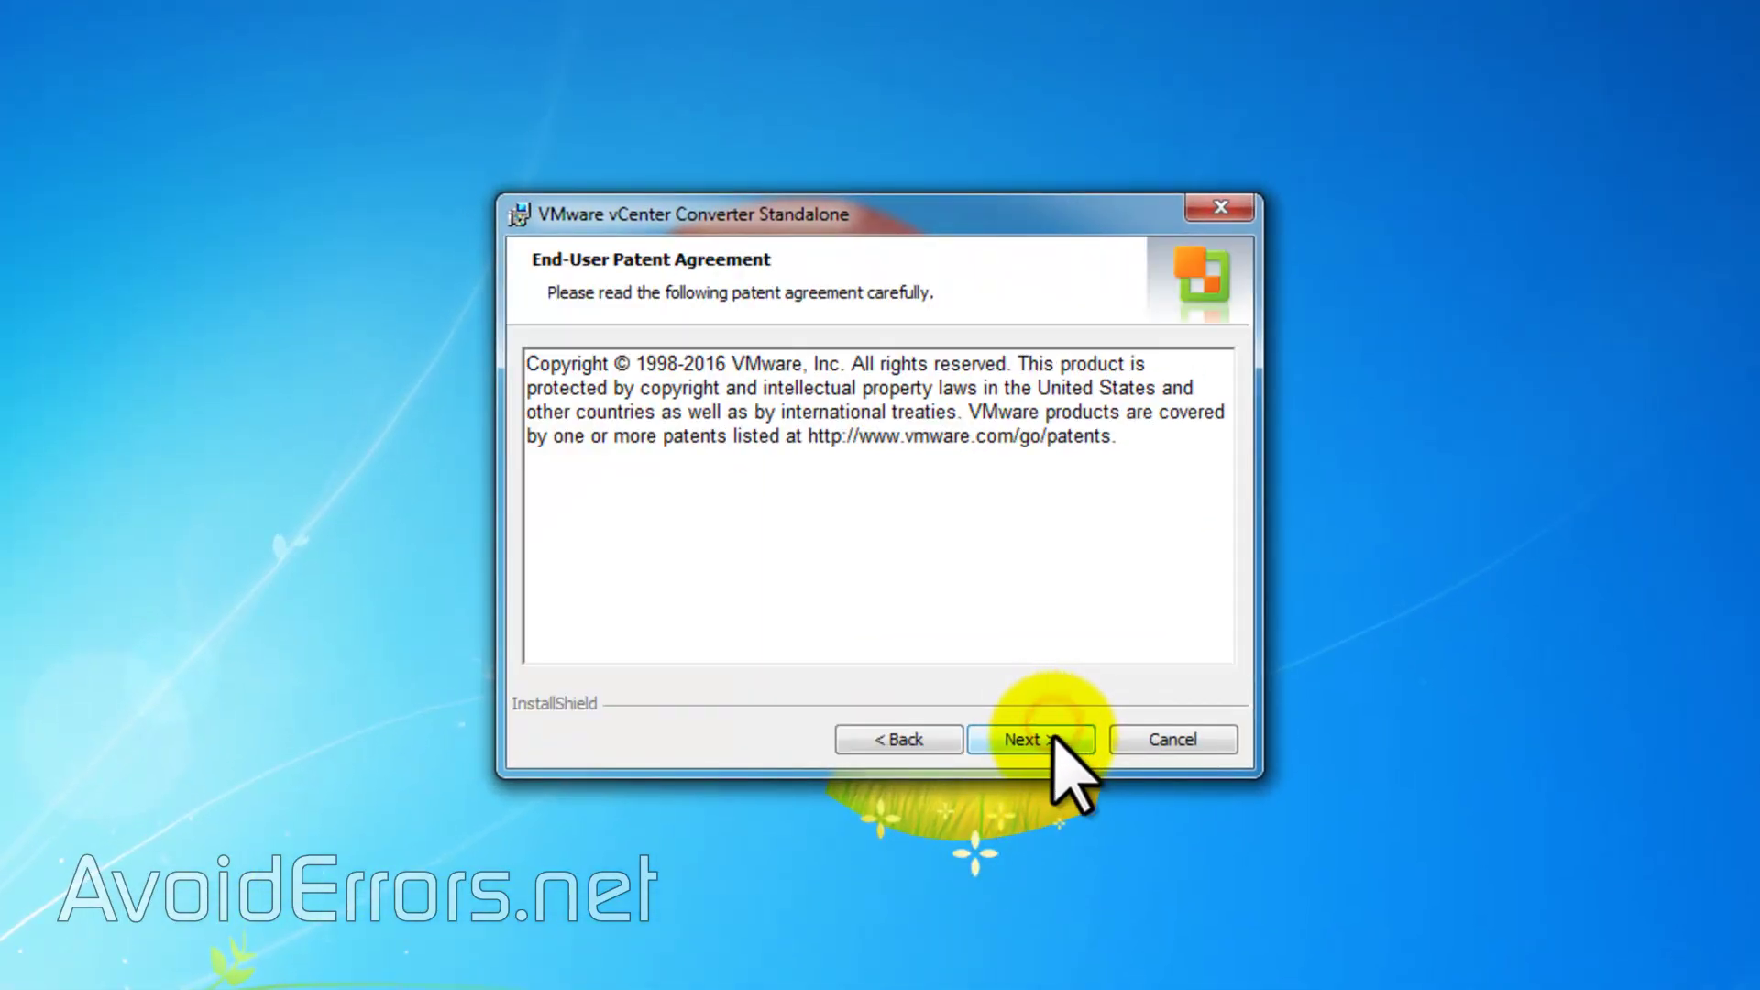
{"action": "left_click", "coordinate": [966, 668]}
{"action": "left_click", "coordinate": [852, 631]}
{"action": "left_click", "coordinate": [1018, 739]}
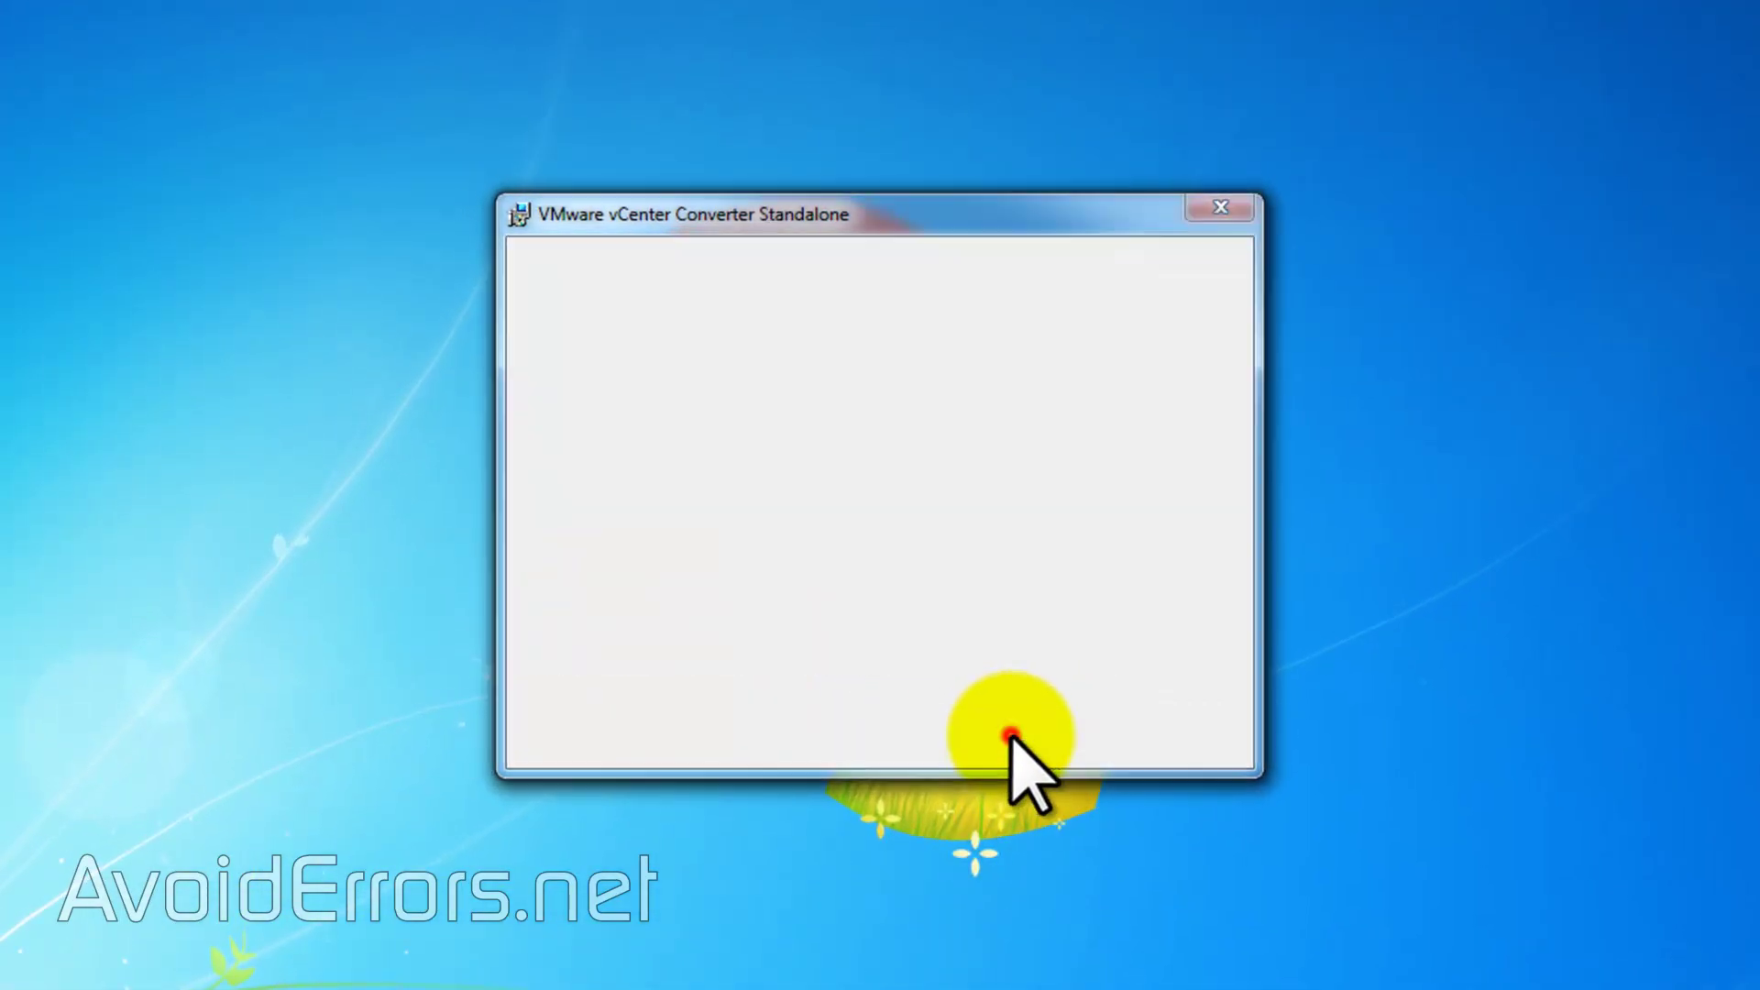
{"action": "left_click", "coordinate": [1025, 733]}
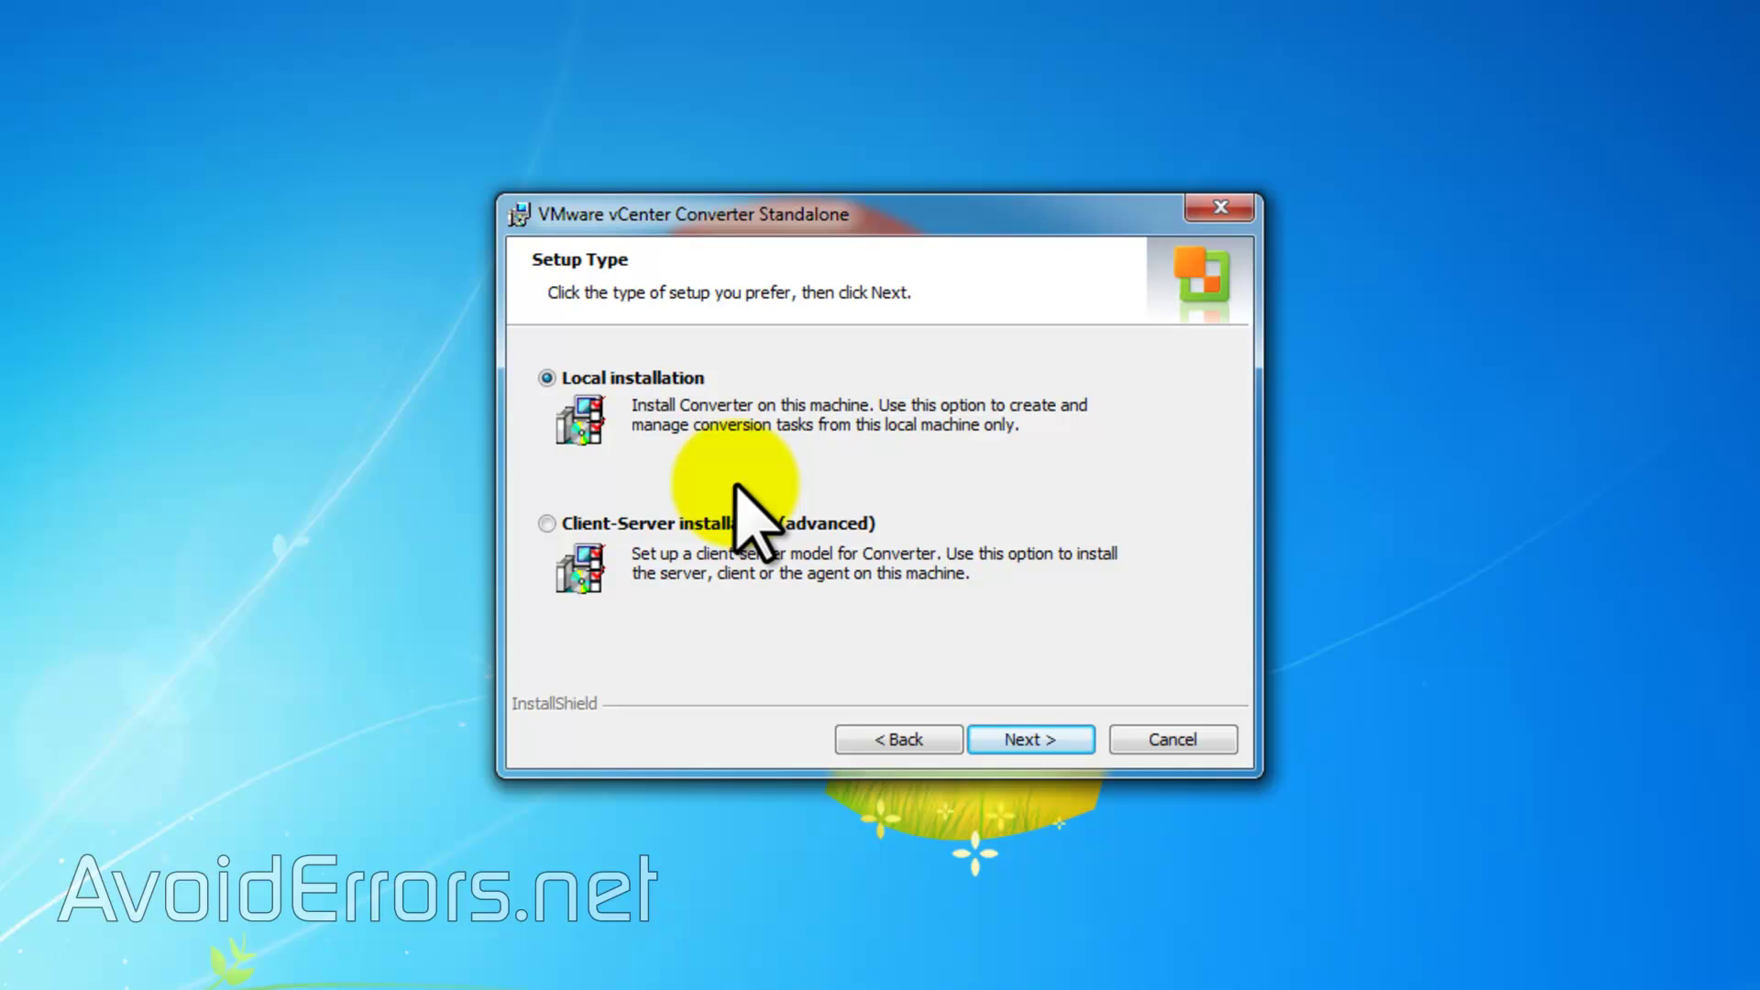
{"action": "left_click", "coordinate": [732, 515]}
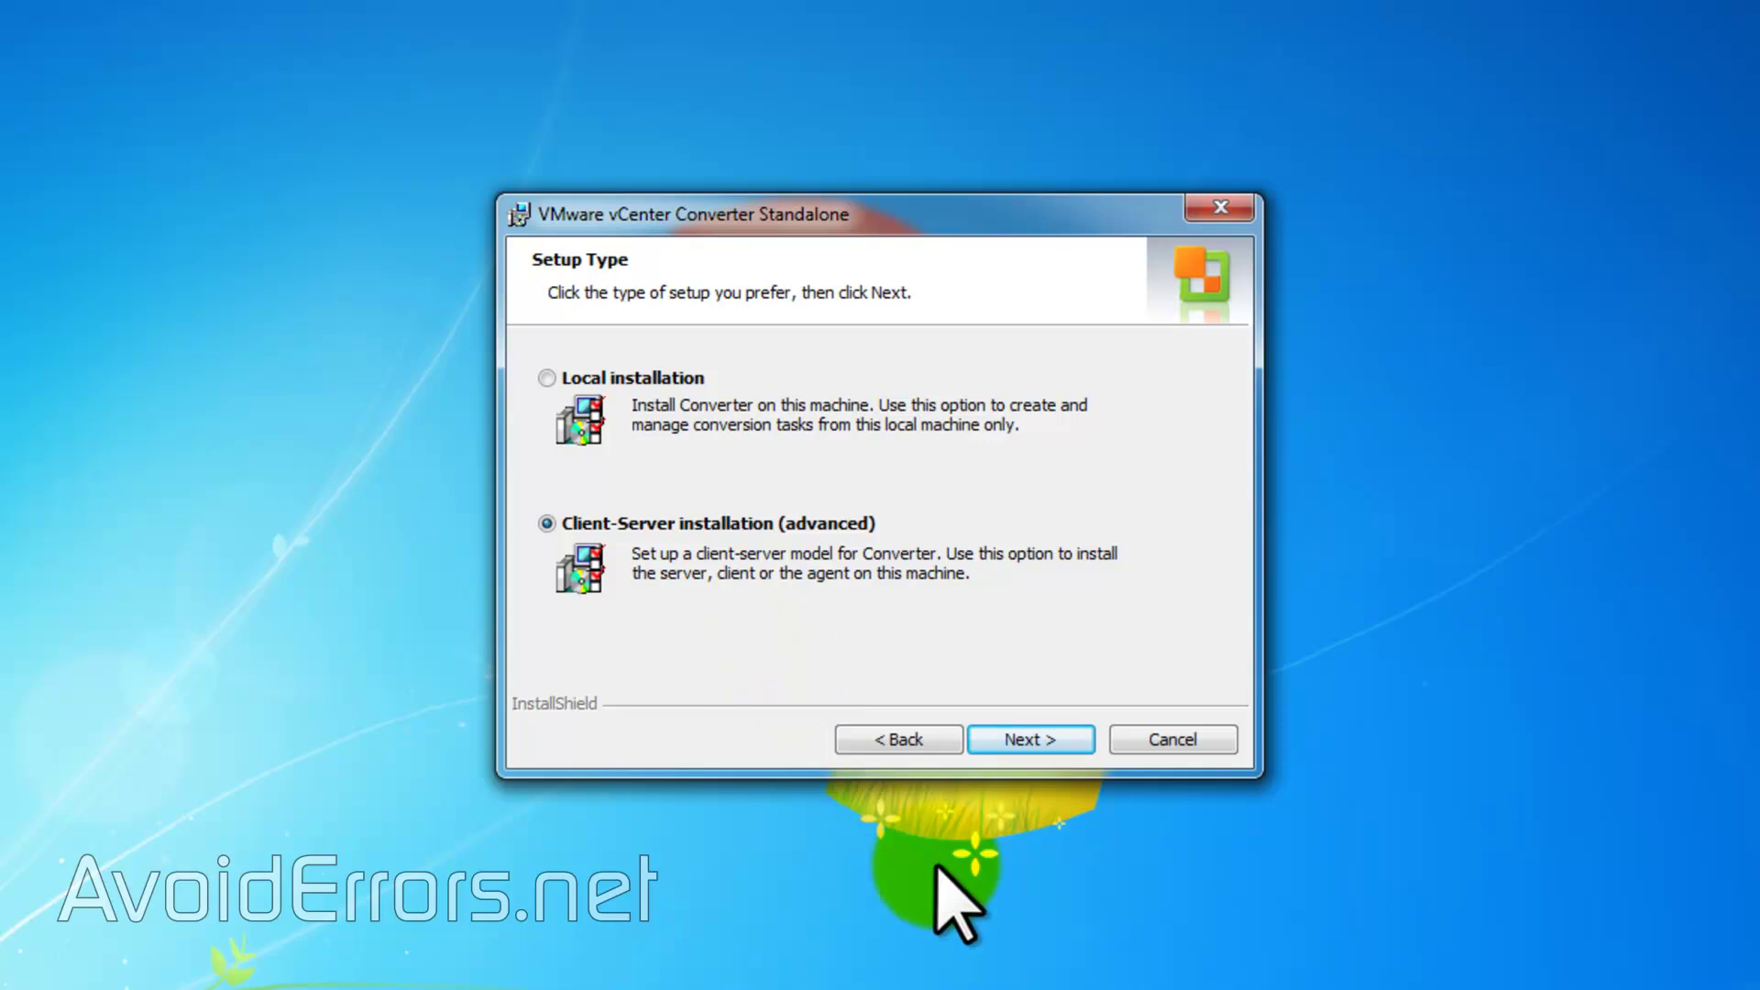
Step: Keep all components and change the HTTPS service port from 443 to 448
{"action": "left_click", "coordinate": [986, 739]}
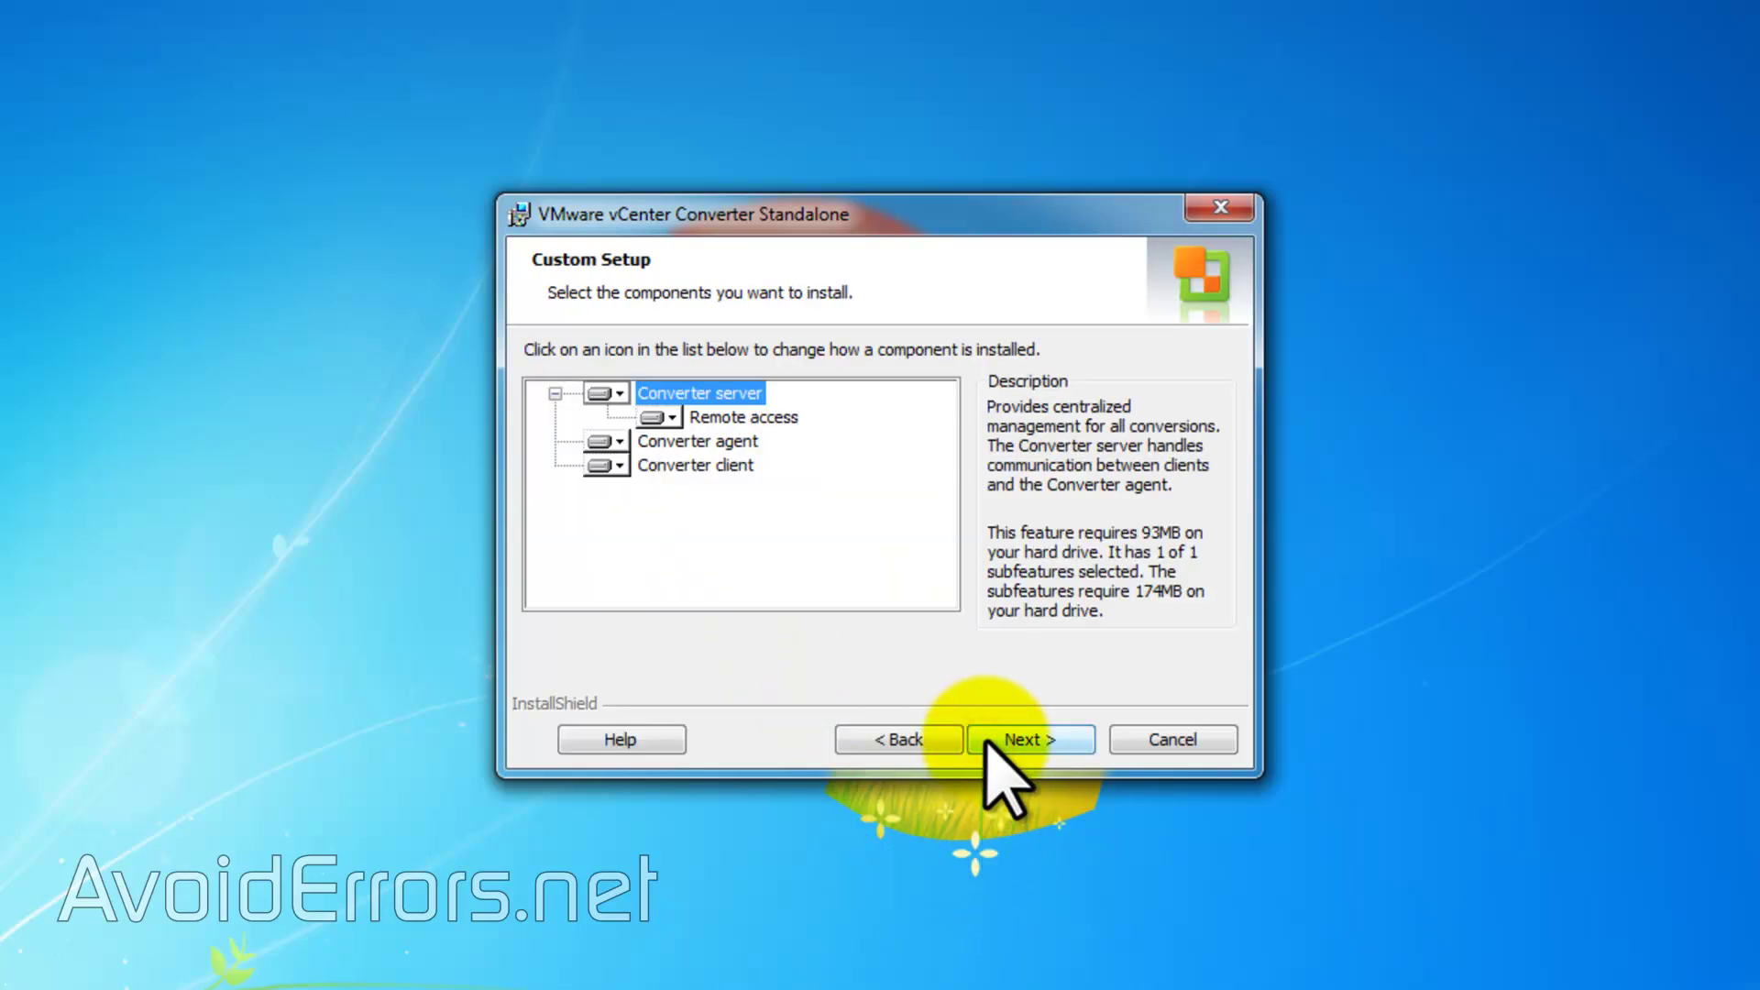
{"action": "left_click", "coordinate": [986, 739]}
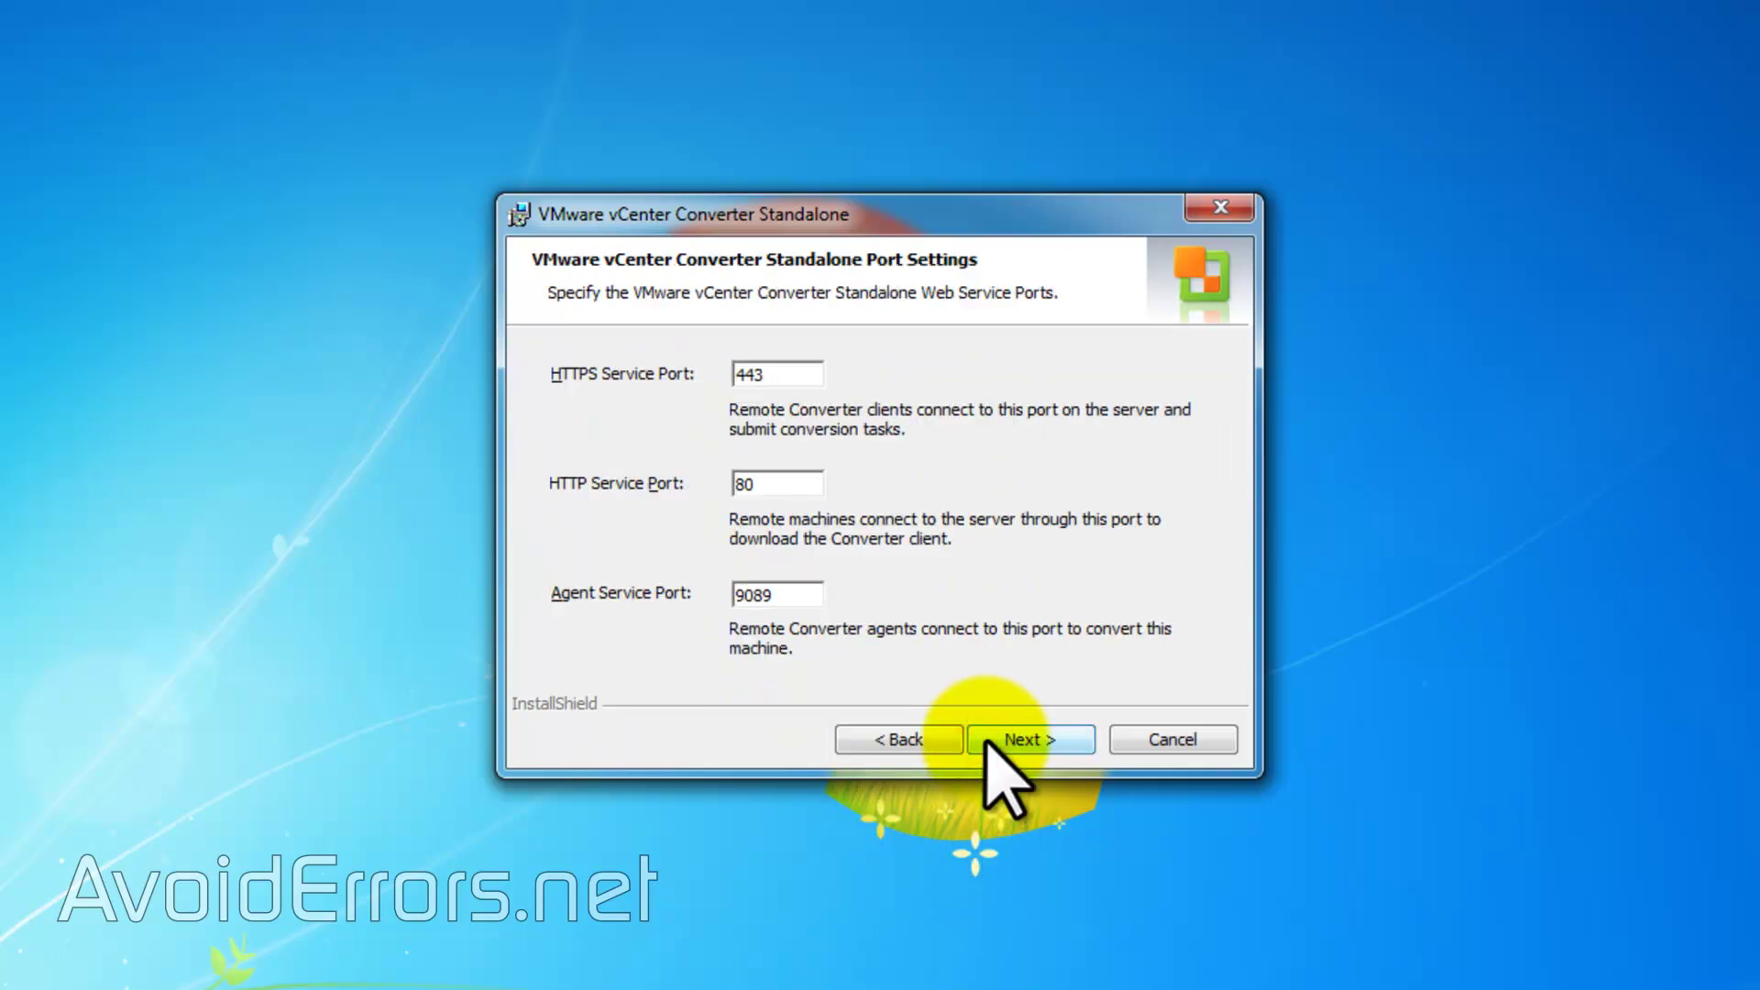
{"action": "left_click", "coordinate": [987, 743]}
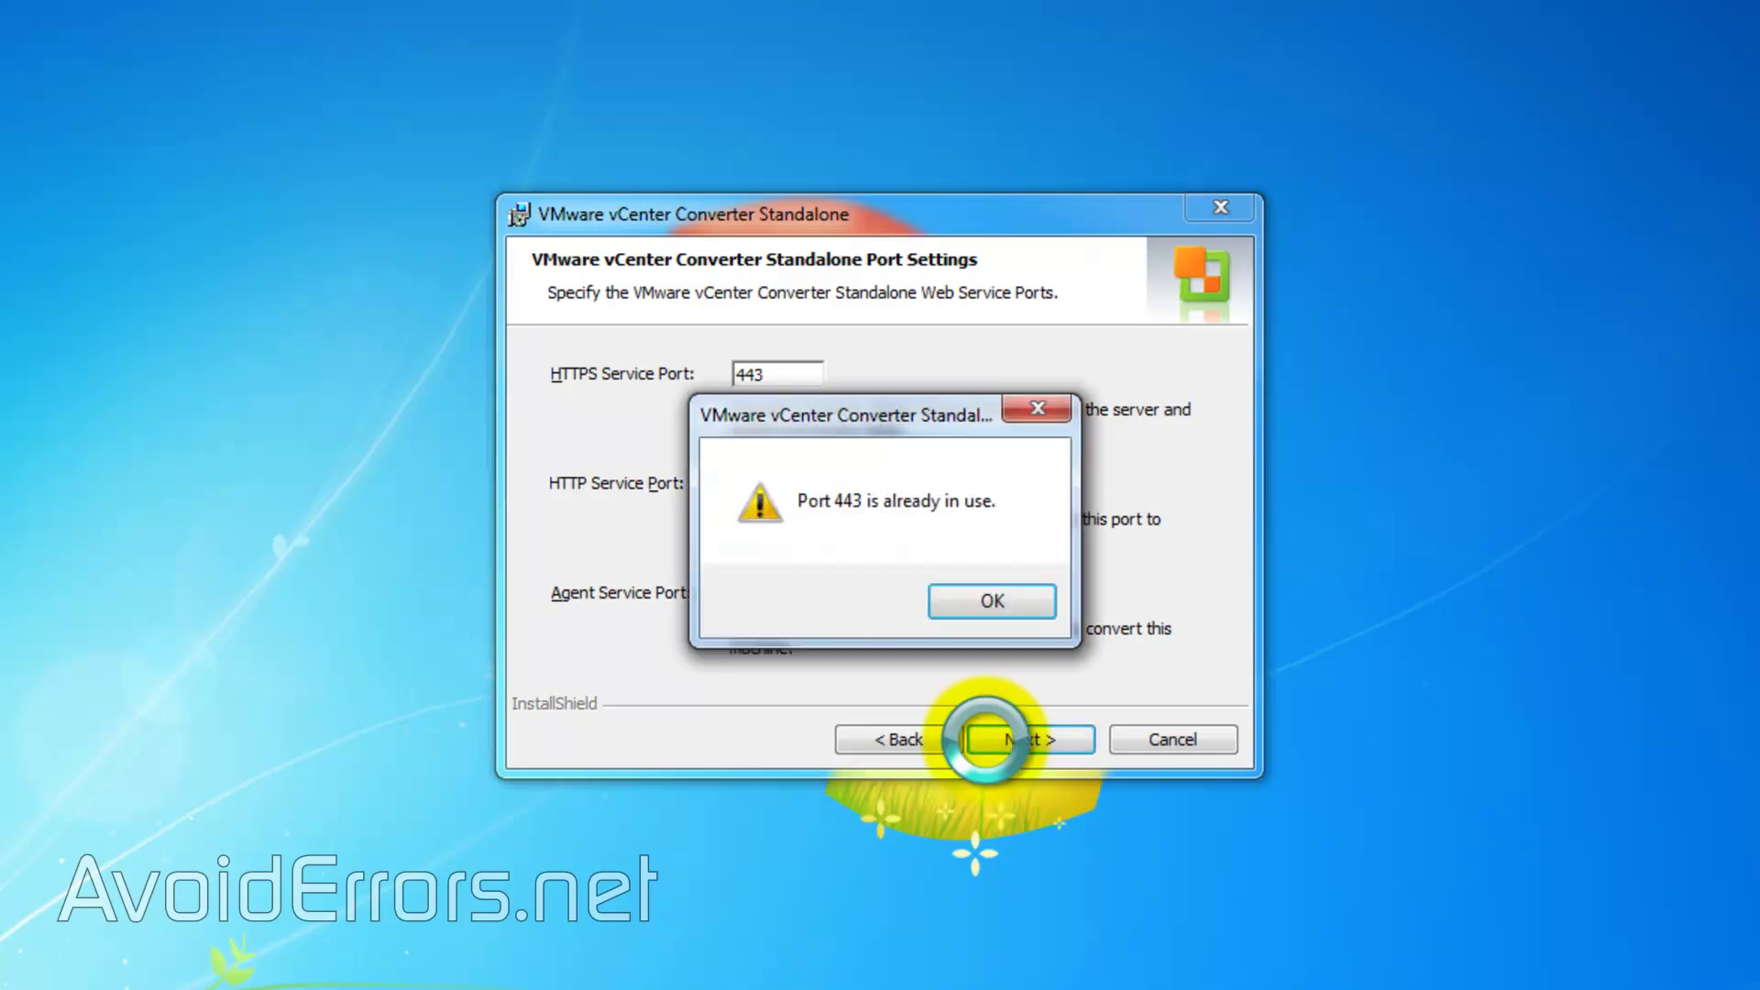
{"action": "left_click", "coordinate": [997, 605]}
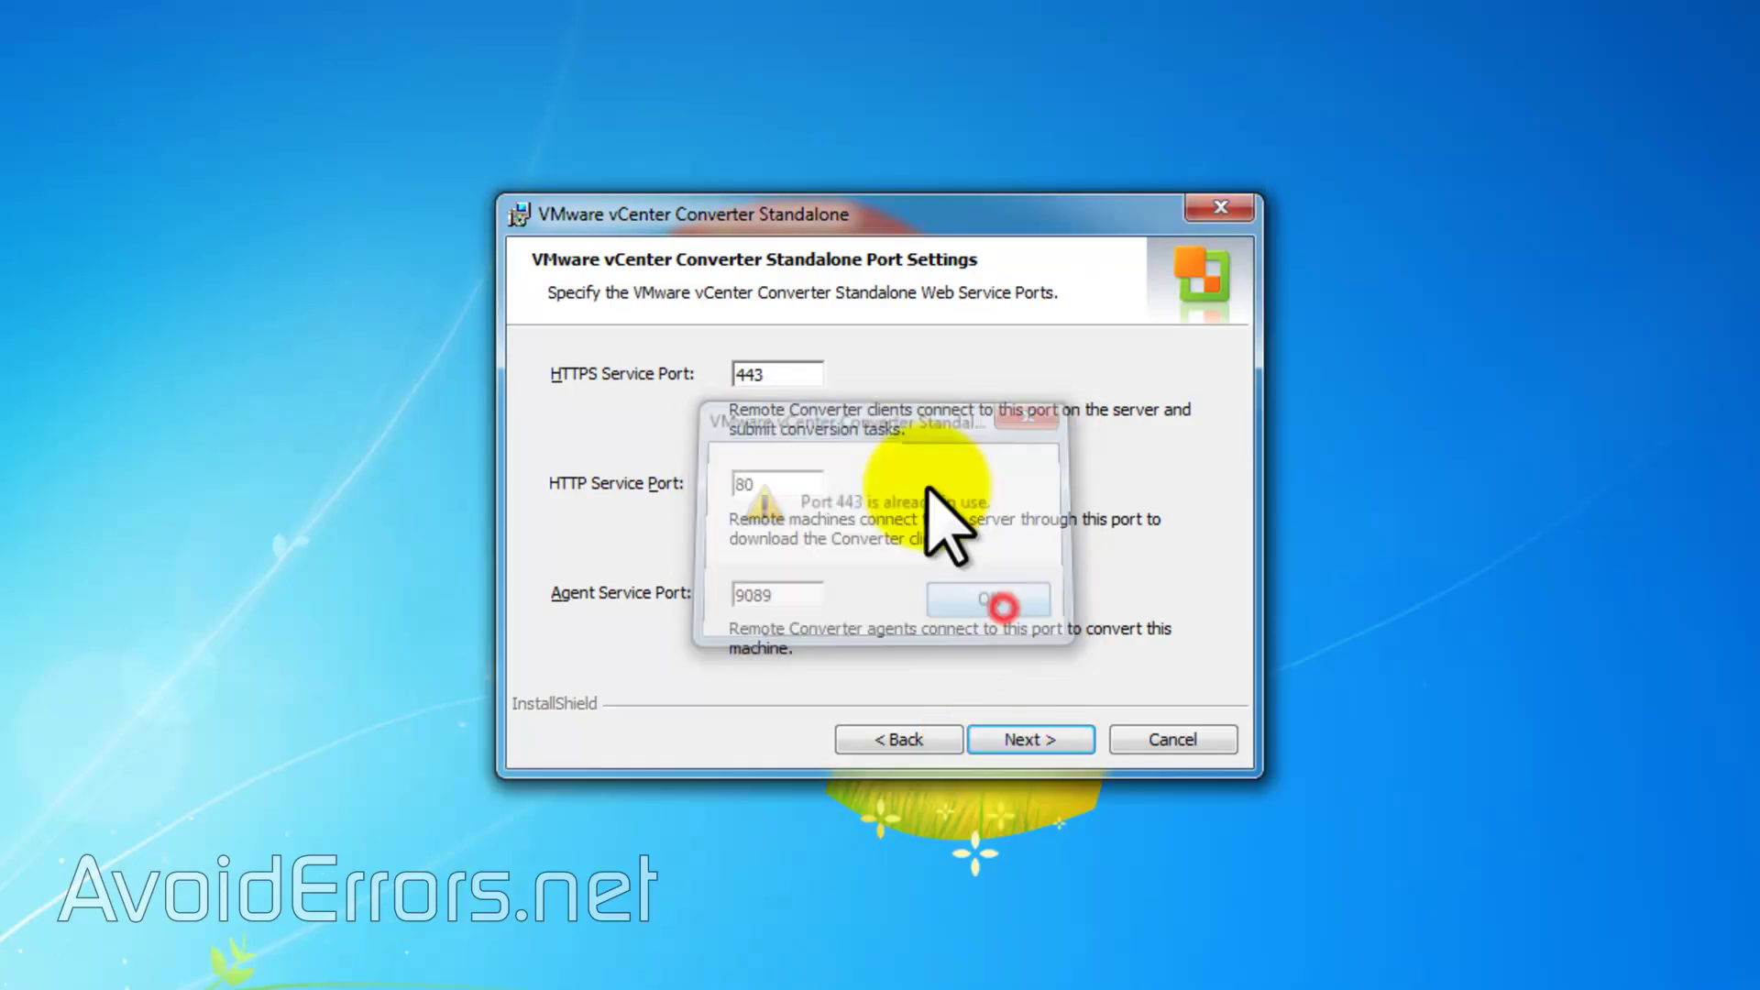
{"action": "left_click", "coordinate": [781, 374]}
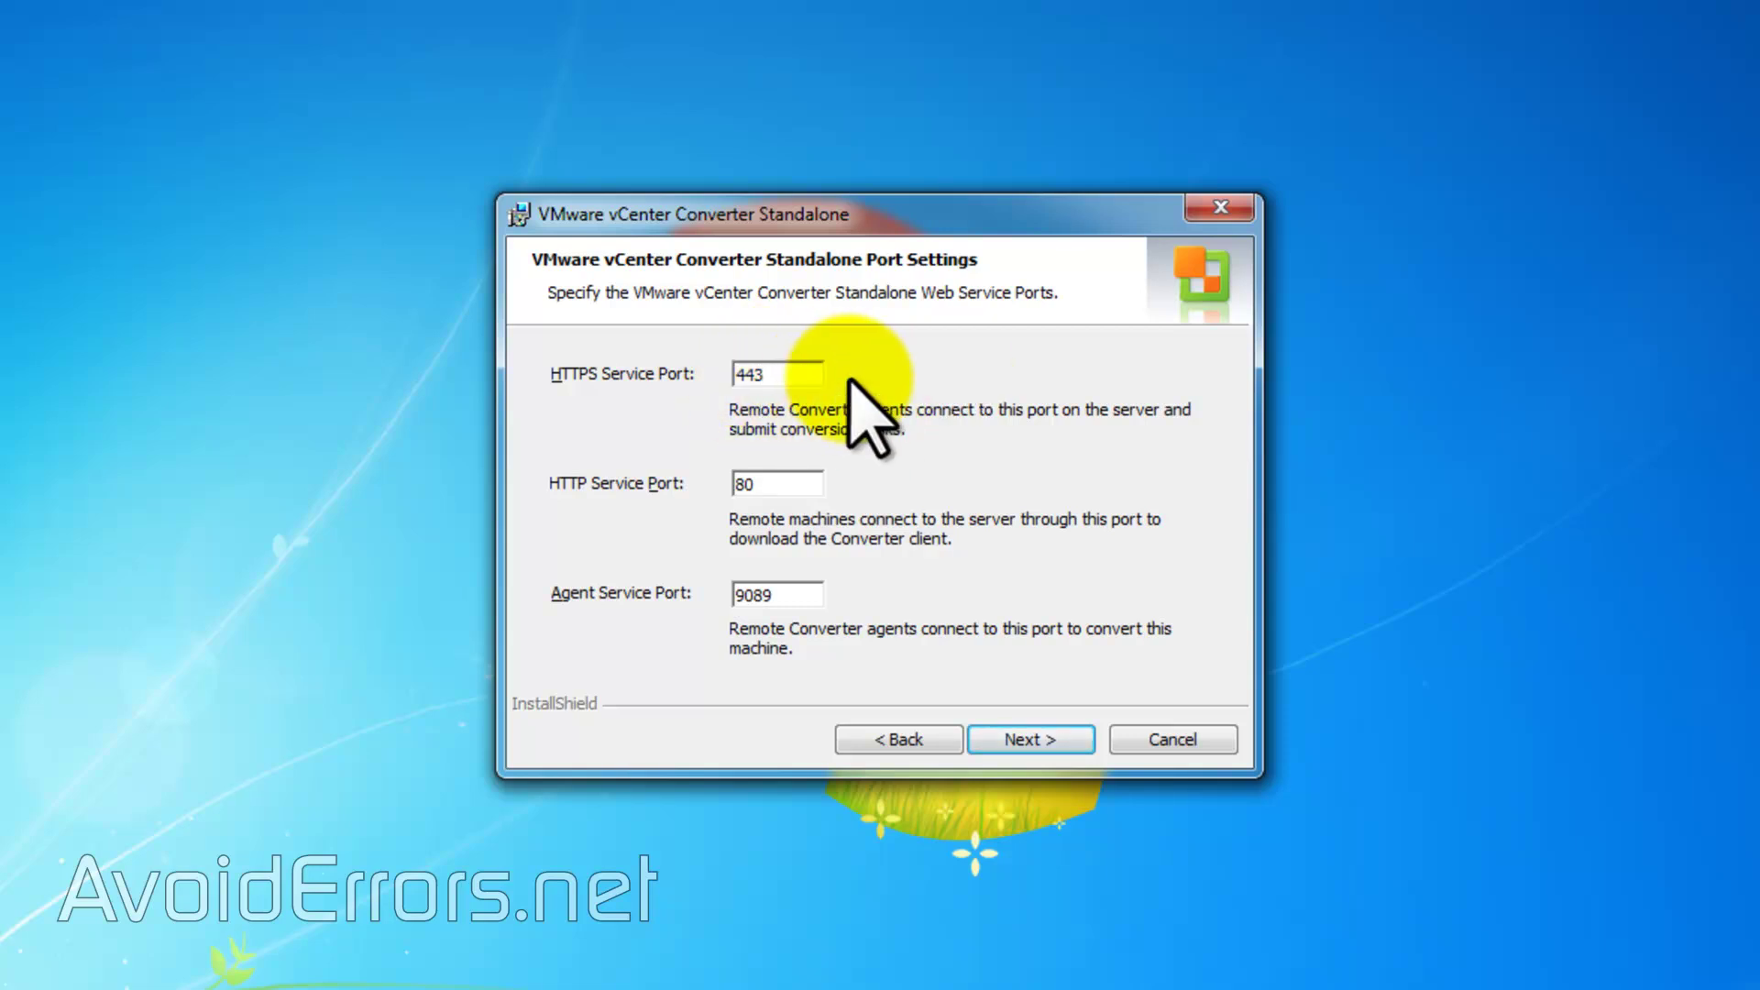
{"action": "key", "text": "BackSpace"}
{"action": "type", "text": "8"}
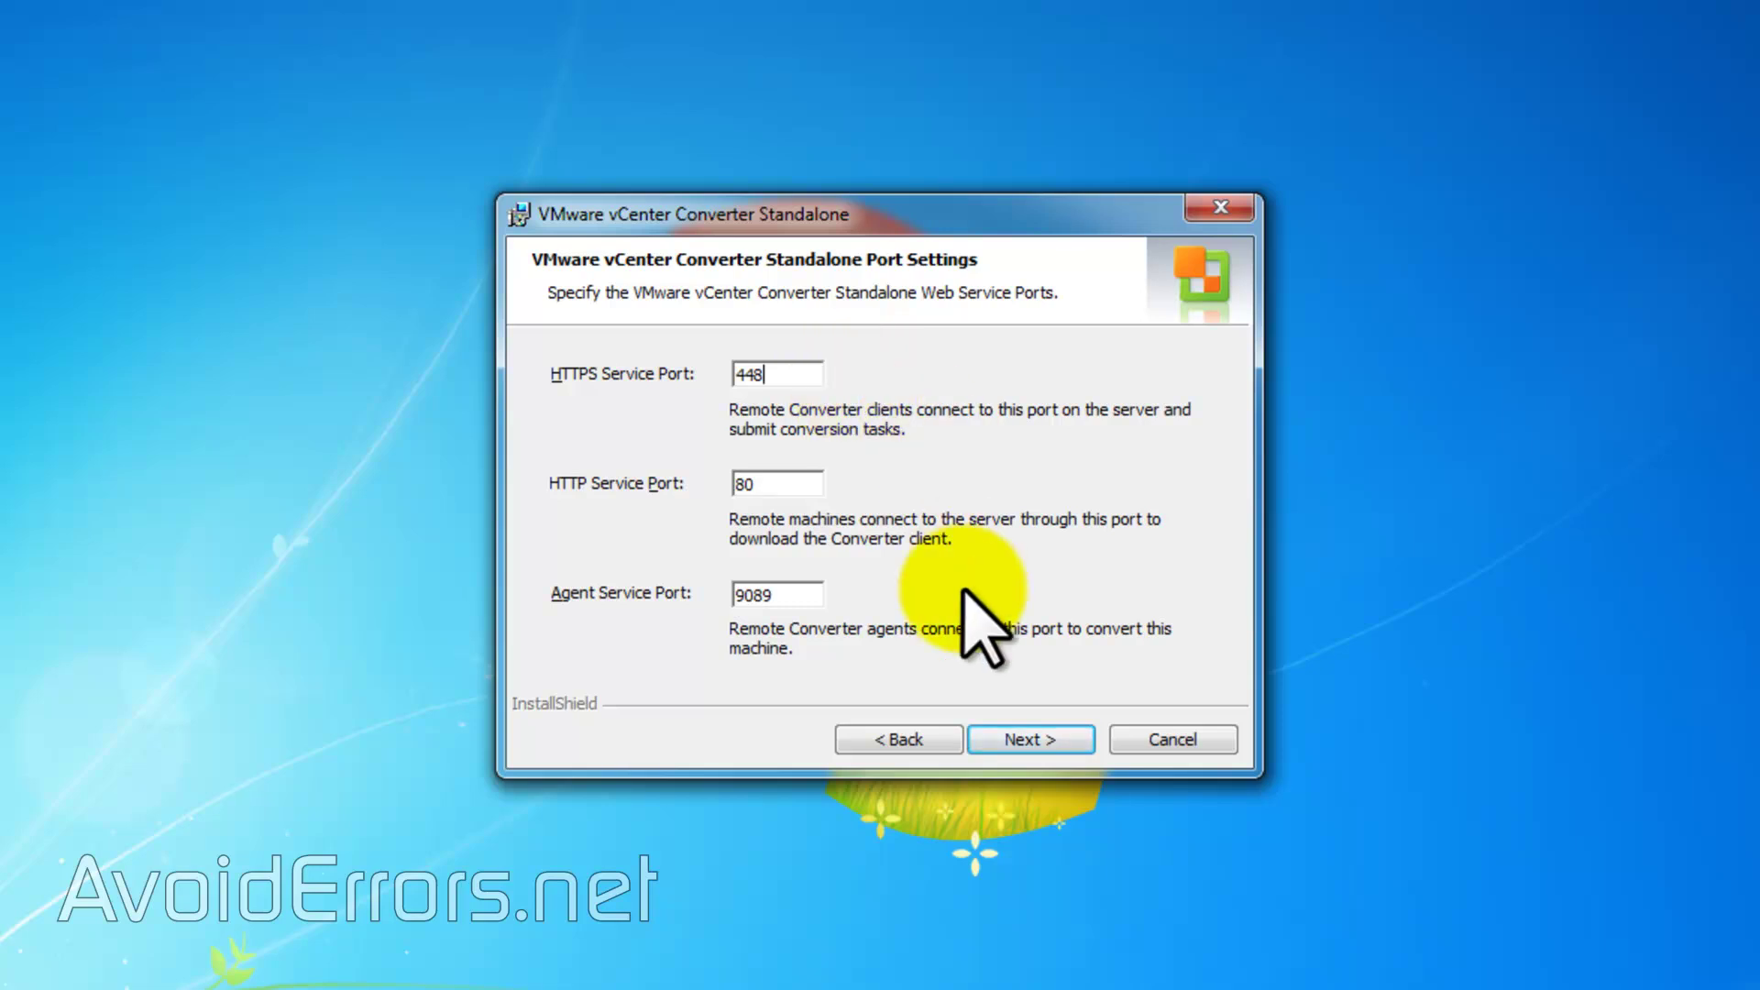
{"action": "left_click", "coordinate": [990, 745]}
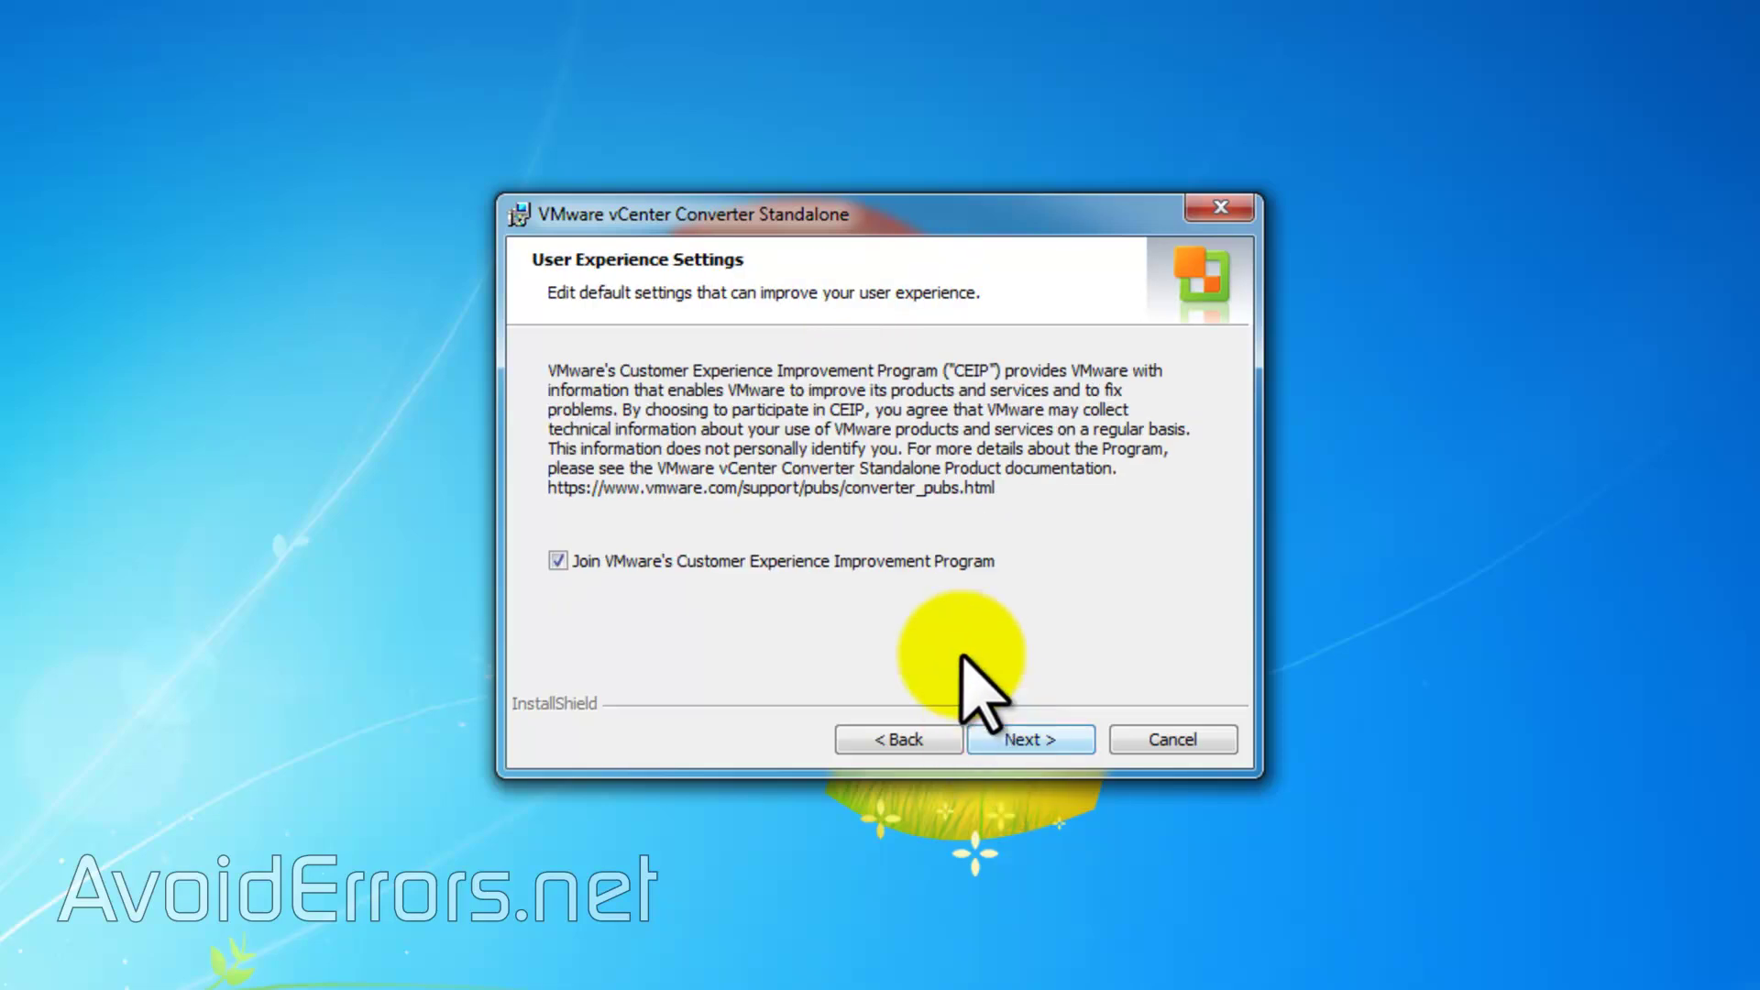
Step: Decline the customer experience program, run the installation, and finish to launch the client
{"action": "left_click", "coordinate": [908, 561]}
{"action": "left_click", "coordinate": [1005, 749]}
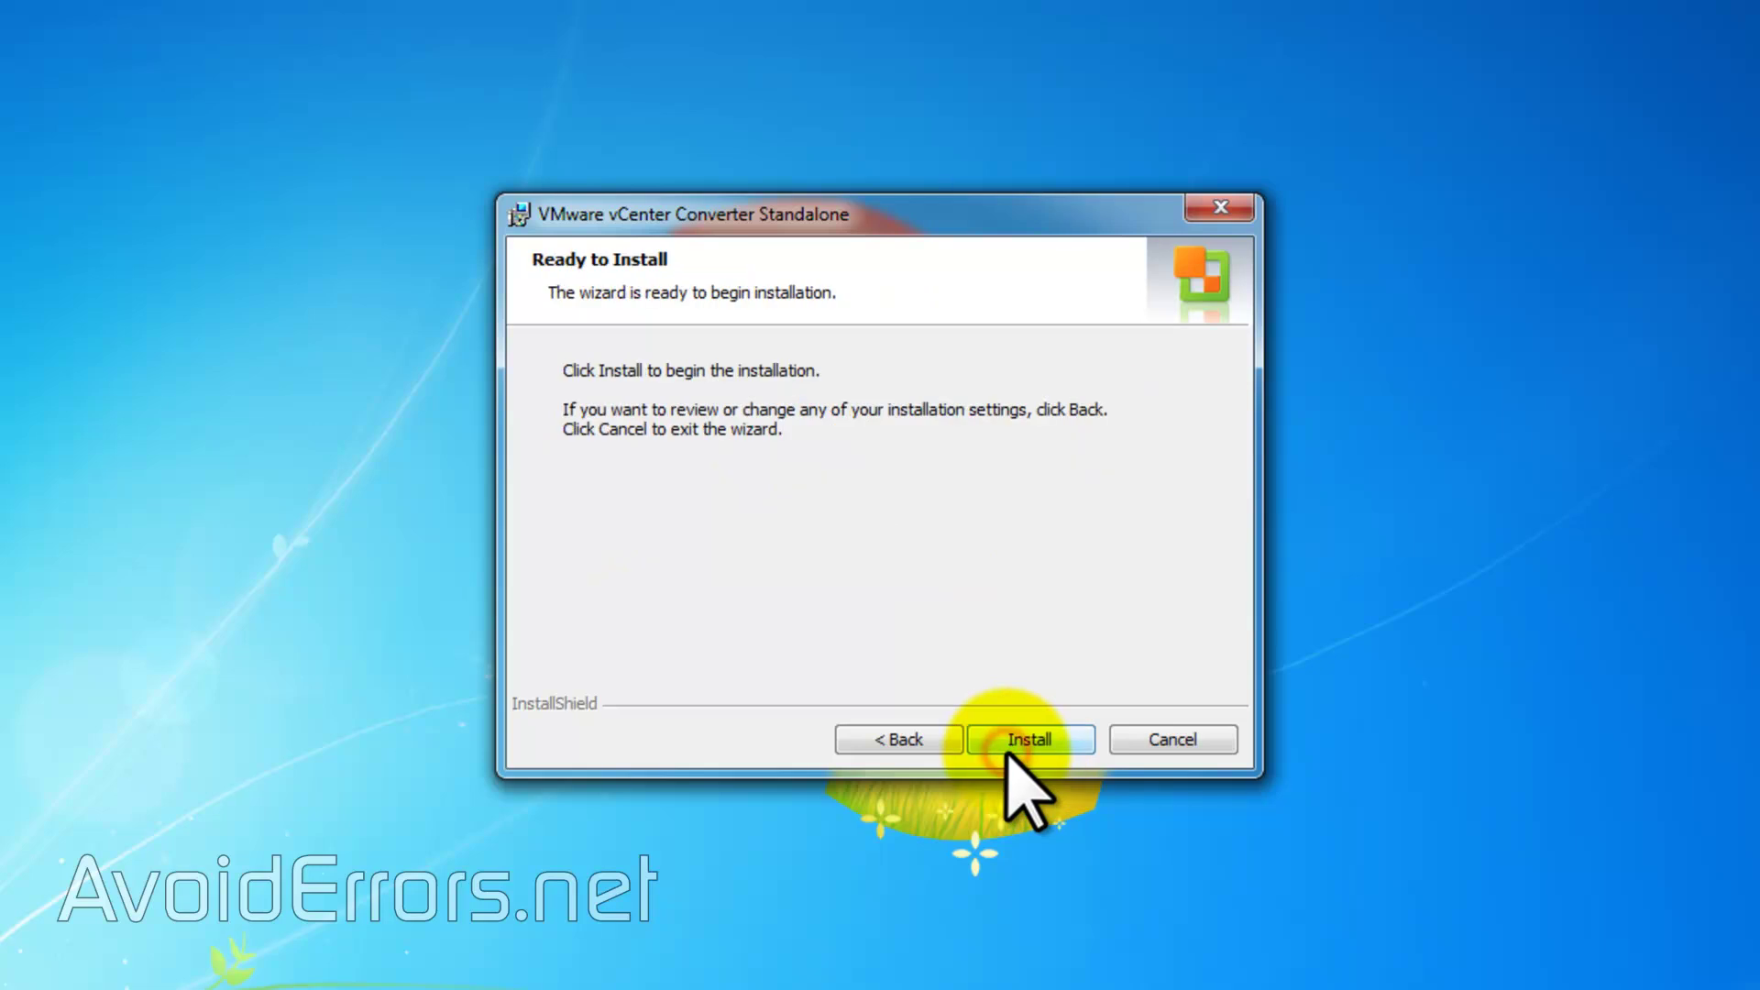
{"action": "left_click", "coordinate": [1009, 744]}
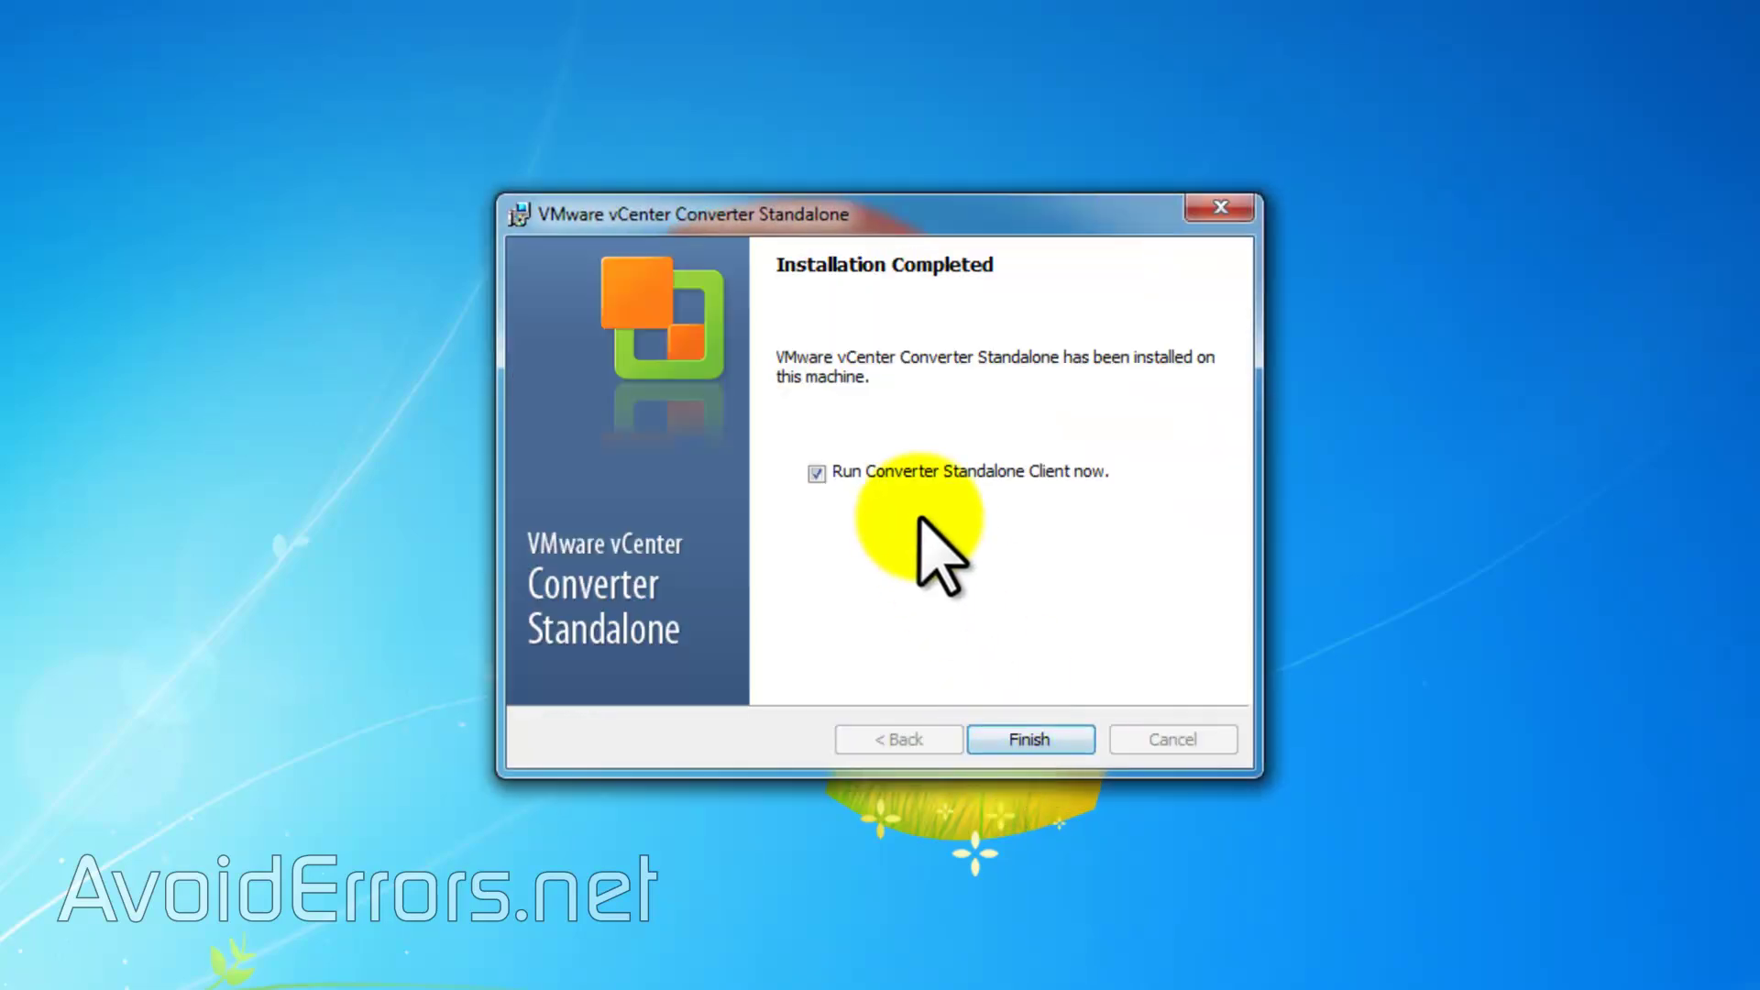
{"action": "left_click", "coordinate": [973, 743]}
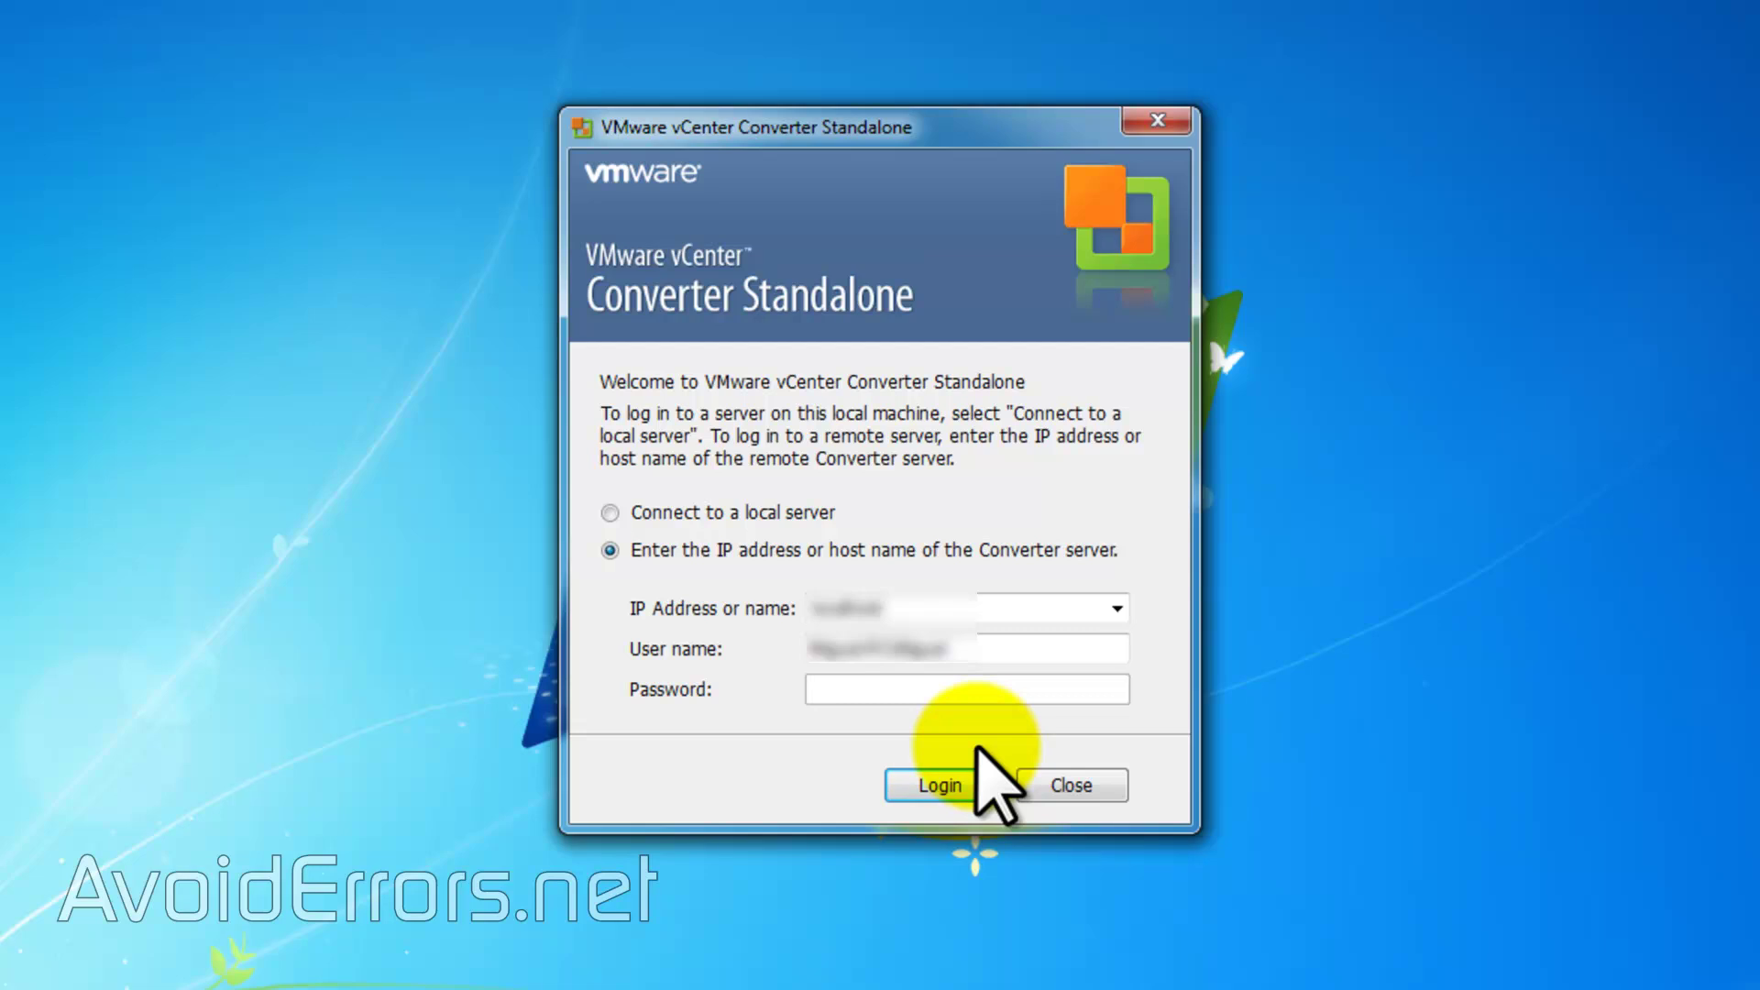
Step: Log in to the local Converter server with the account password, ignoring the certificate warning
{"action": "key", "text": "ctrl+v"}
{"action": "left_click", "coordinate": [971, 784]}
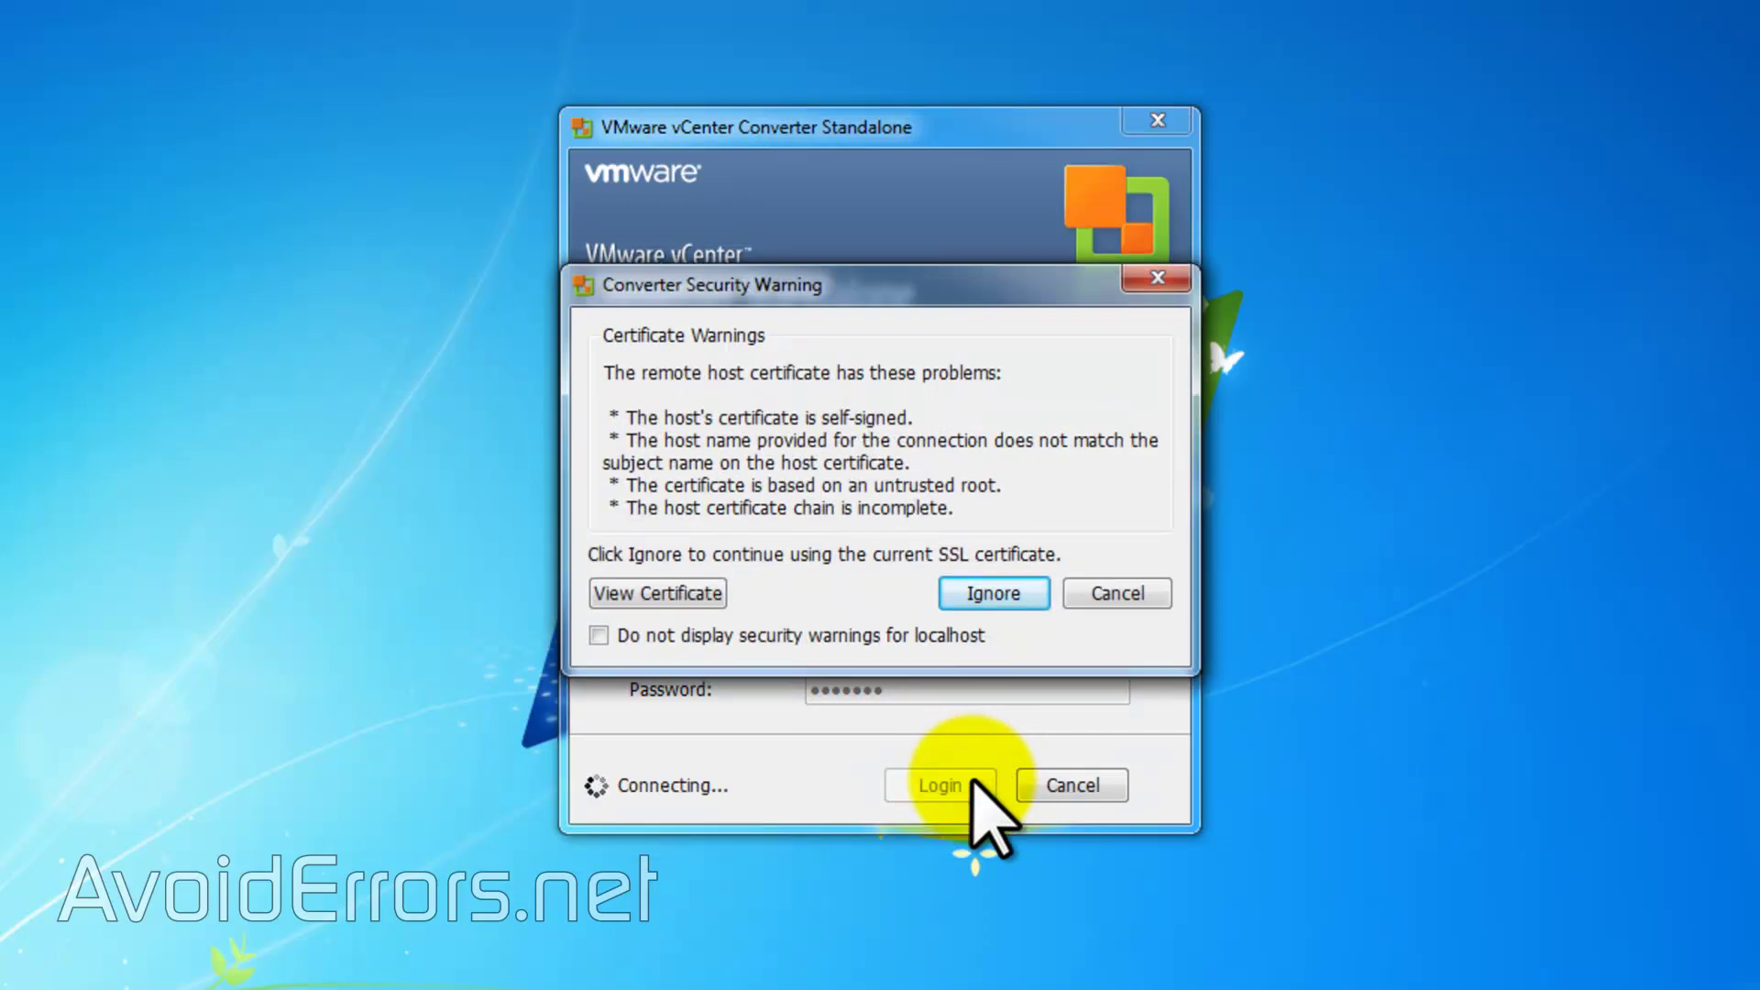
{"action": "left_click", "coordinate": [1036, 592]}
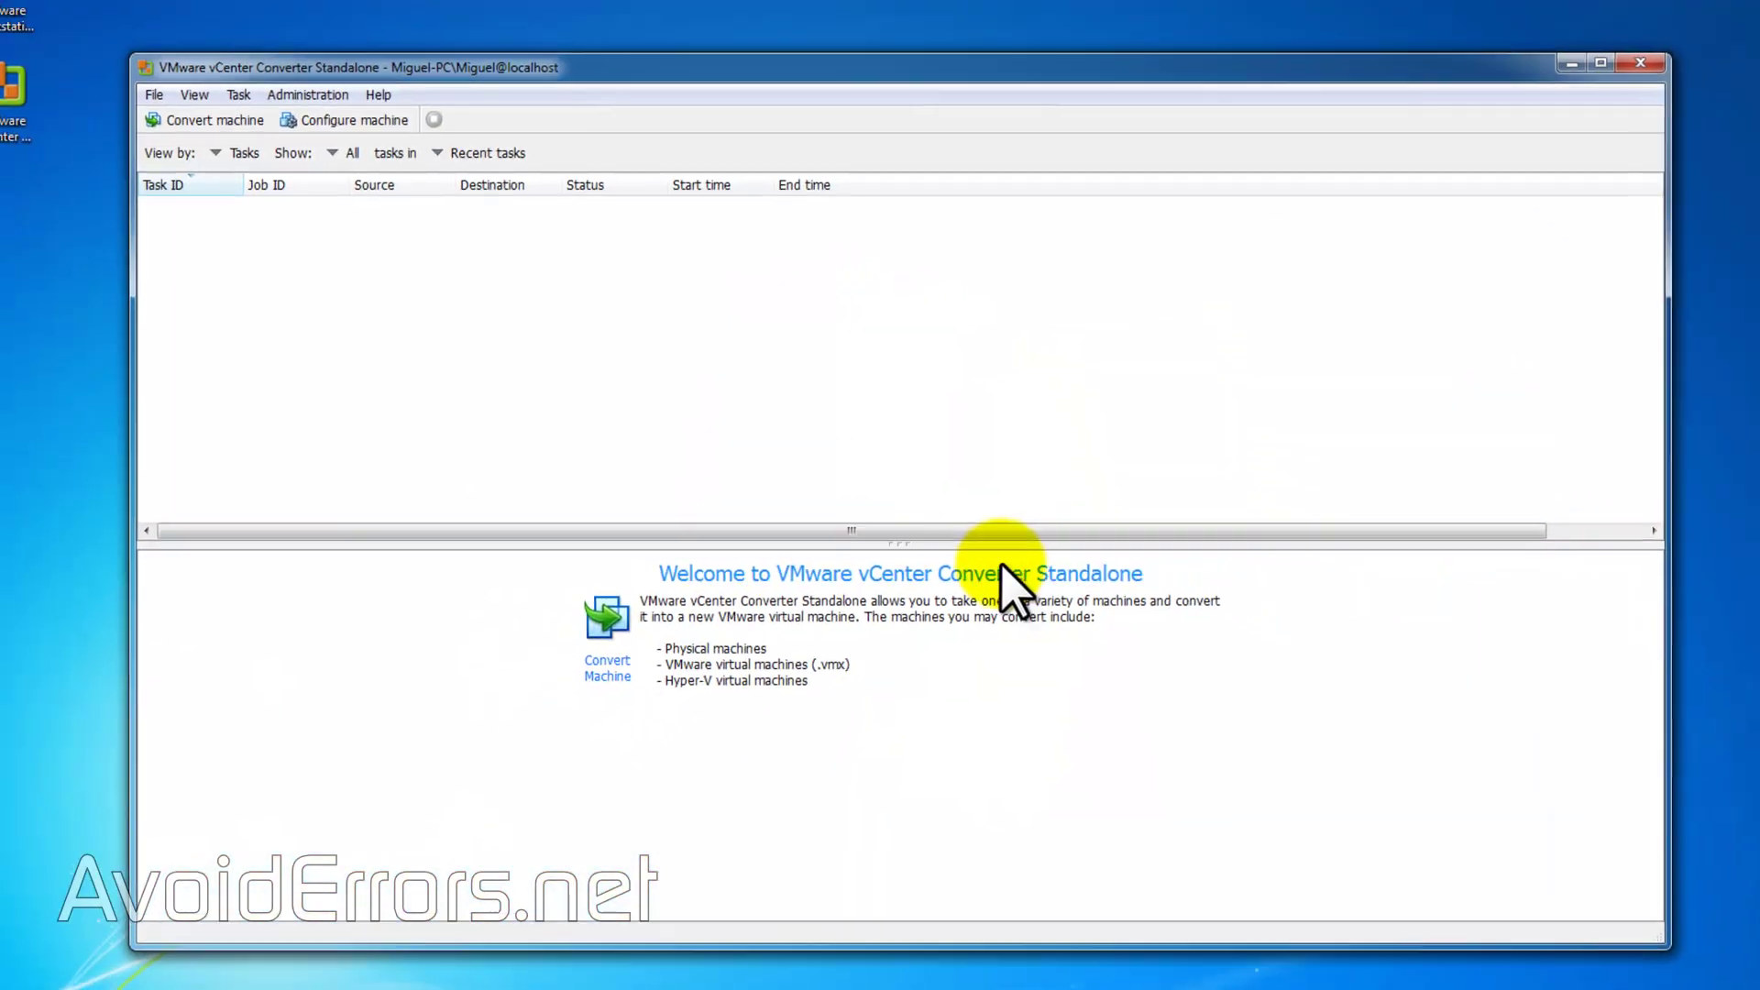
Step: Start a new conversion with Convert machine
{"action": "left_click", "coordinate": [206, 163]}
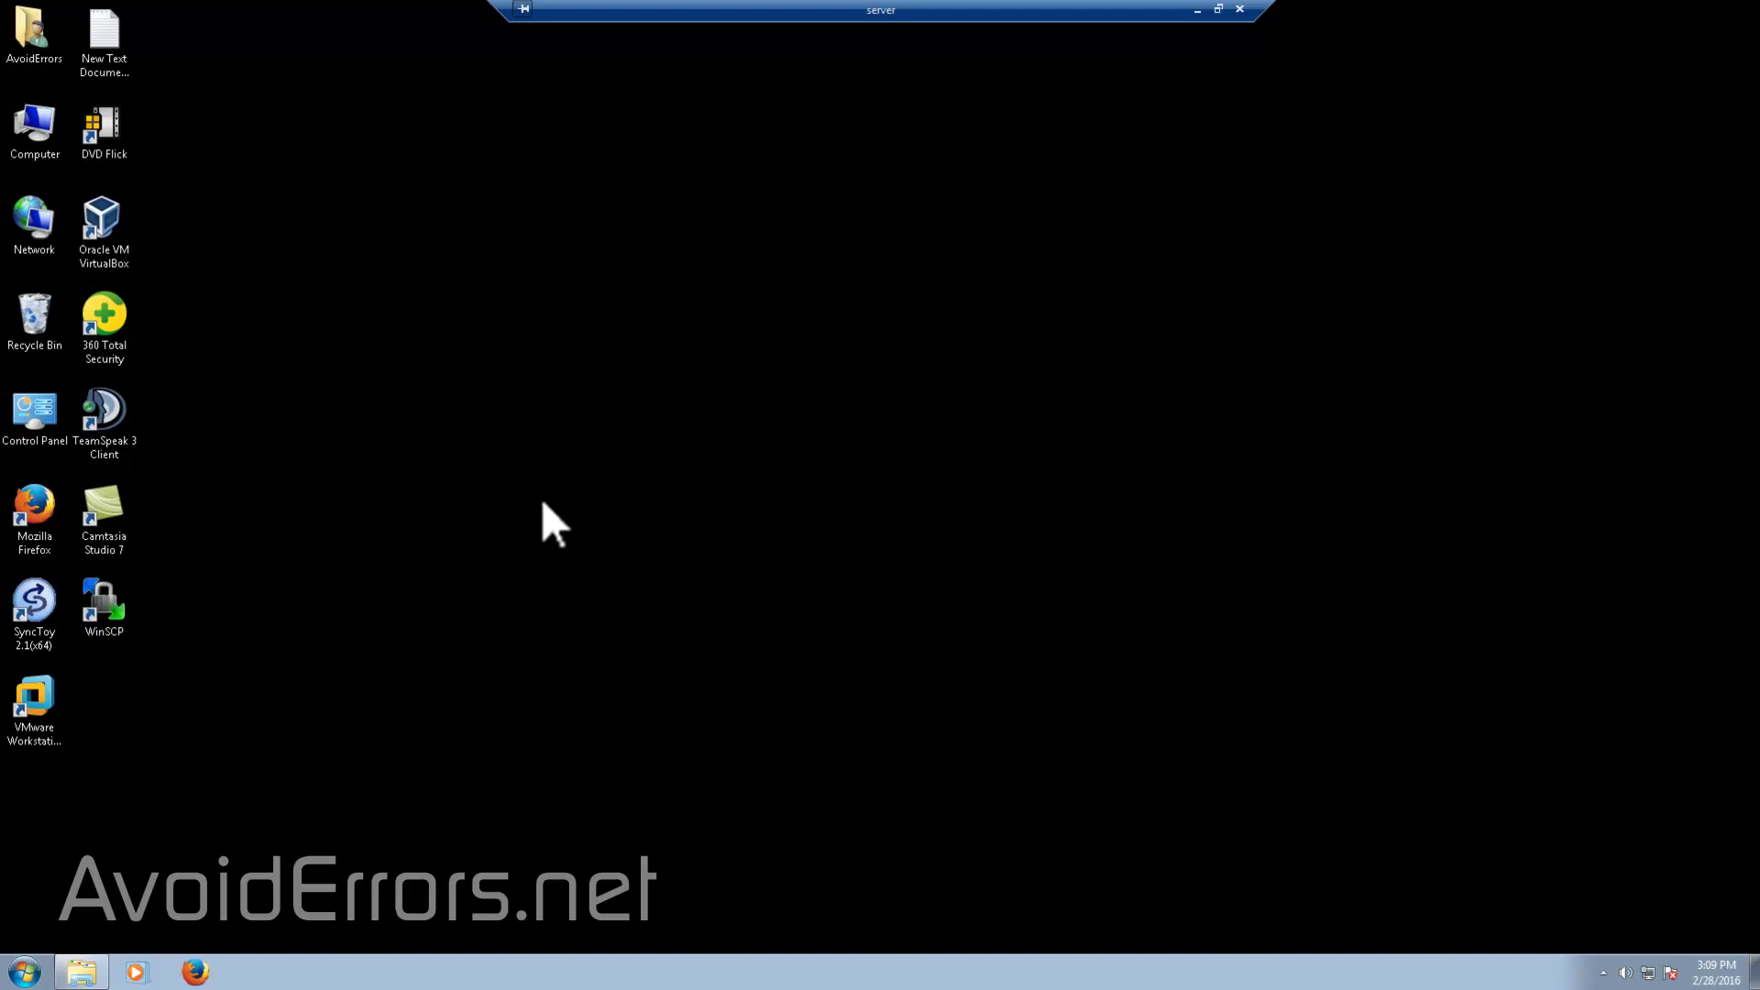
Step: Connect to source 10.0.0.6 with its credentials, choosing to uninstall agent files manually later
{"action": "left_click", "coordinate": [1196, 9]}
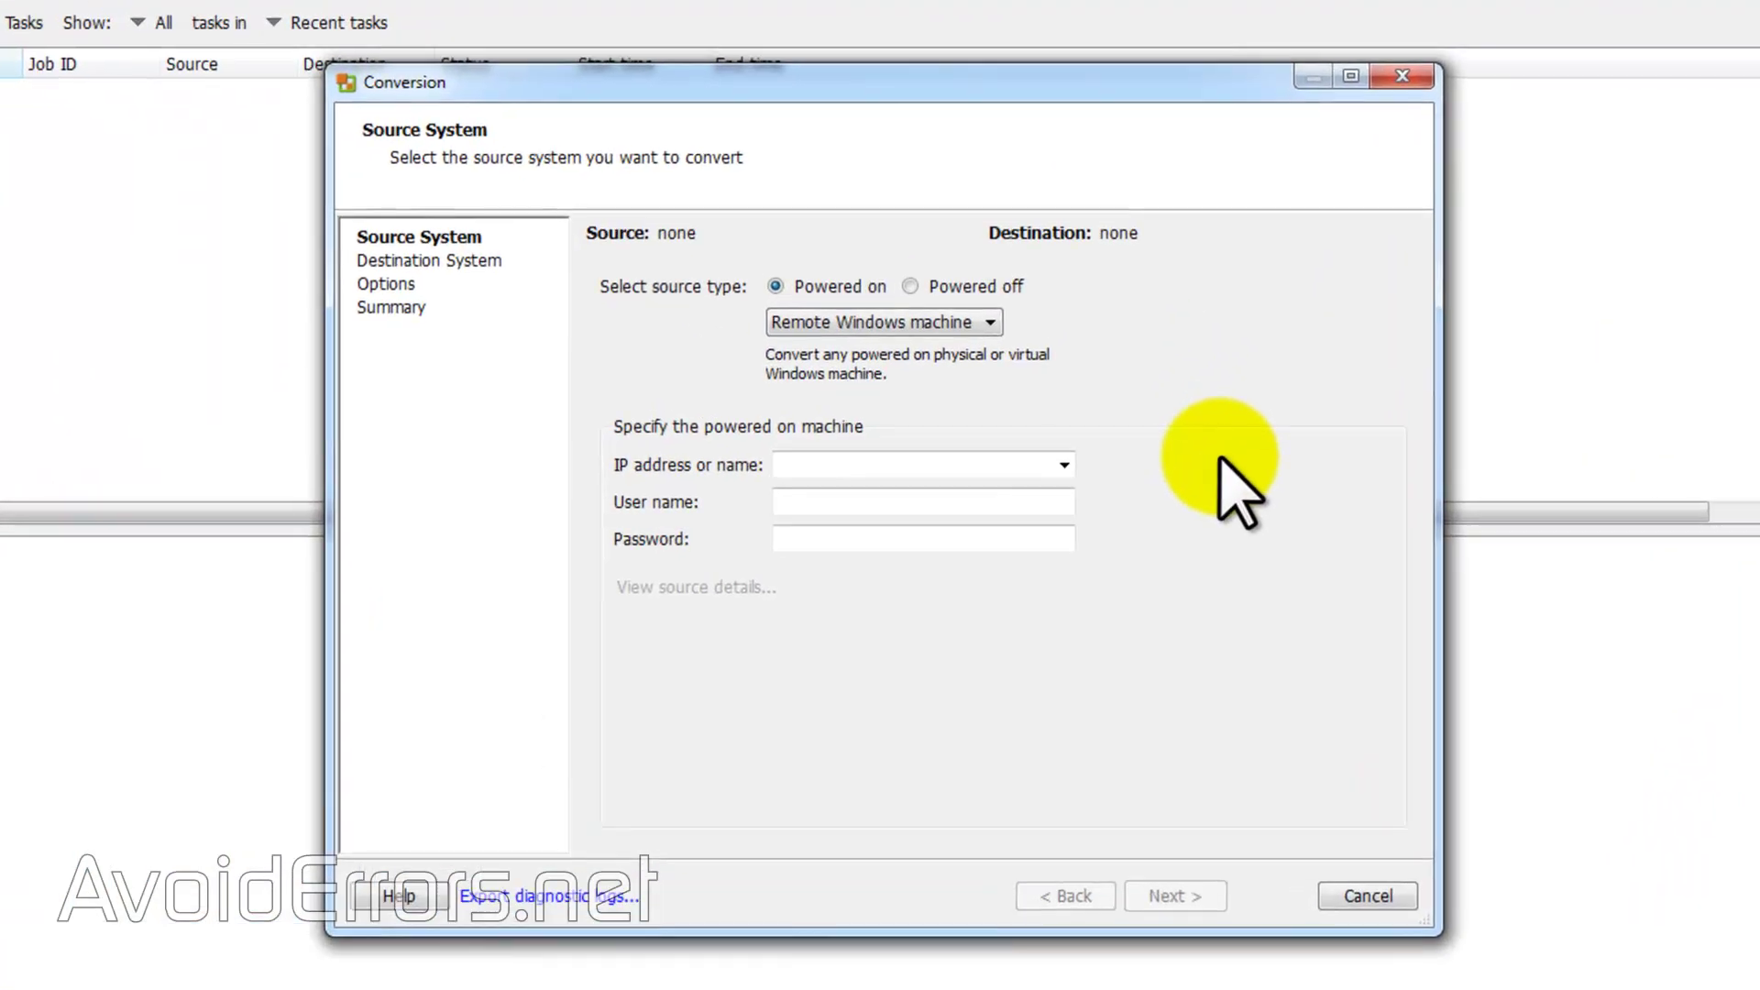
{"action": "left_click", "coordinate": [1066, 466]}
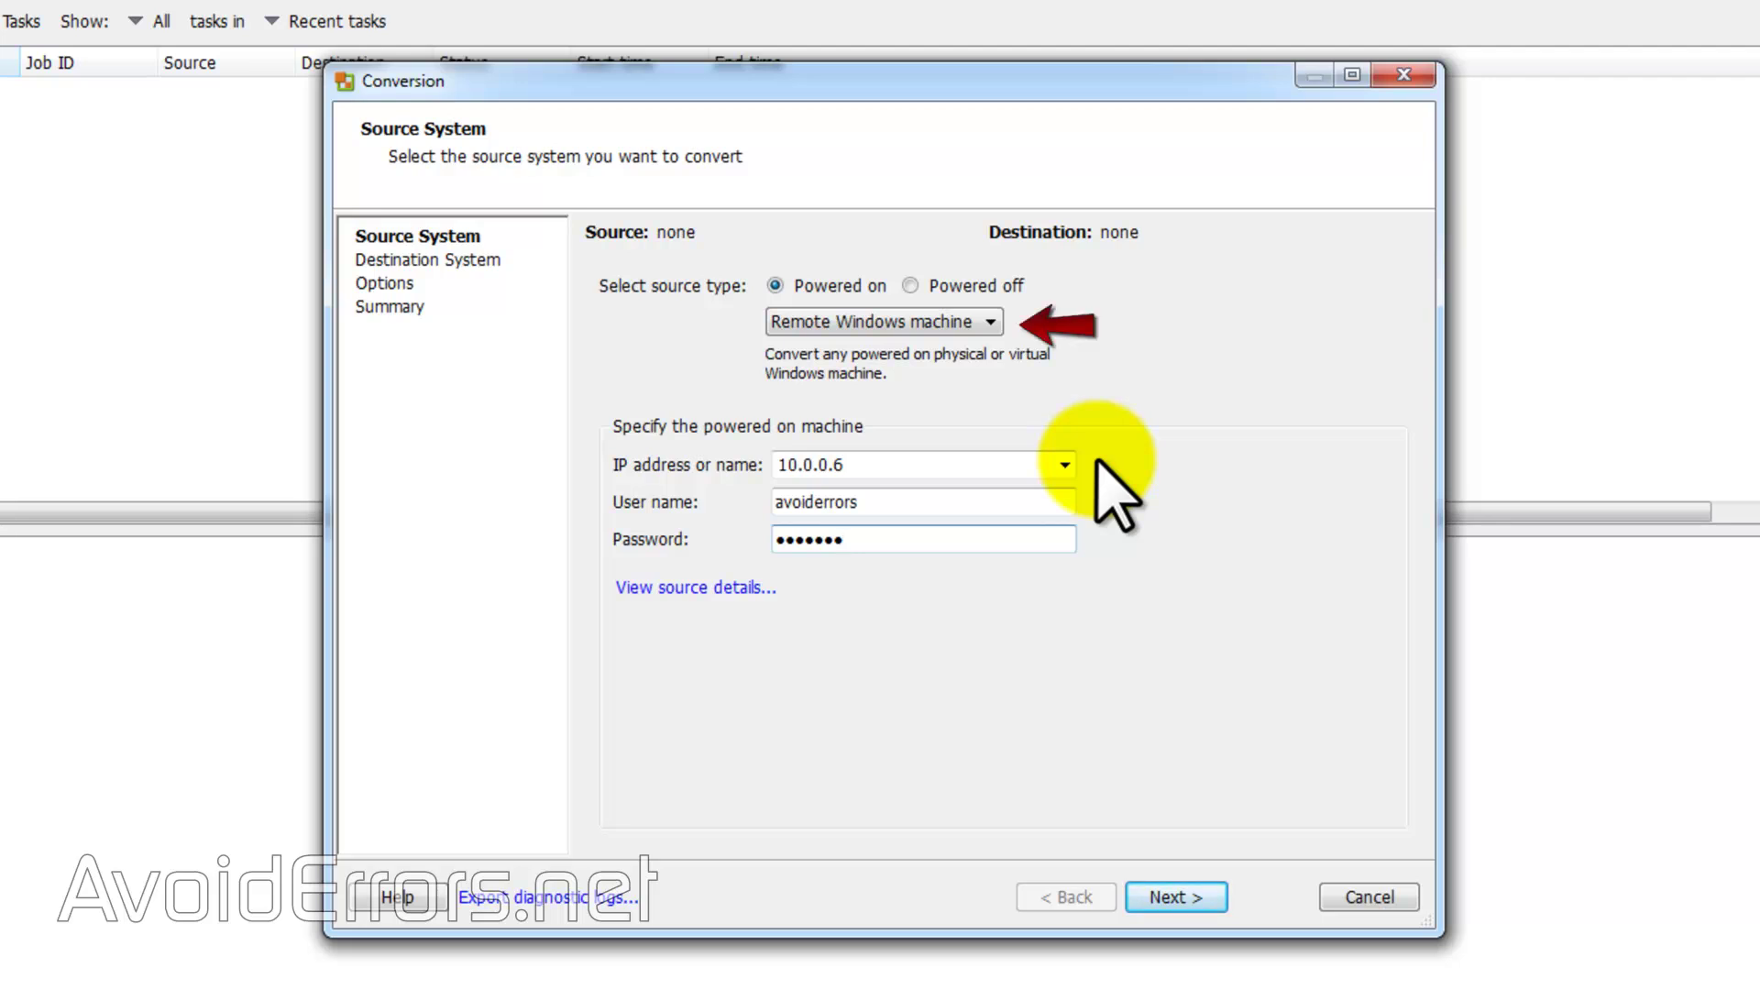
{"action": "left_click", "coordinate": [1148, 901]}
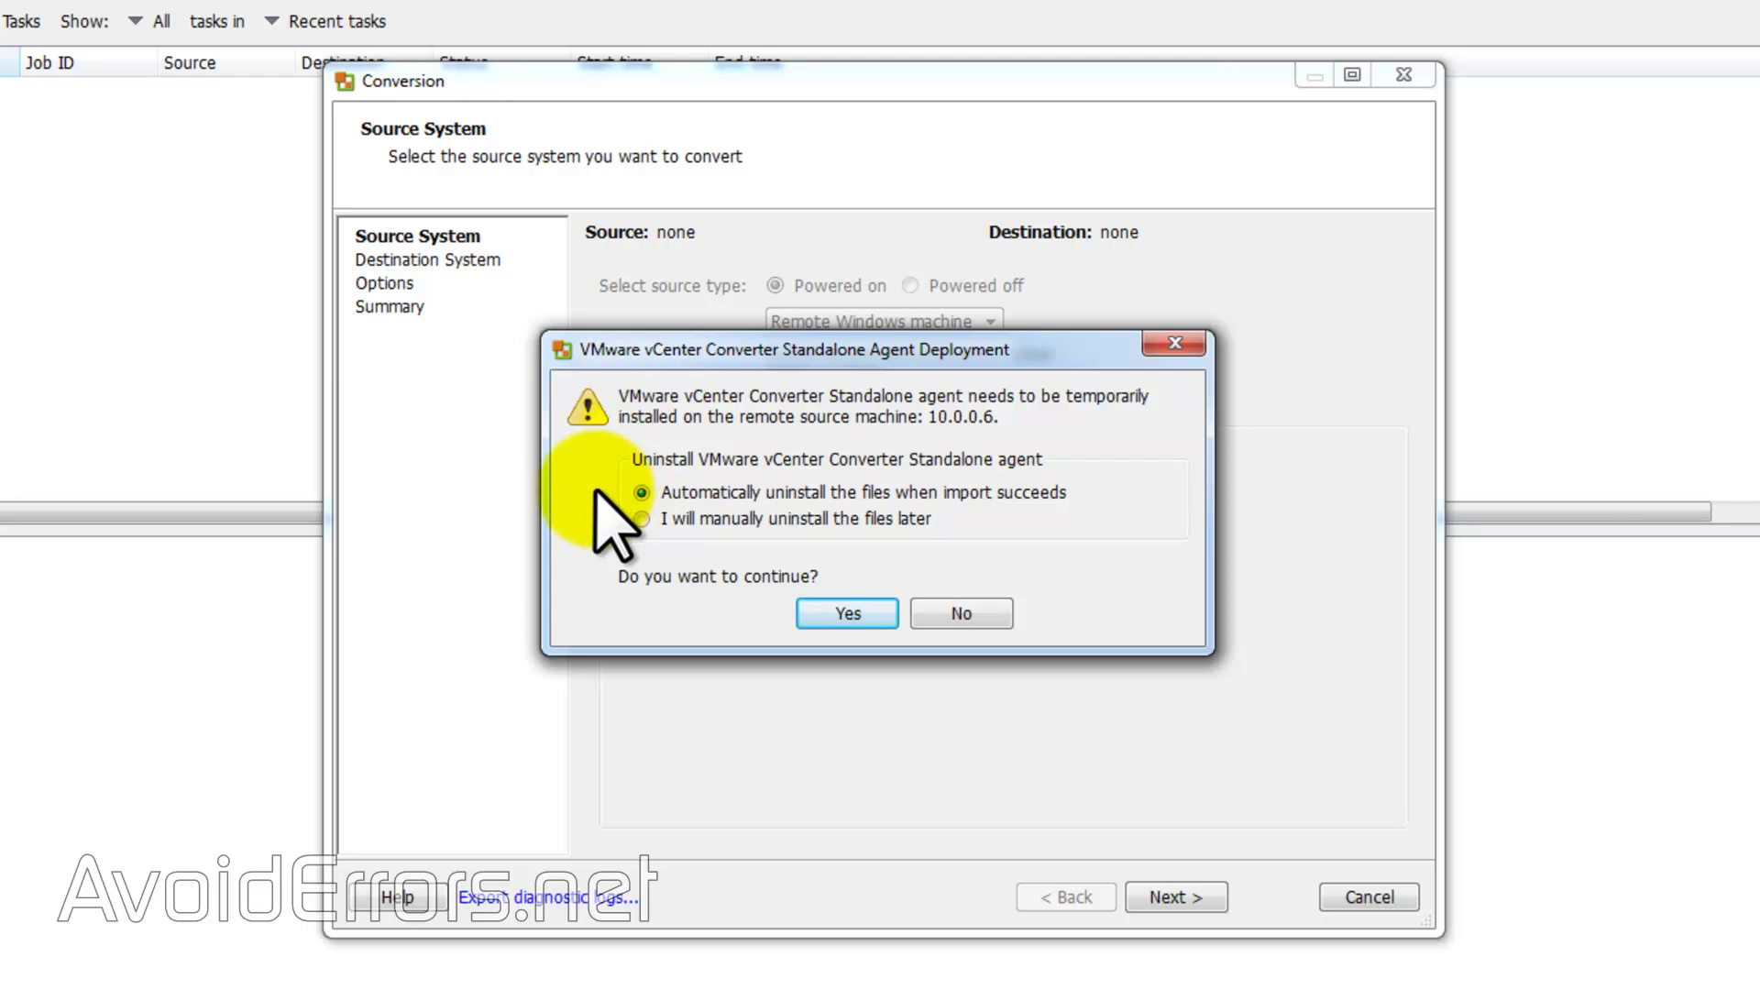
{"action": "left_click", "coordinate": [641, 519]}
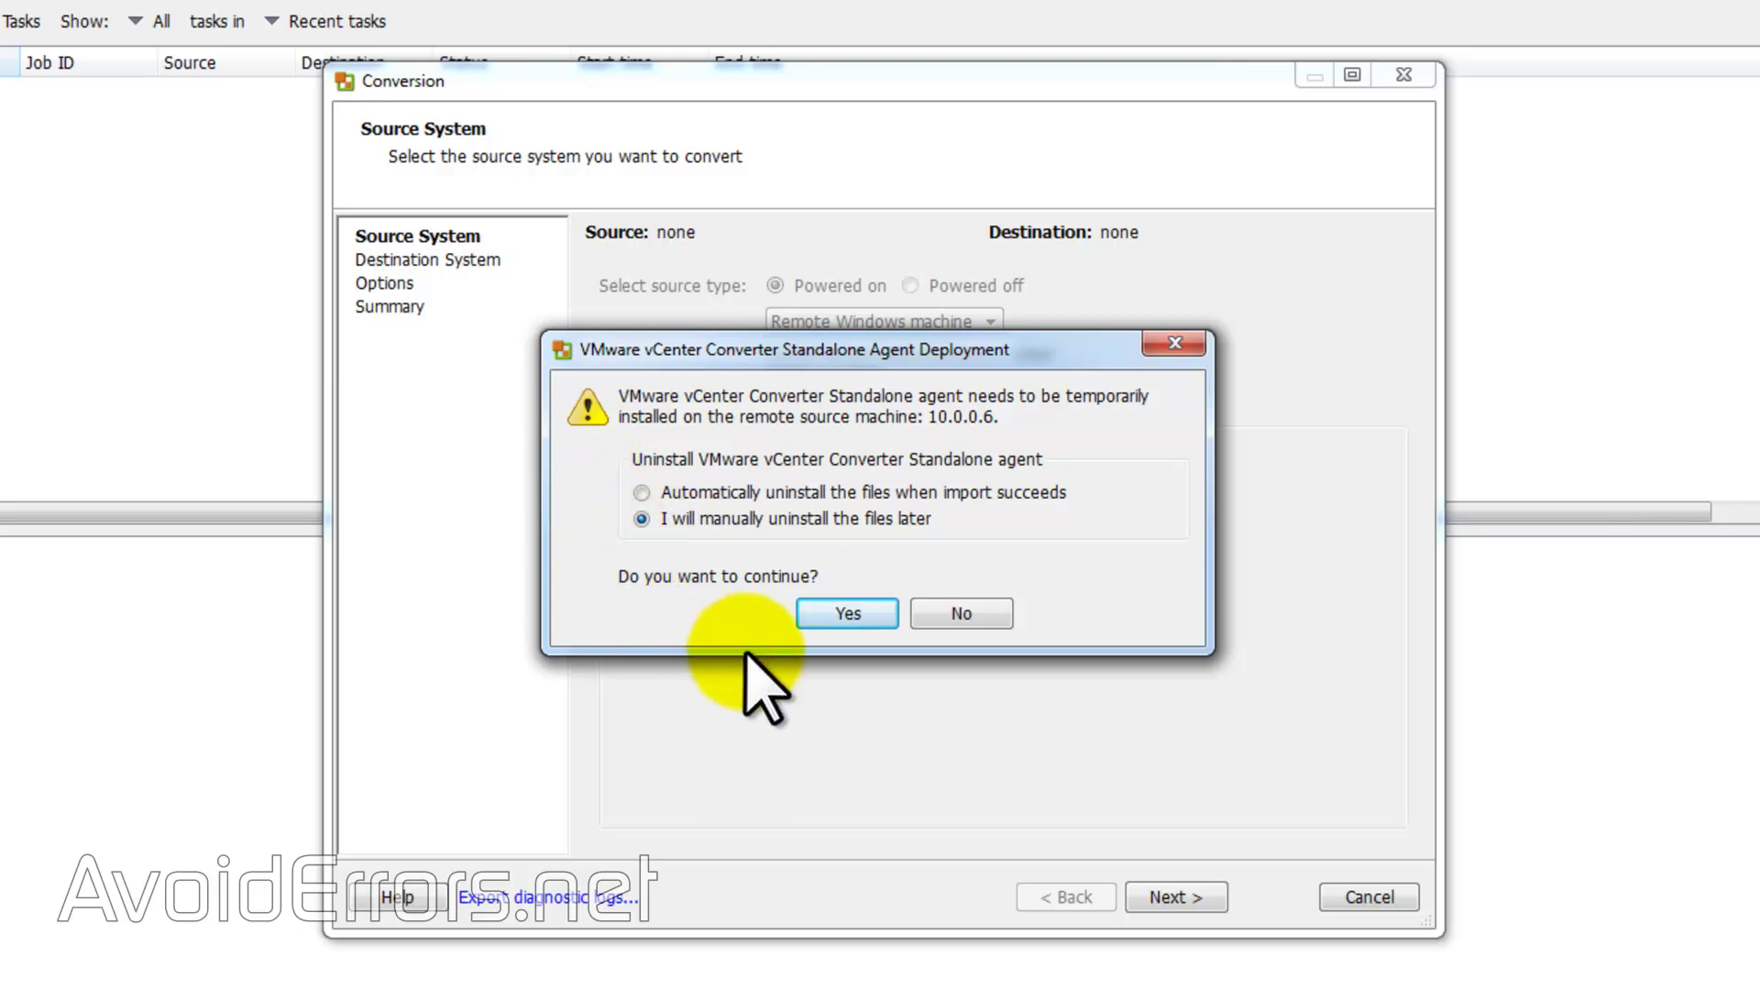
{"action": "left_click", "coordinate": [810, 612]}
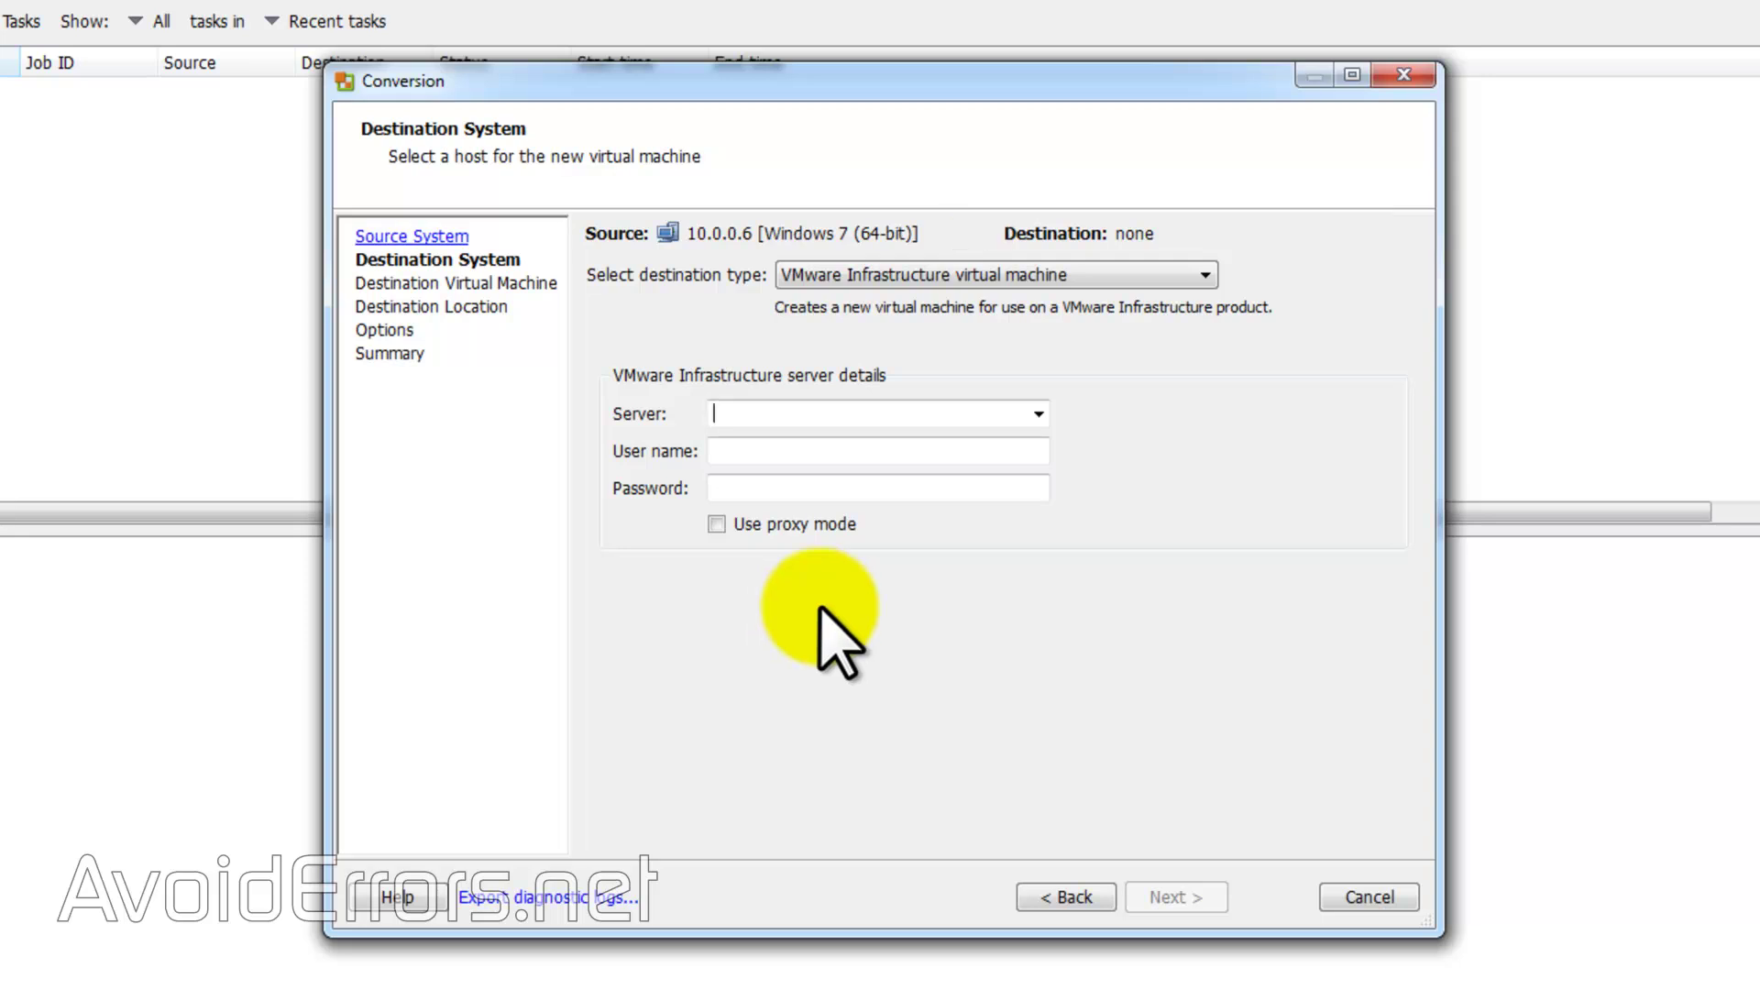
Step: Target ESXi host 10.0.0.51 as a VMware Infrastructure virtual machine using its login credentials
{"action": "left_click", "coordinate": [1204, 274]}
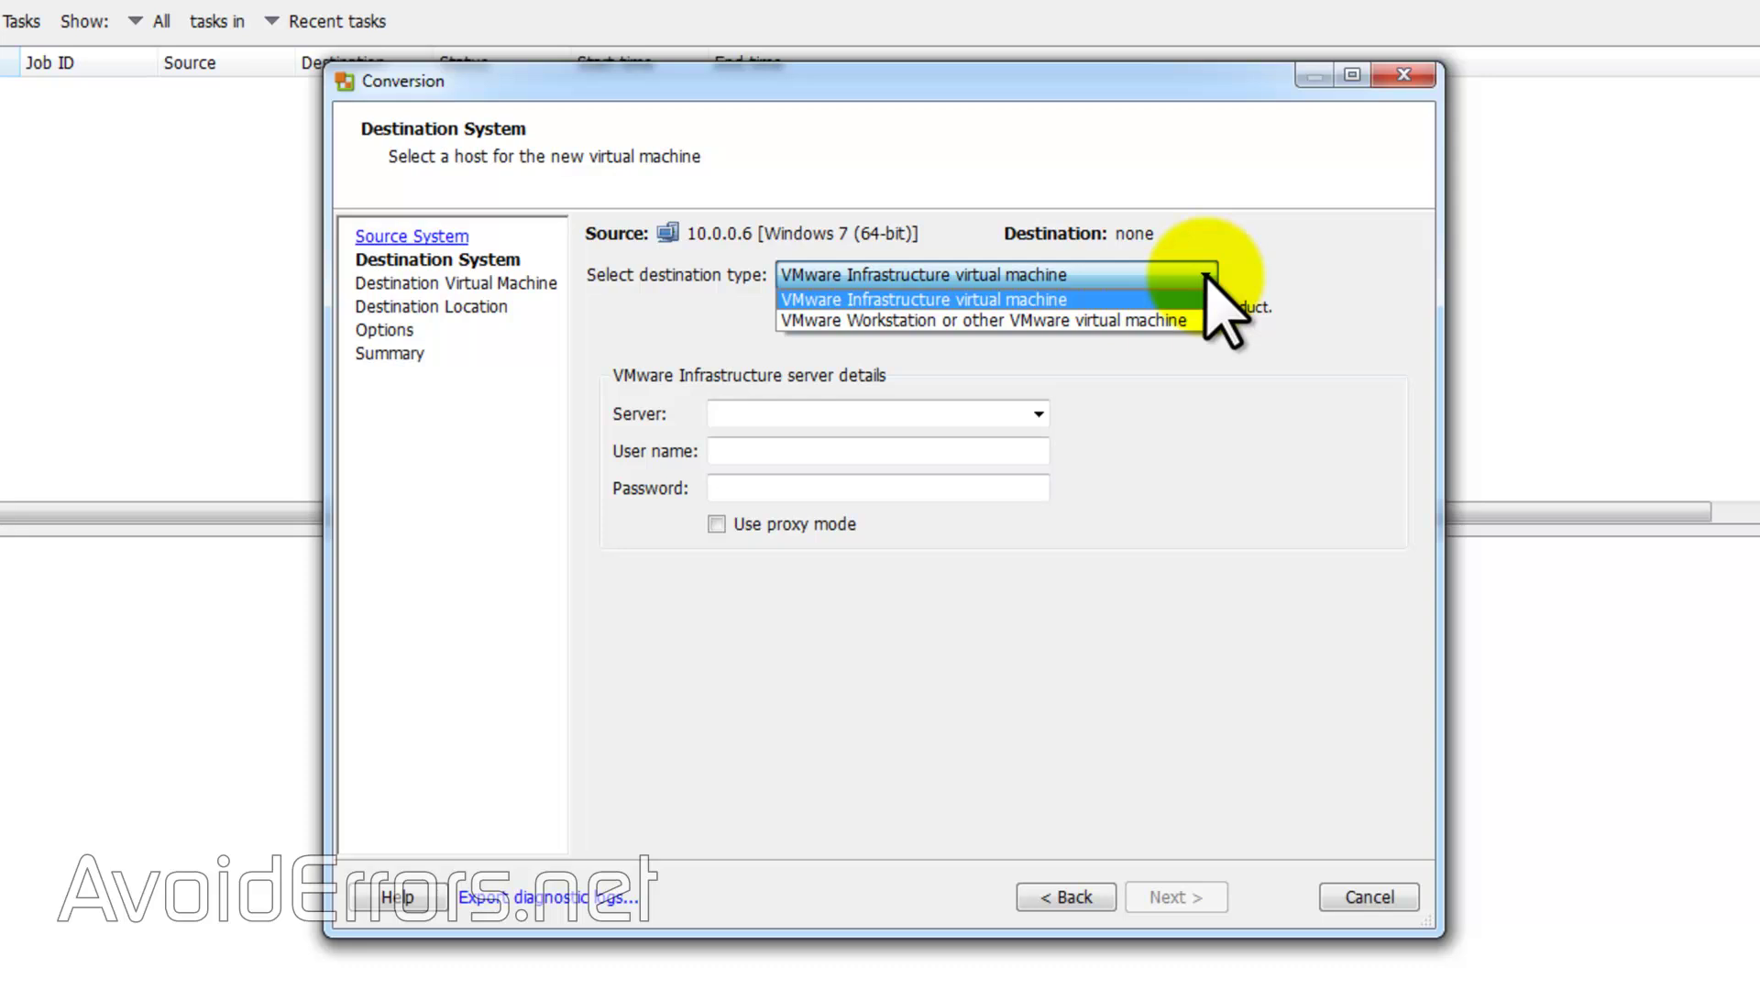
{"action": "left_click", "coordinate": [1198, 300]}
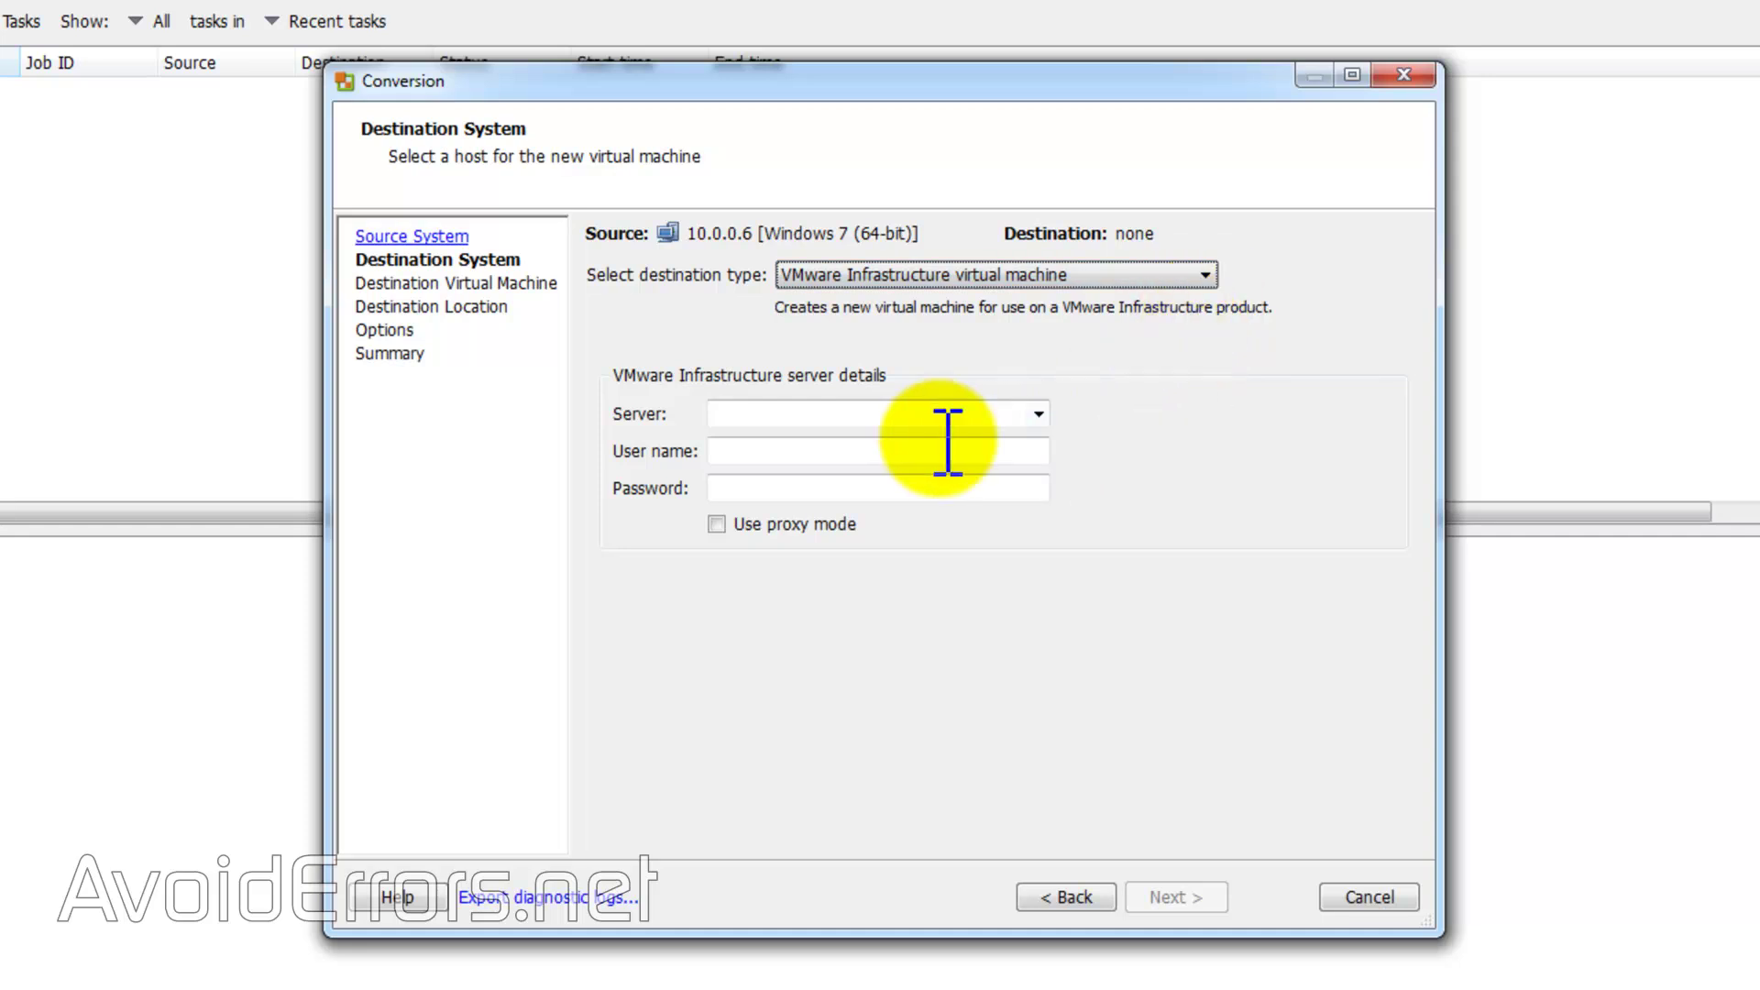
{"action": "left_click", "coordinate": [877, 413]}
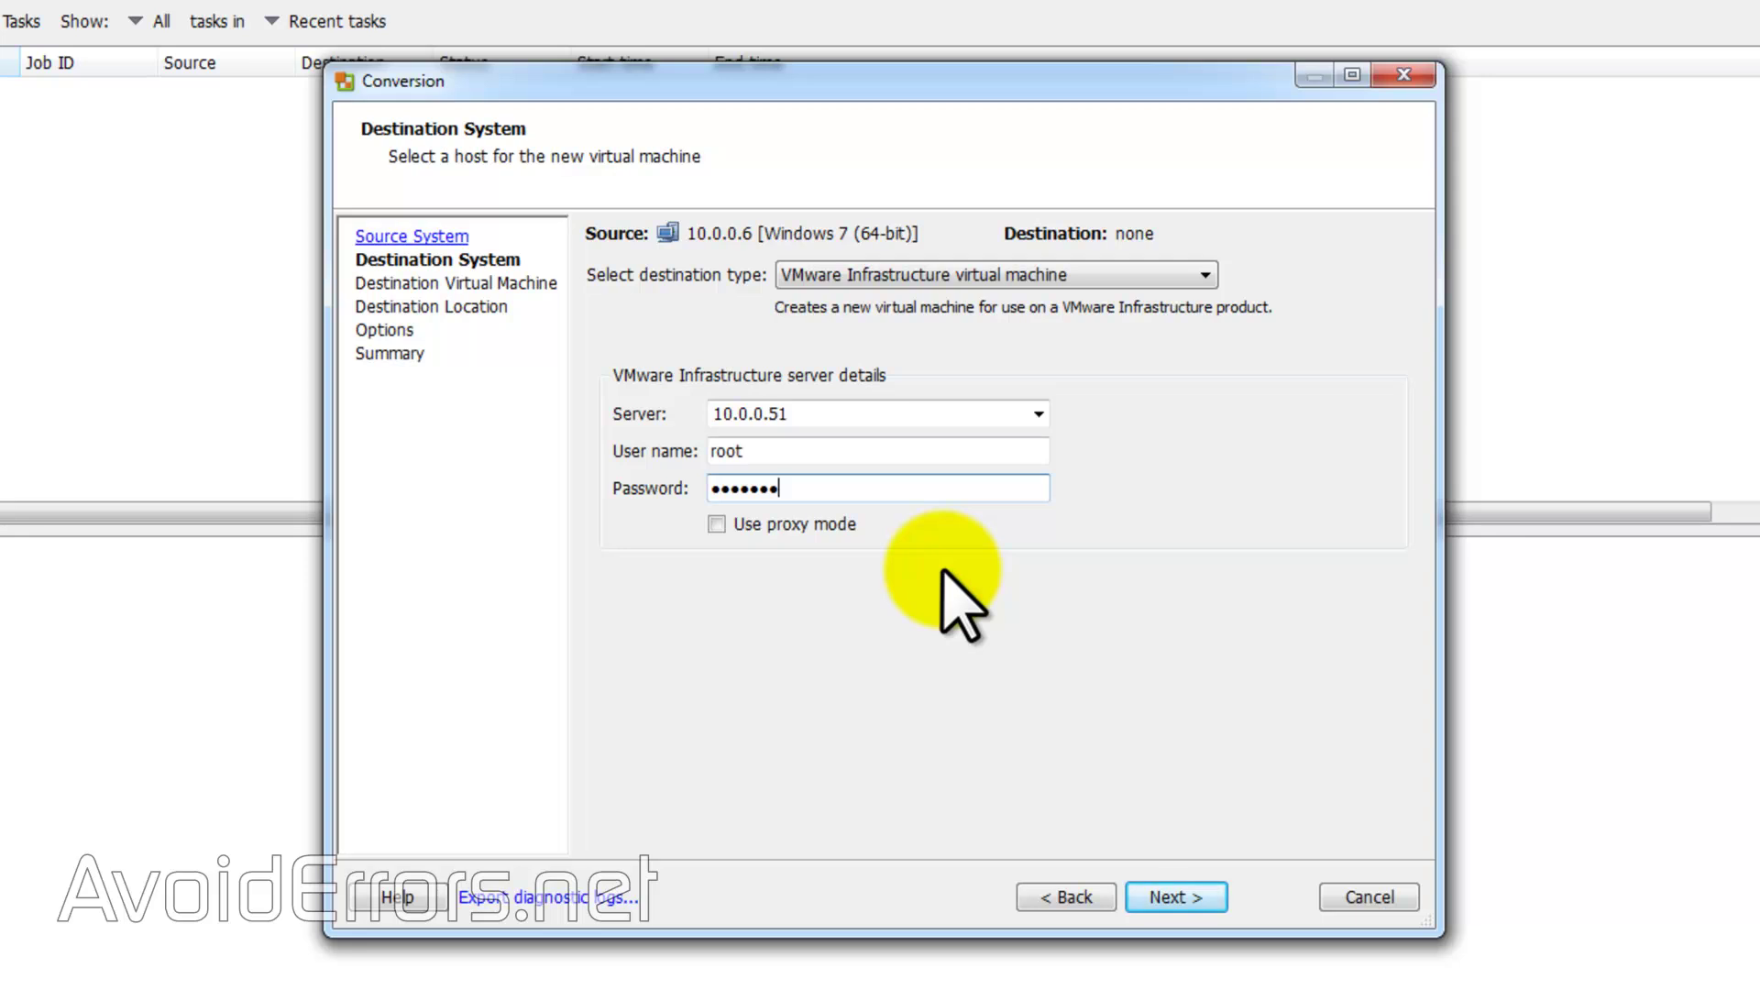
{"action": "left_click", "coordinate": [1183, 897]}
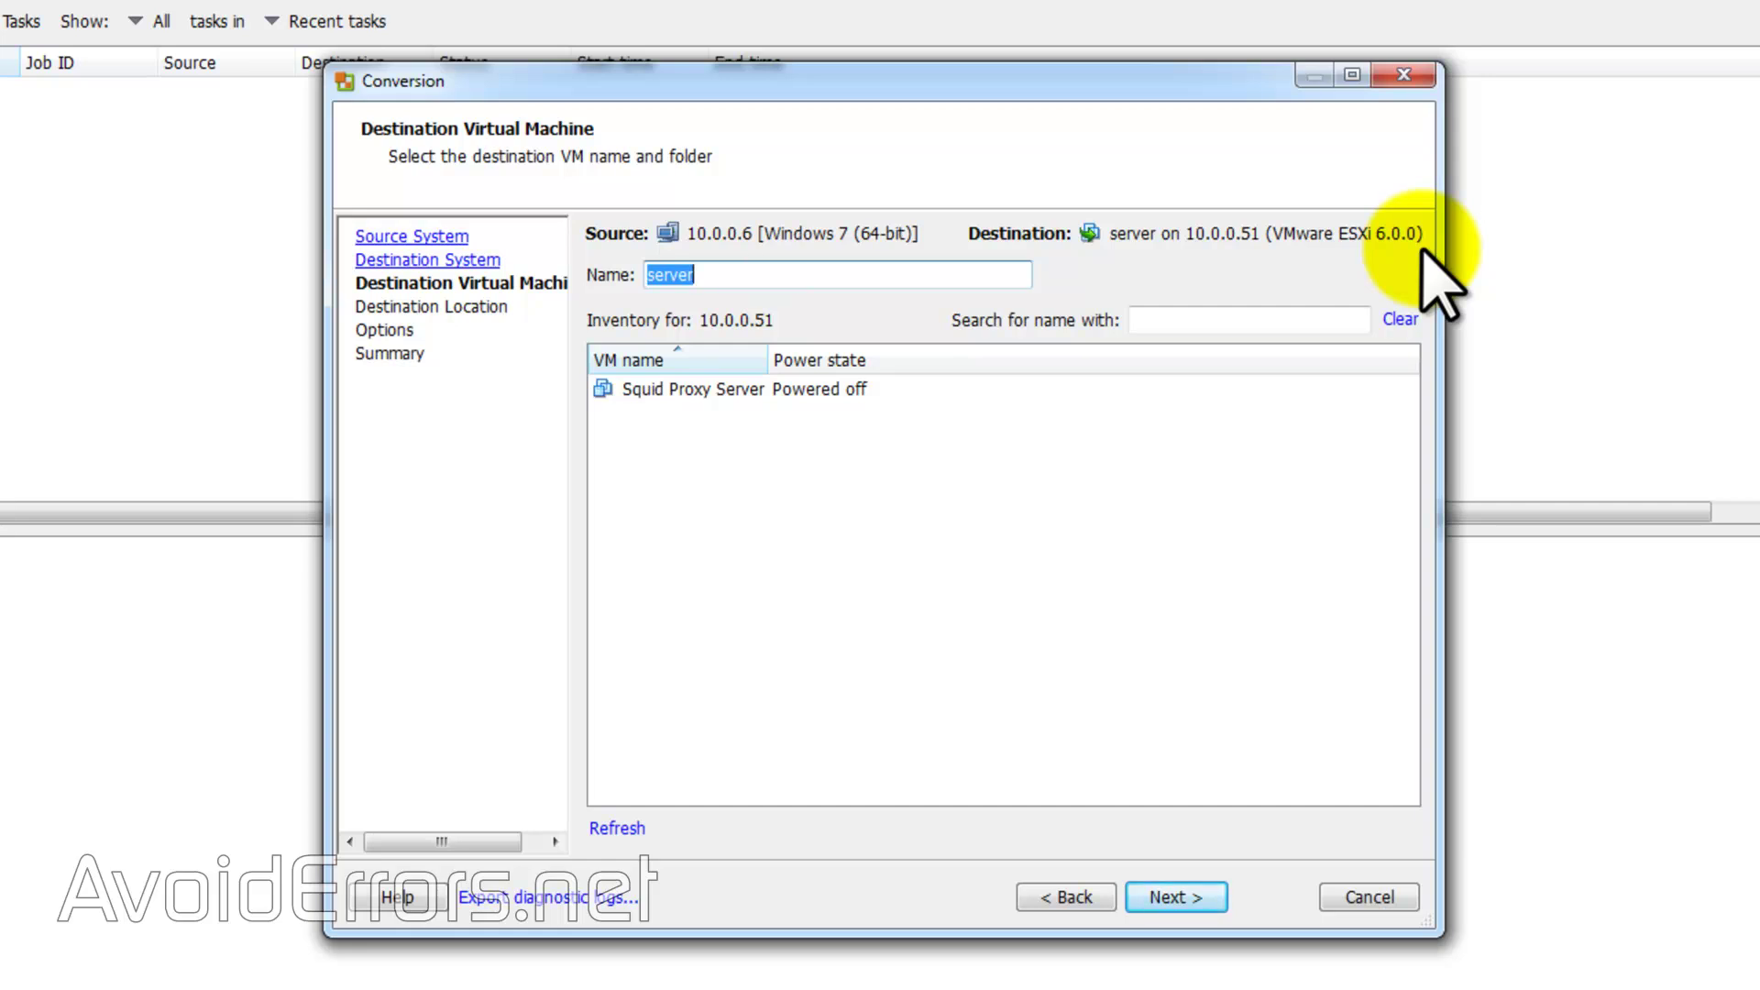
Step: Keep the VM name 'server' and datastore1, continuing to Options
{"action": "left_click", "coordinate": [1179, 899]}
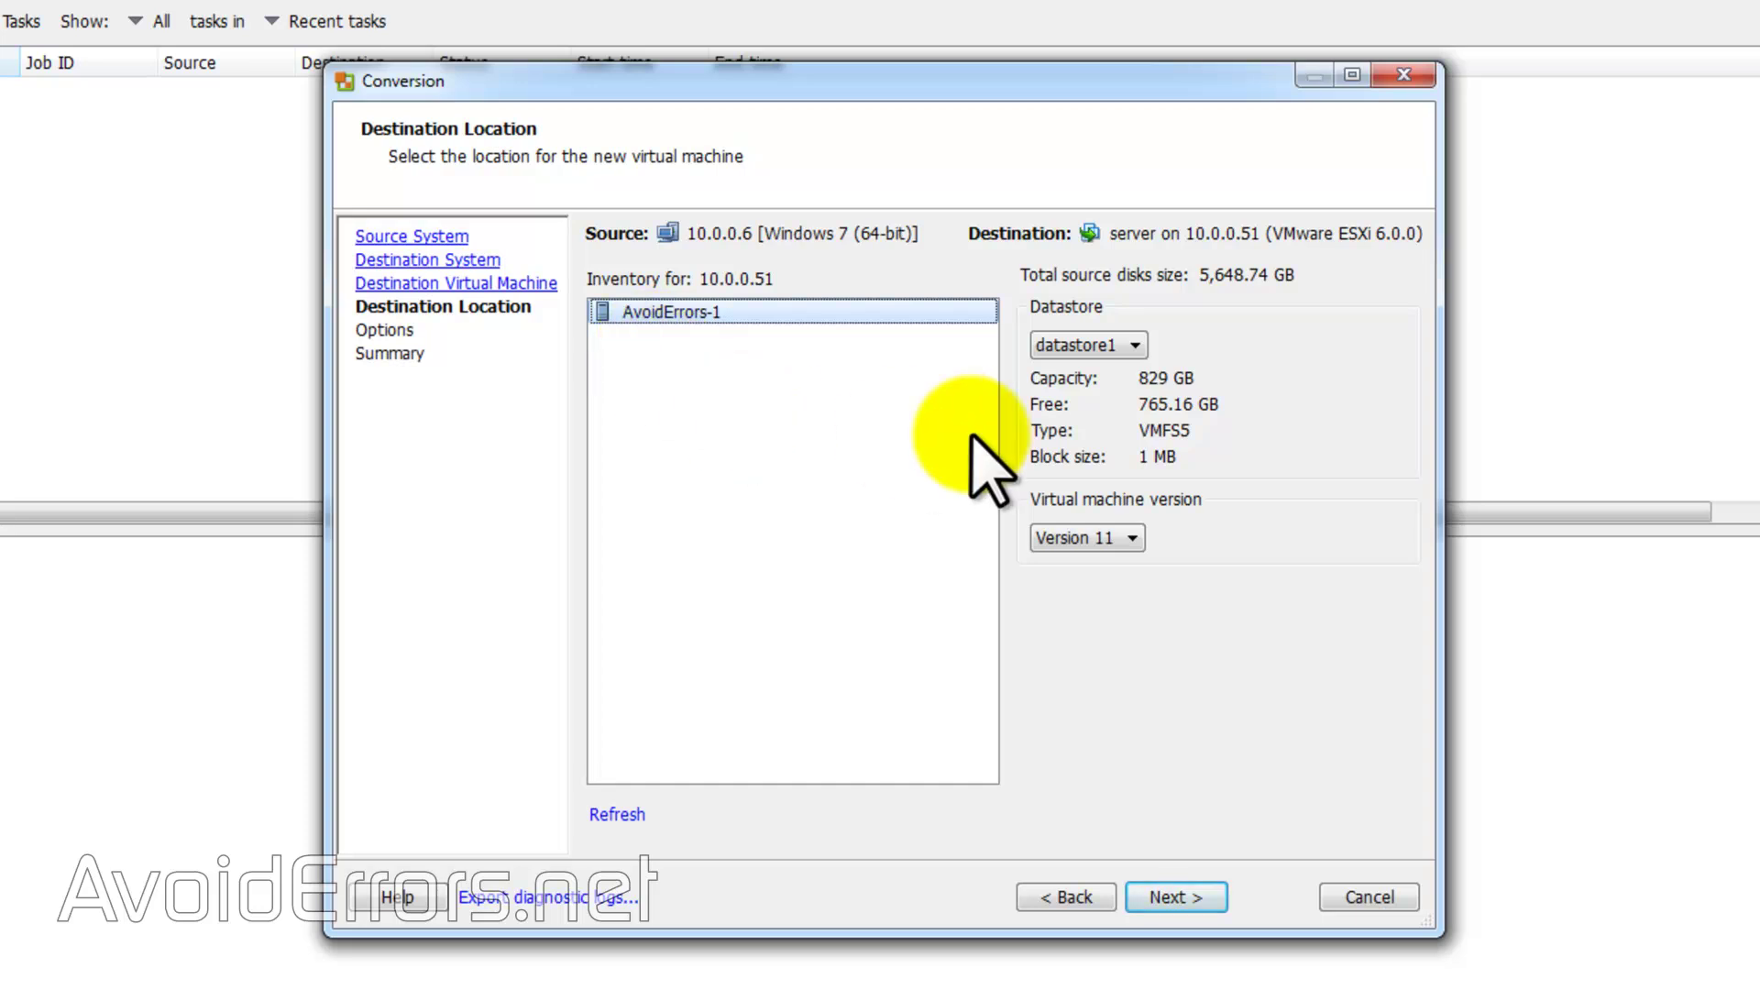
{"action": "left_click", "coordinate": [1137, 346]}
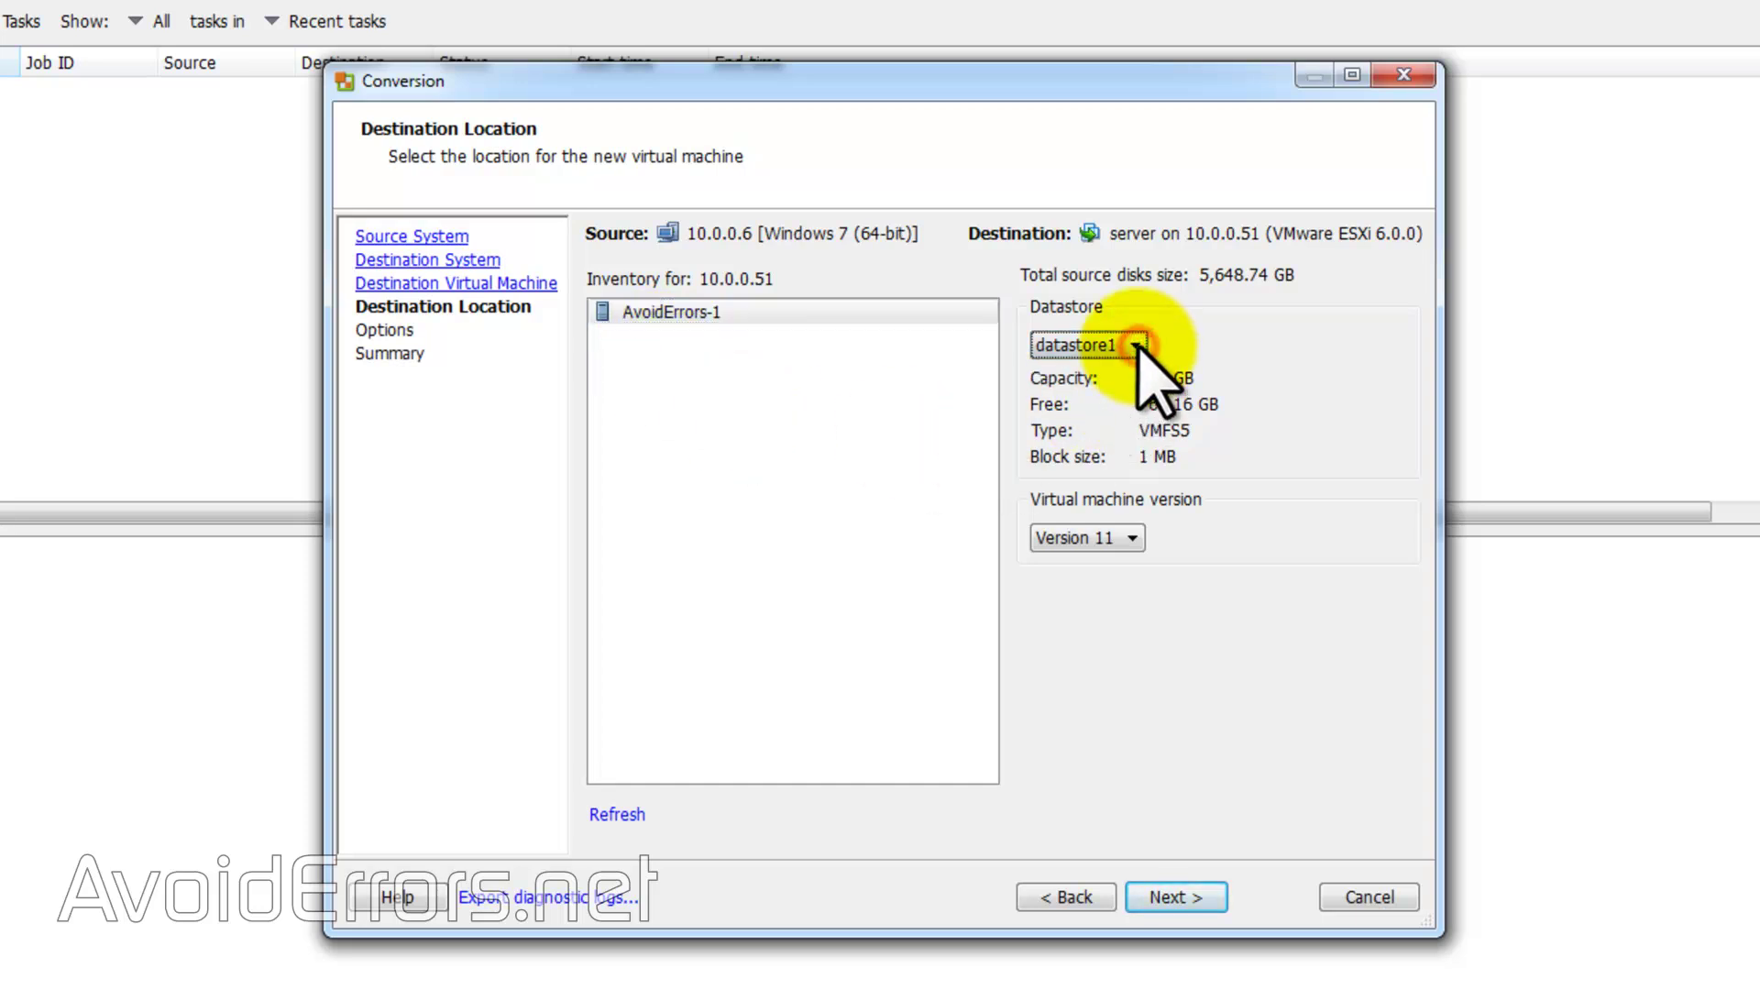
{"action": "left_click", "coordinate": [1197, 896]}
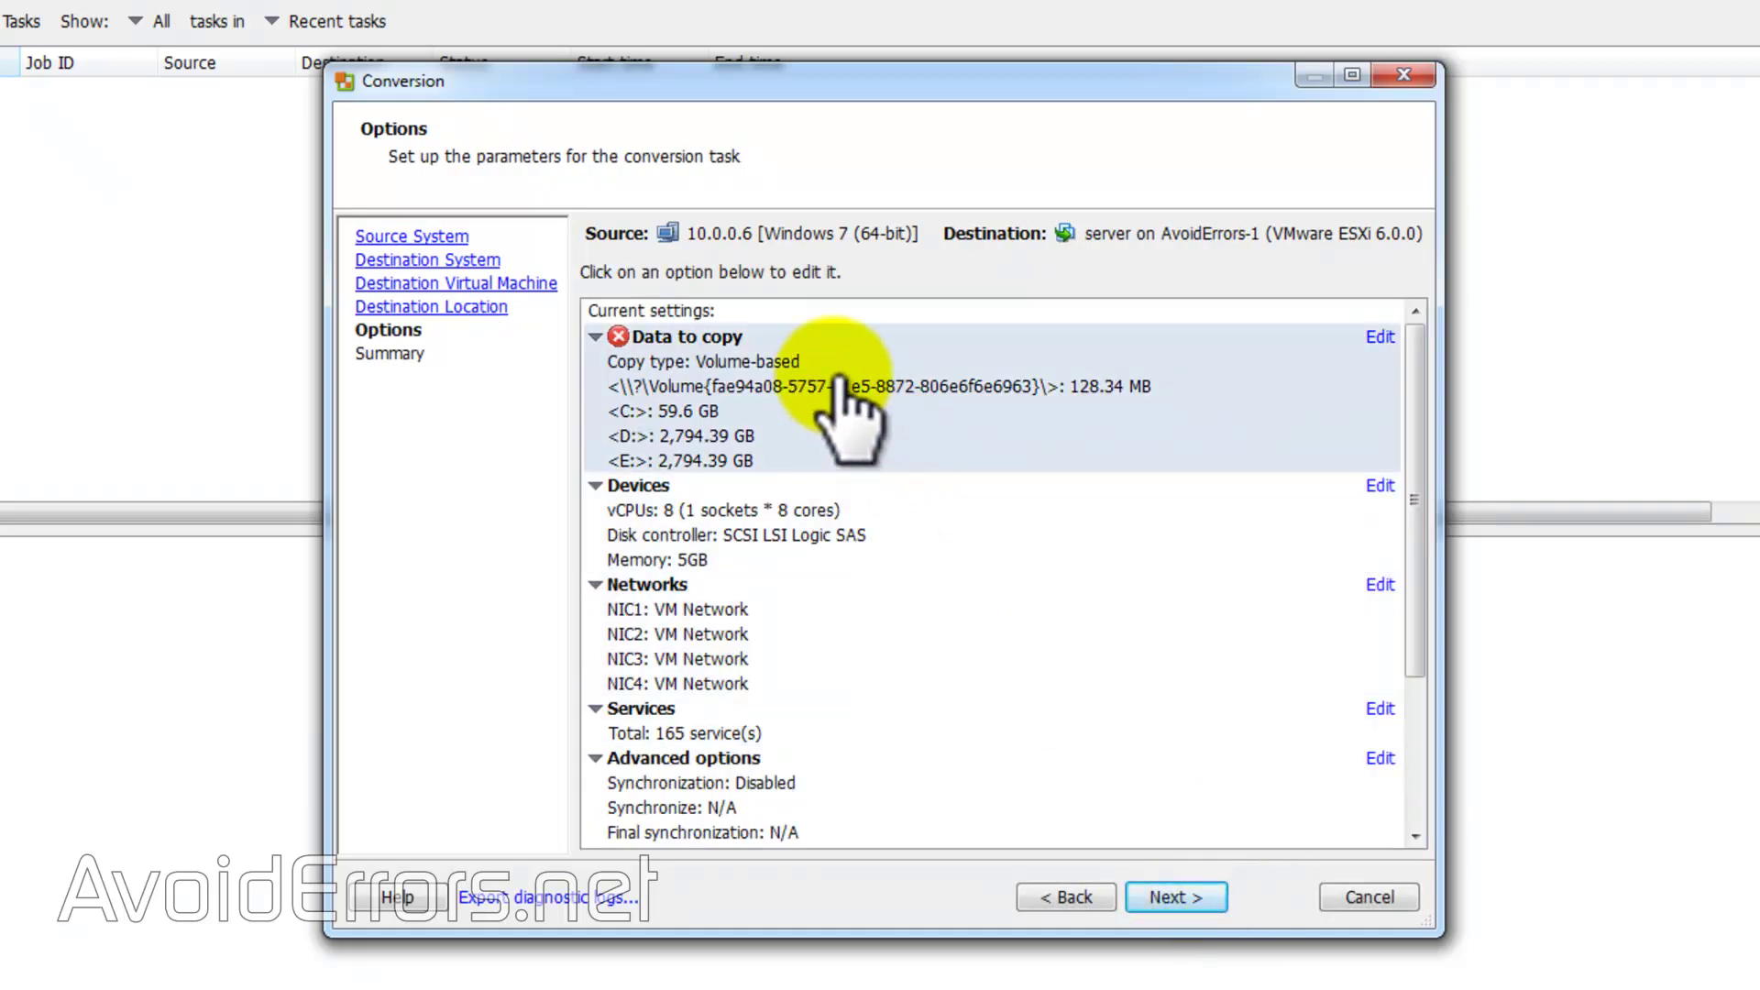
Step: Uncheck volumes E: and D: under Data to copy and continue to the Summary
{"action": "mouse_move", "coordinate": [838, 382]}
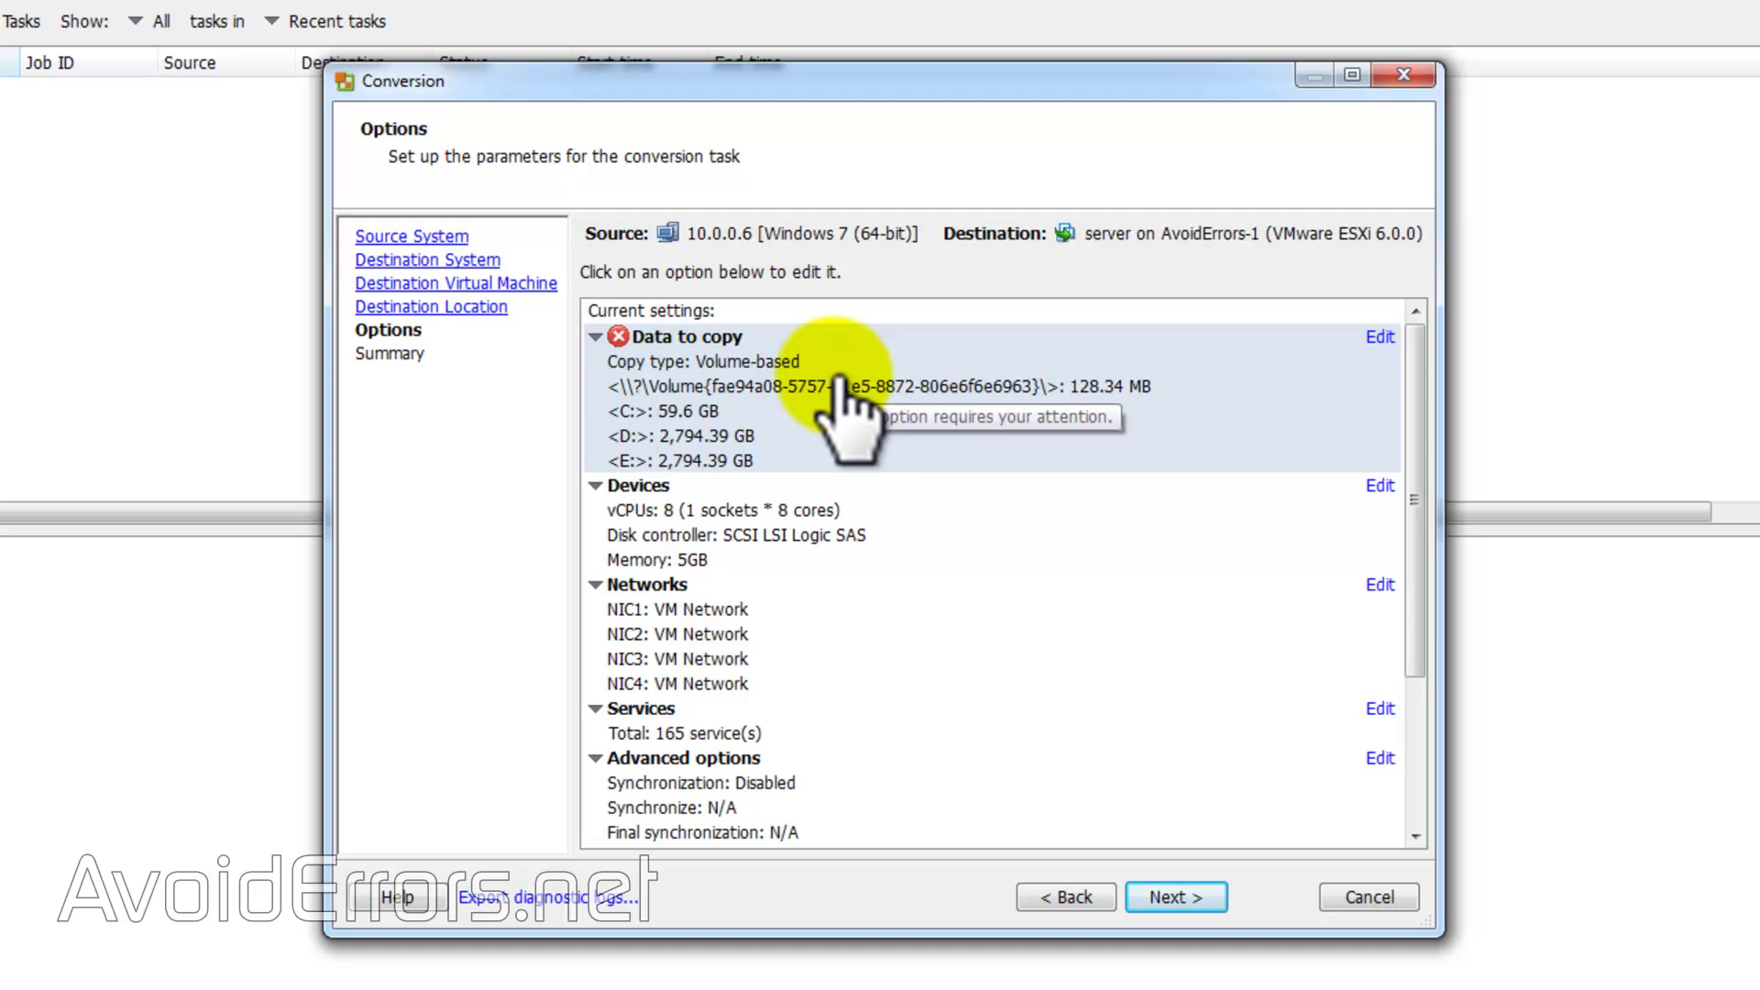
{"action": "left_click", "coordinate": [1380, 337]}
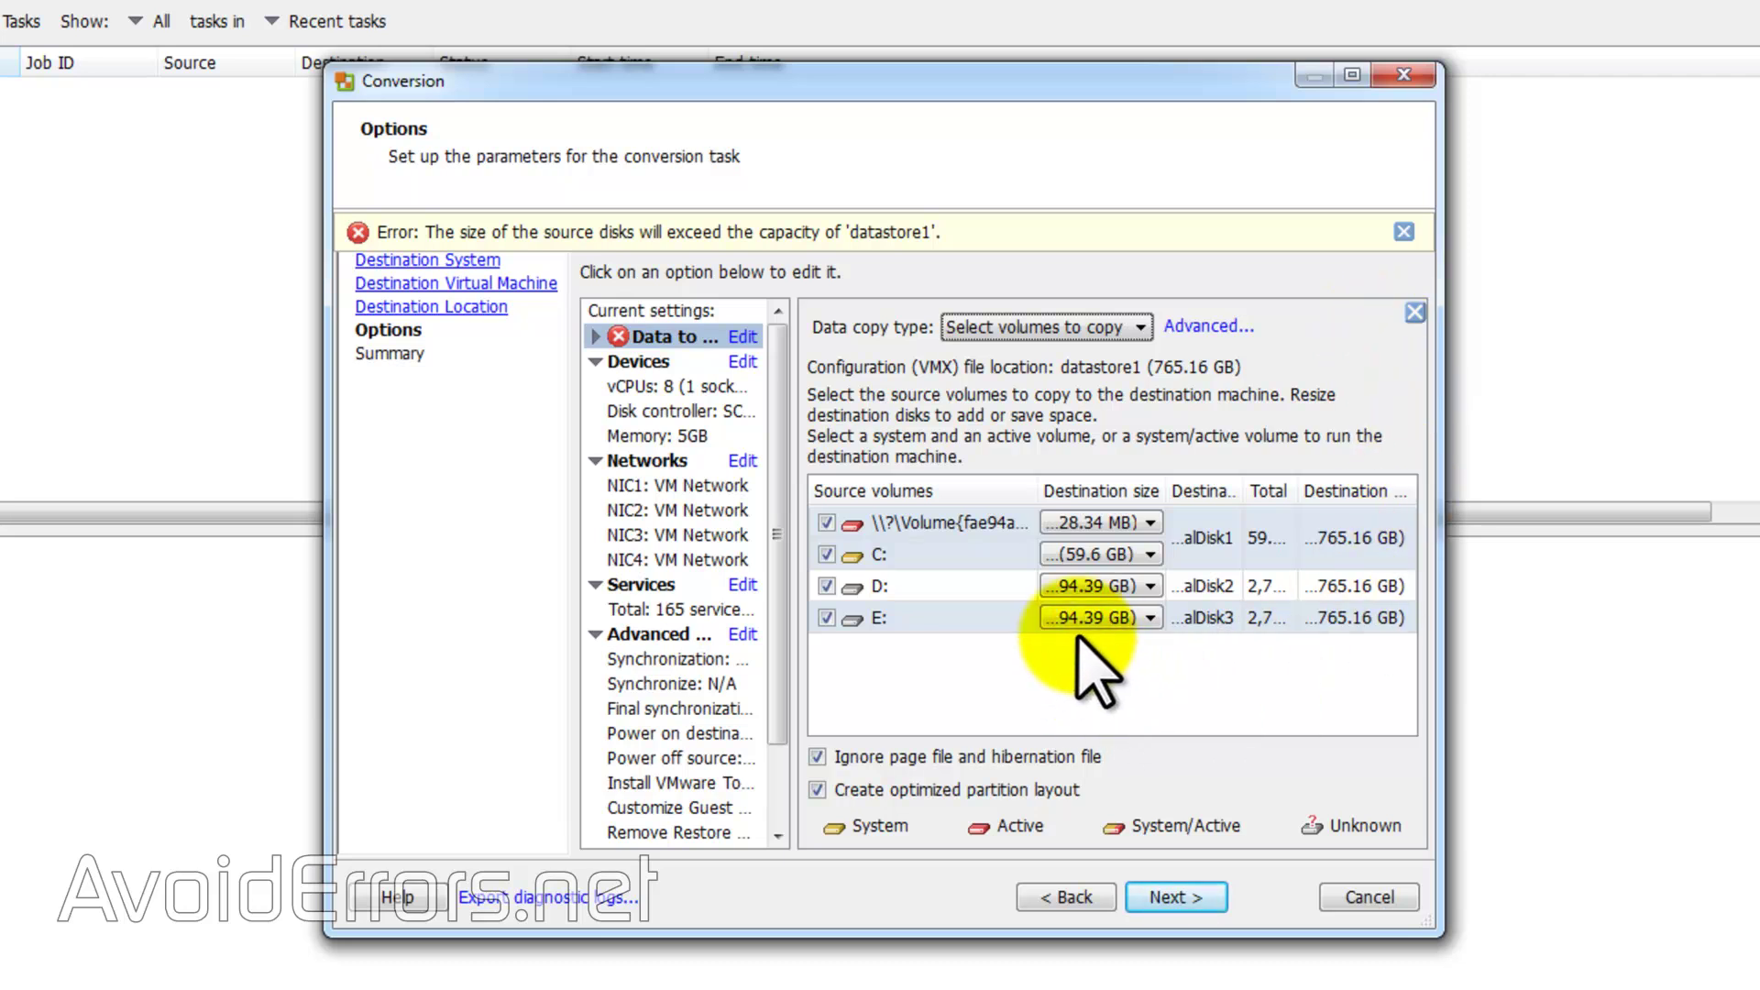
{"action": "left_click", "coordinate": [826, 618]}
{"action": "left_click", "coordinate": [826, 586]}
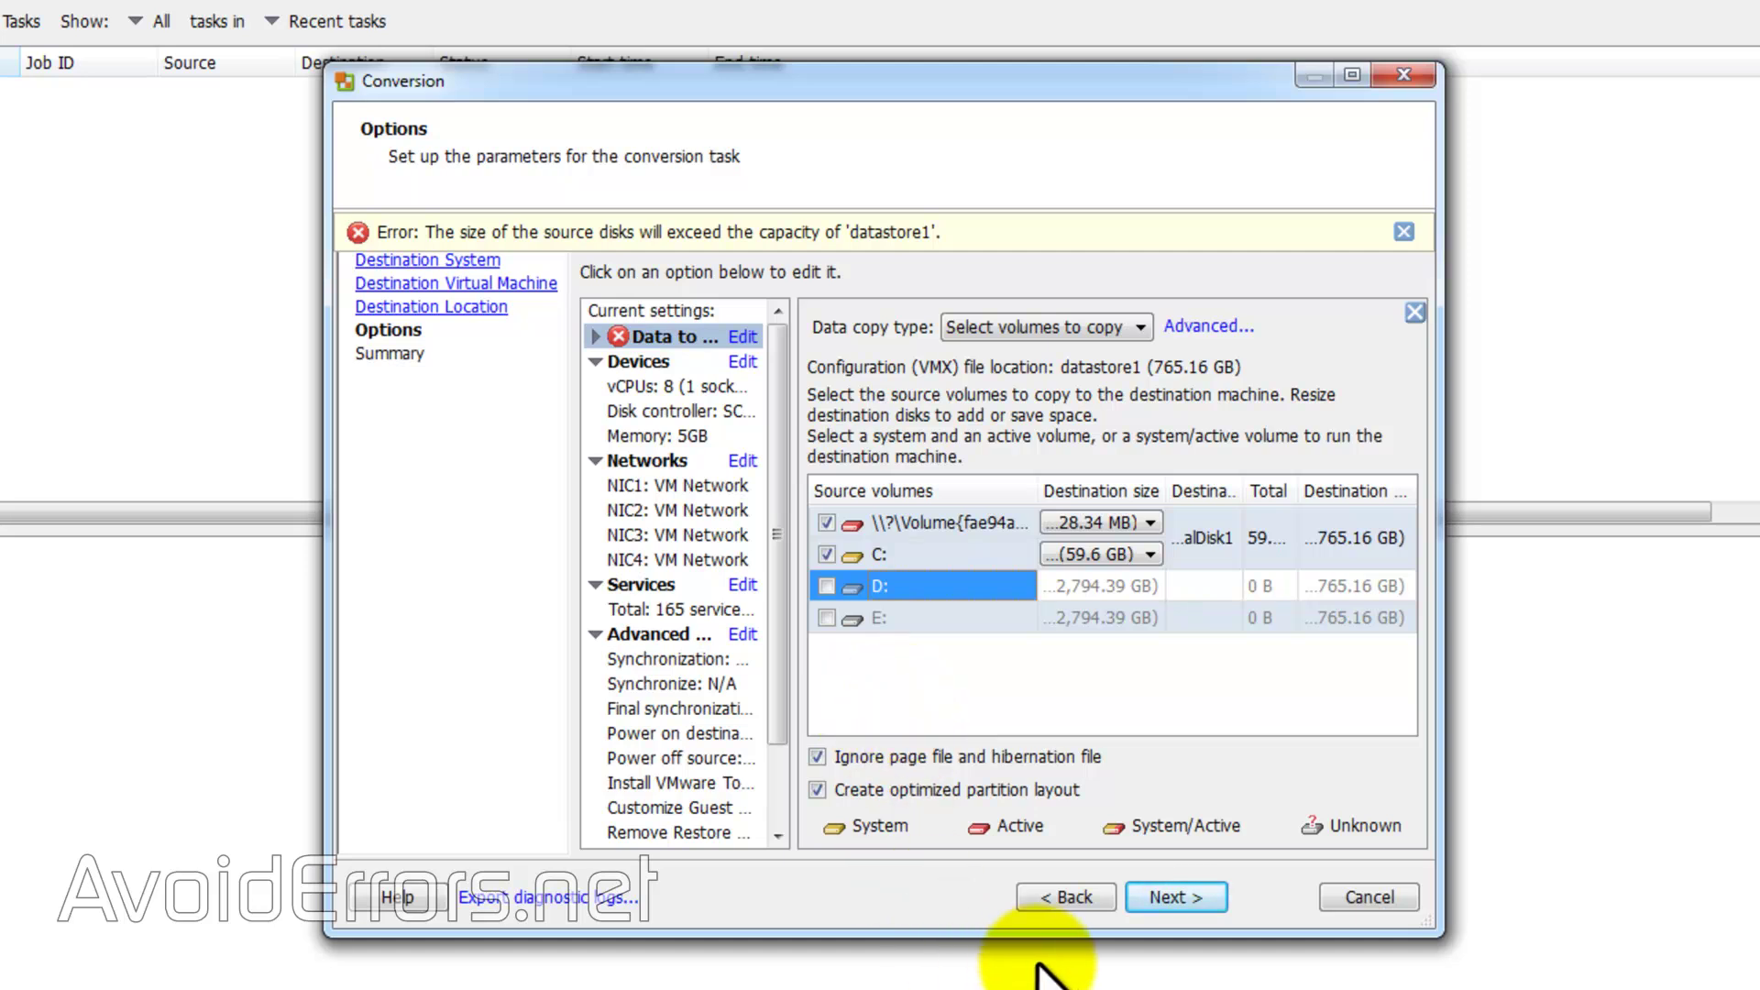
{"action": "left_click", "coordinate": [1146, 903]}
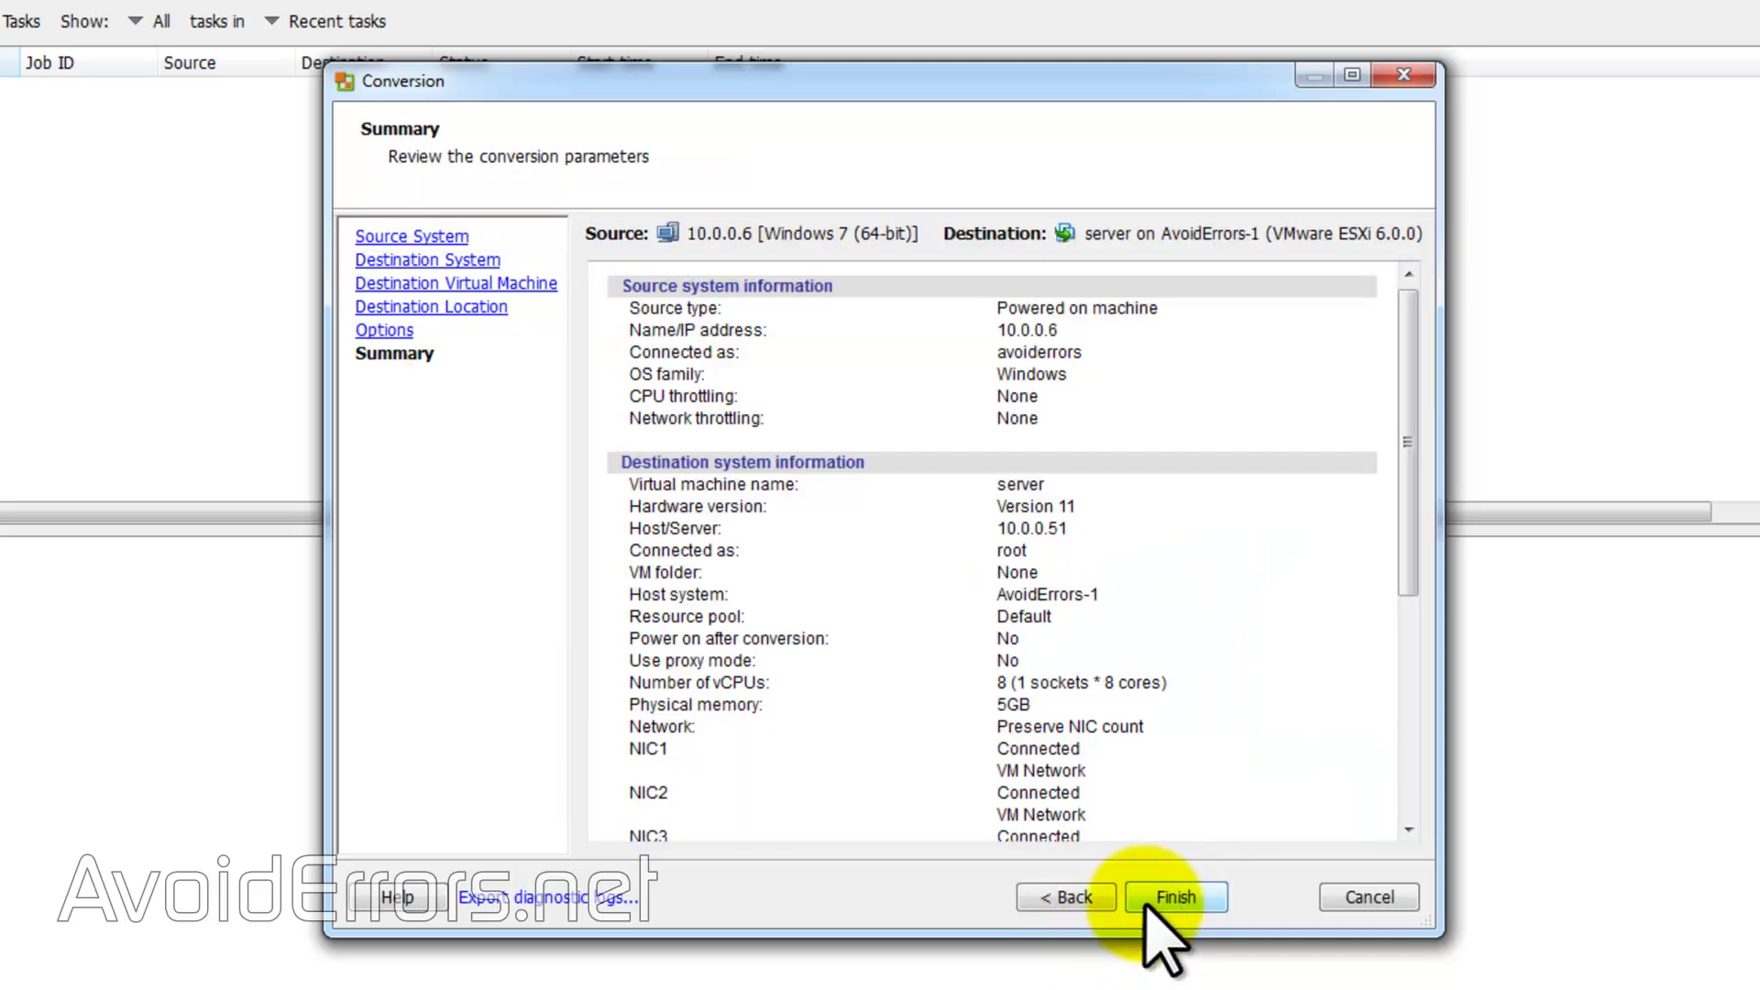
Step: Start the conversion from 10.0.0.6 to 10.0.0.51/server and let it run until Completed
{"action": "left_click", "coordinate": [1145, 903]}
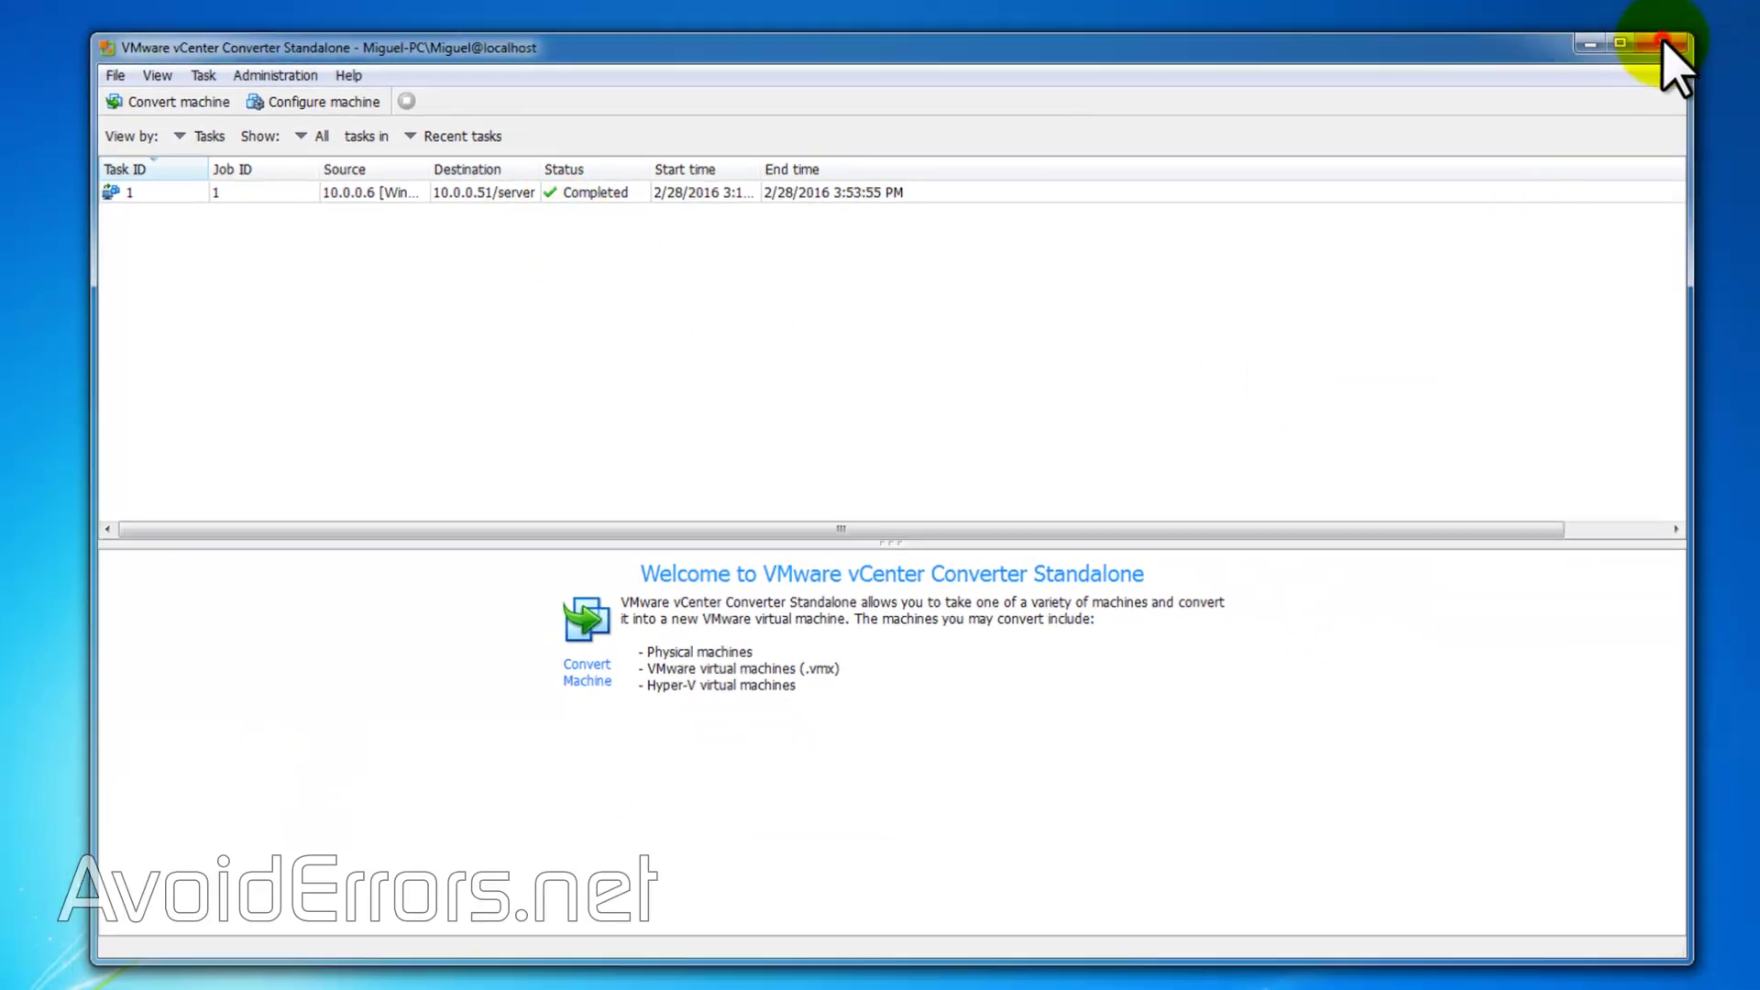
Step: Close the converter and open Edit Settings for the server VM in vSphere Client
{"action": "left_click", "coordinate": [1664, 43]}
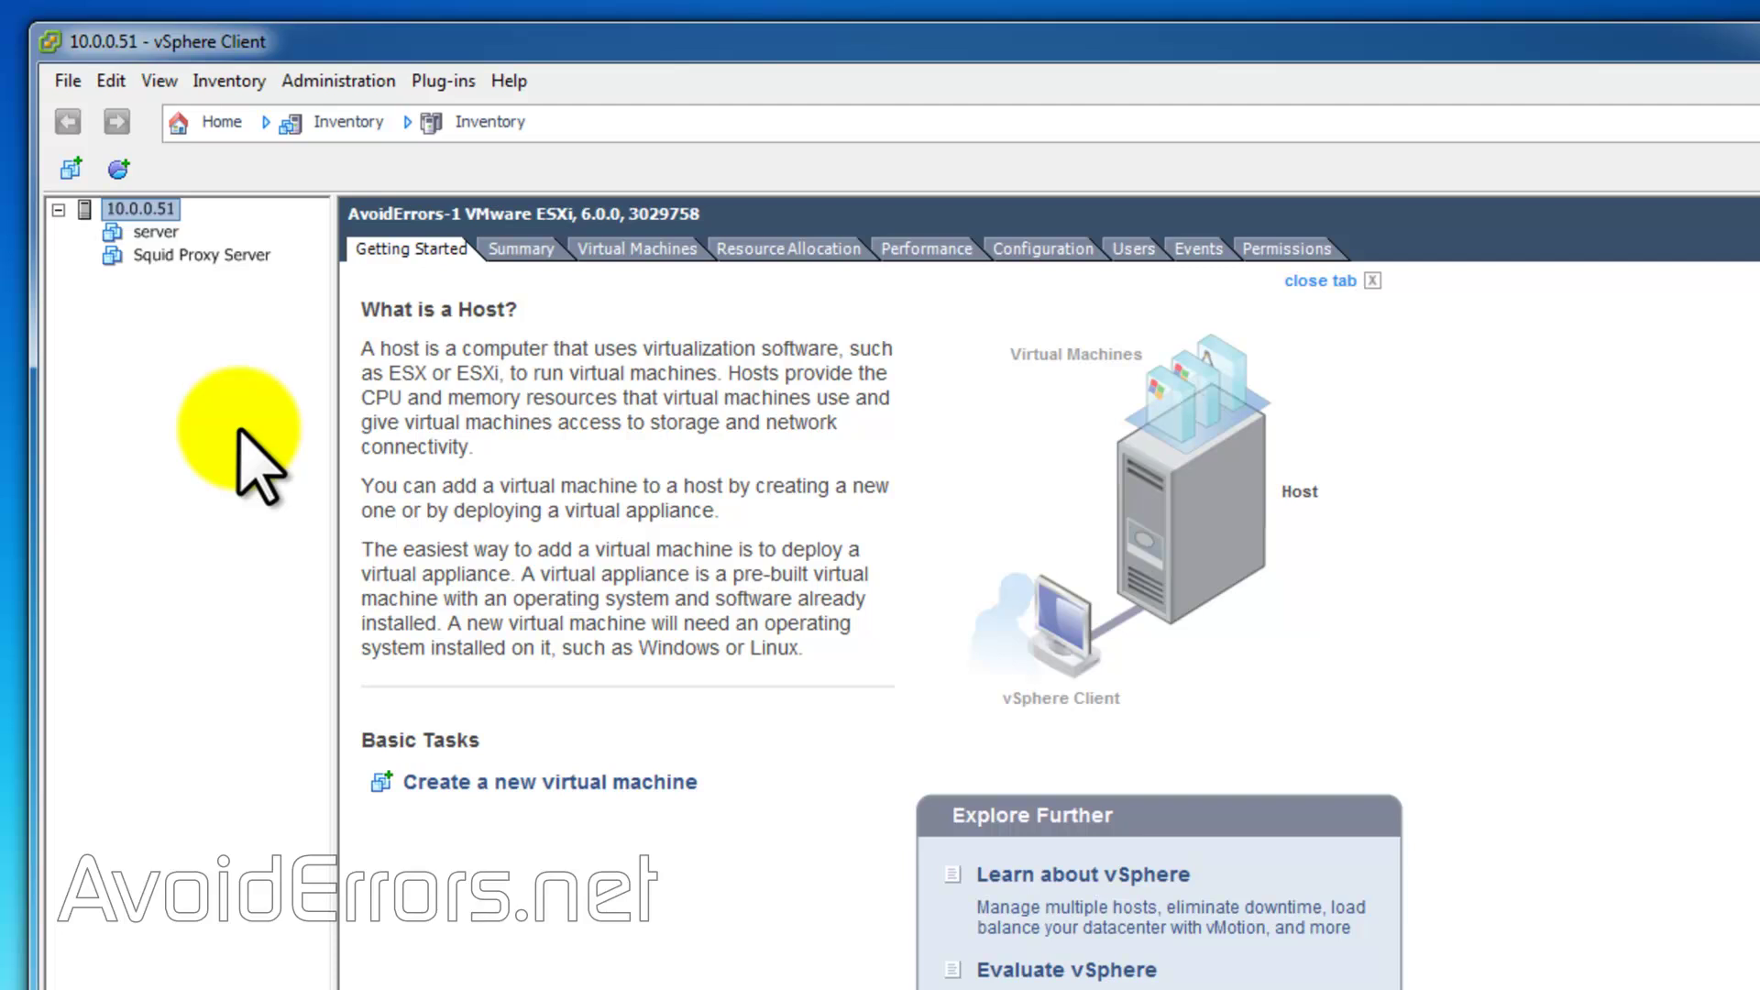
{"action": "left_click", "coordinate": [147, 231]}
{"action": "right_click", "coordinate": [151, 231]}
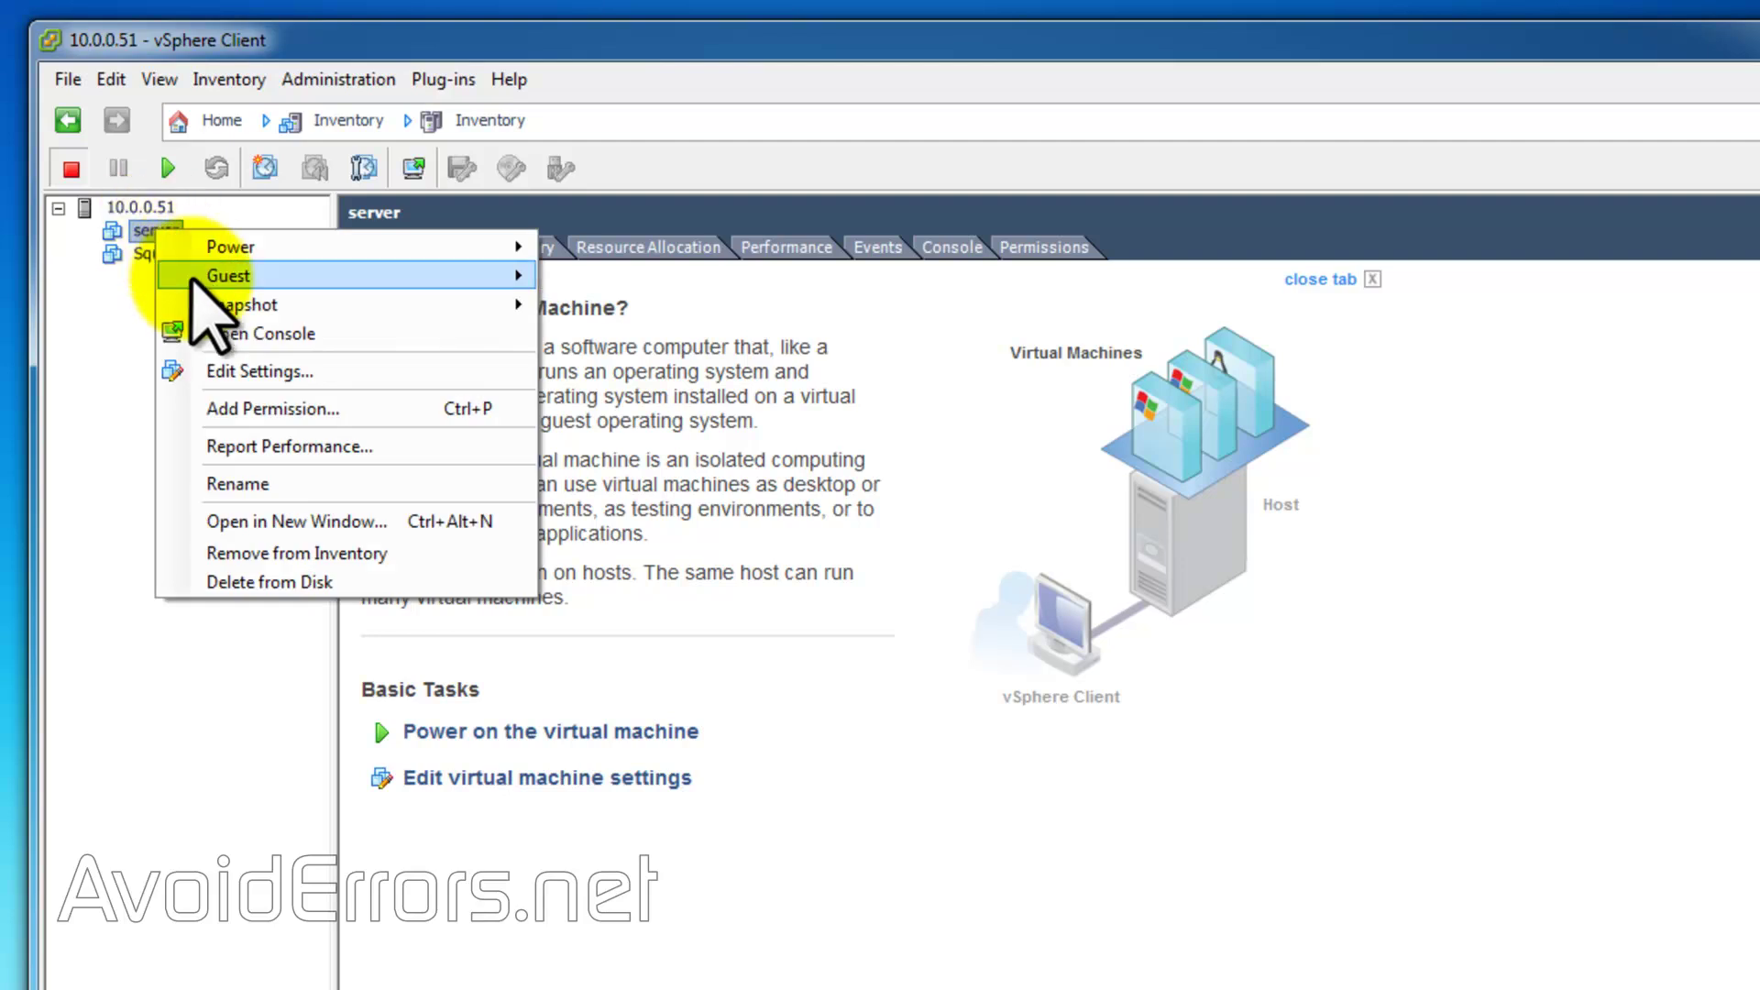
{"action": "left_click", "coordinate": [184, 368]}
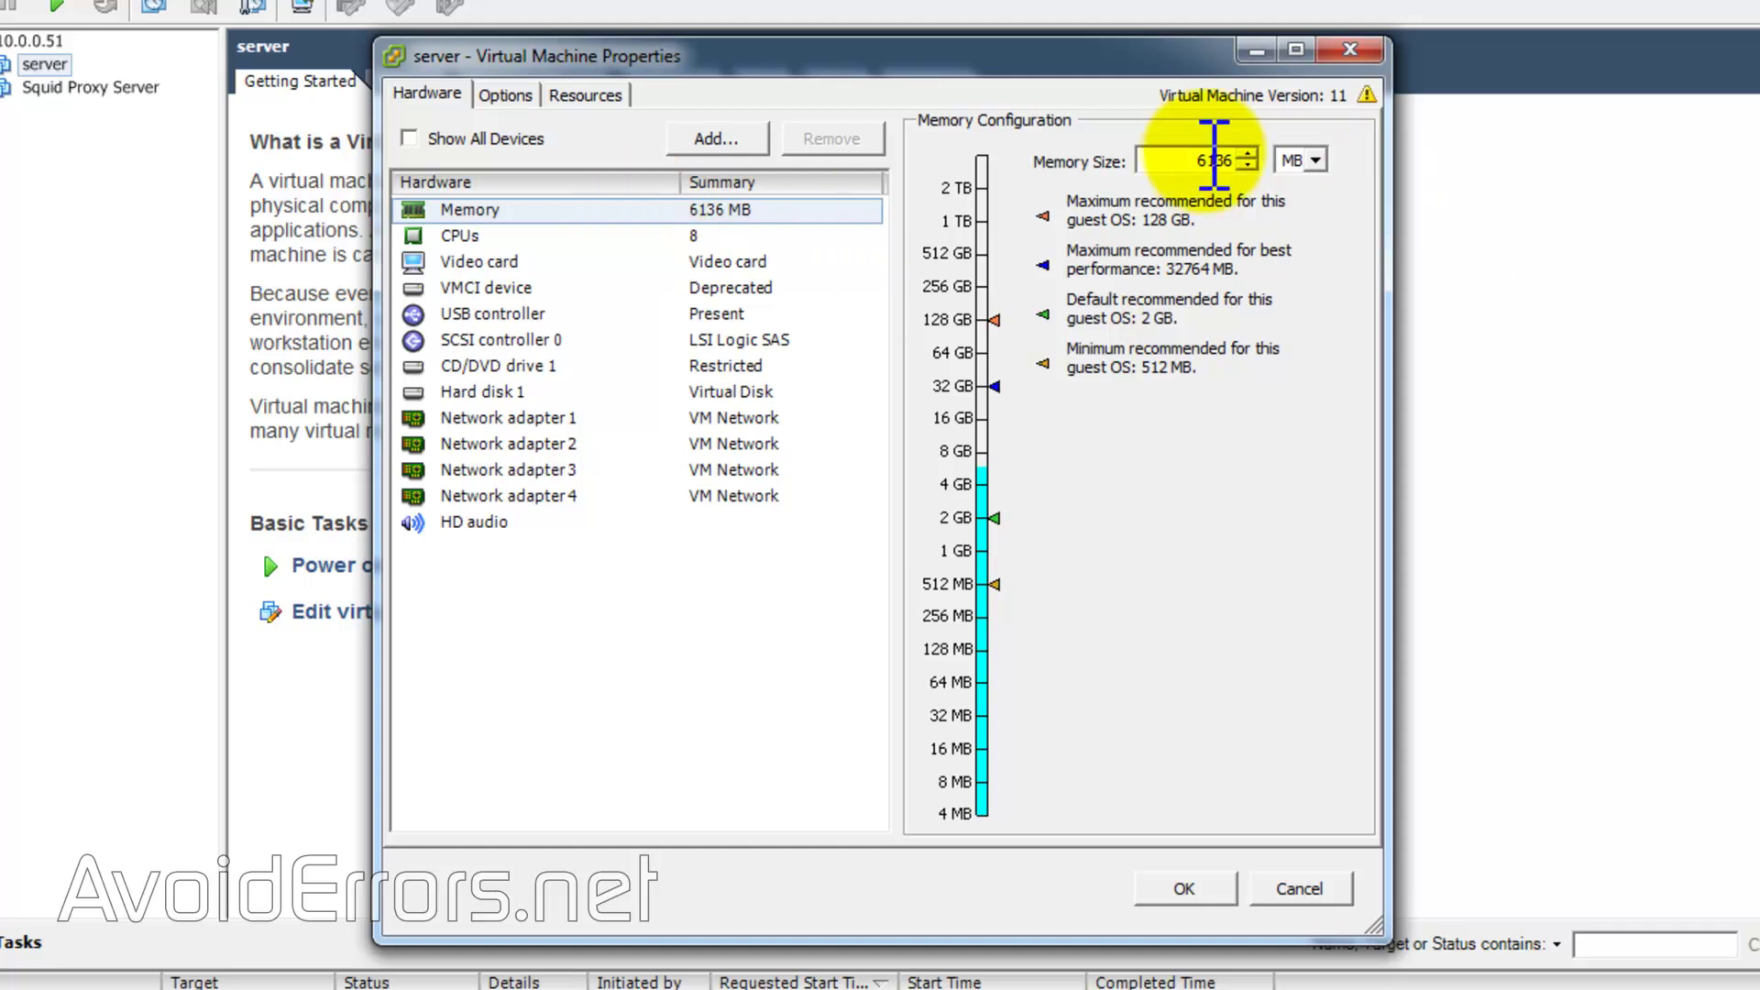
Step: Set memory to 2048 MB and CPUs to 1 socket with 4 cores per socket
{"action": "double_click", "coordinate": [1196, 160]}
{"action": "type", "text": "2048"}
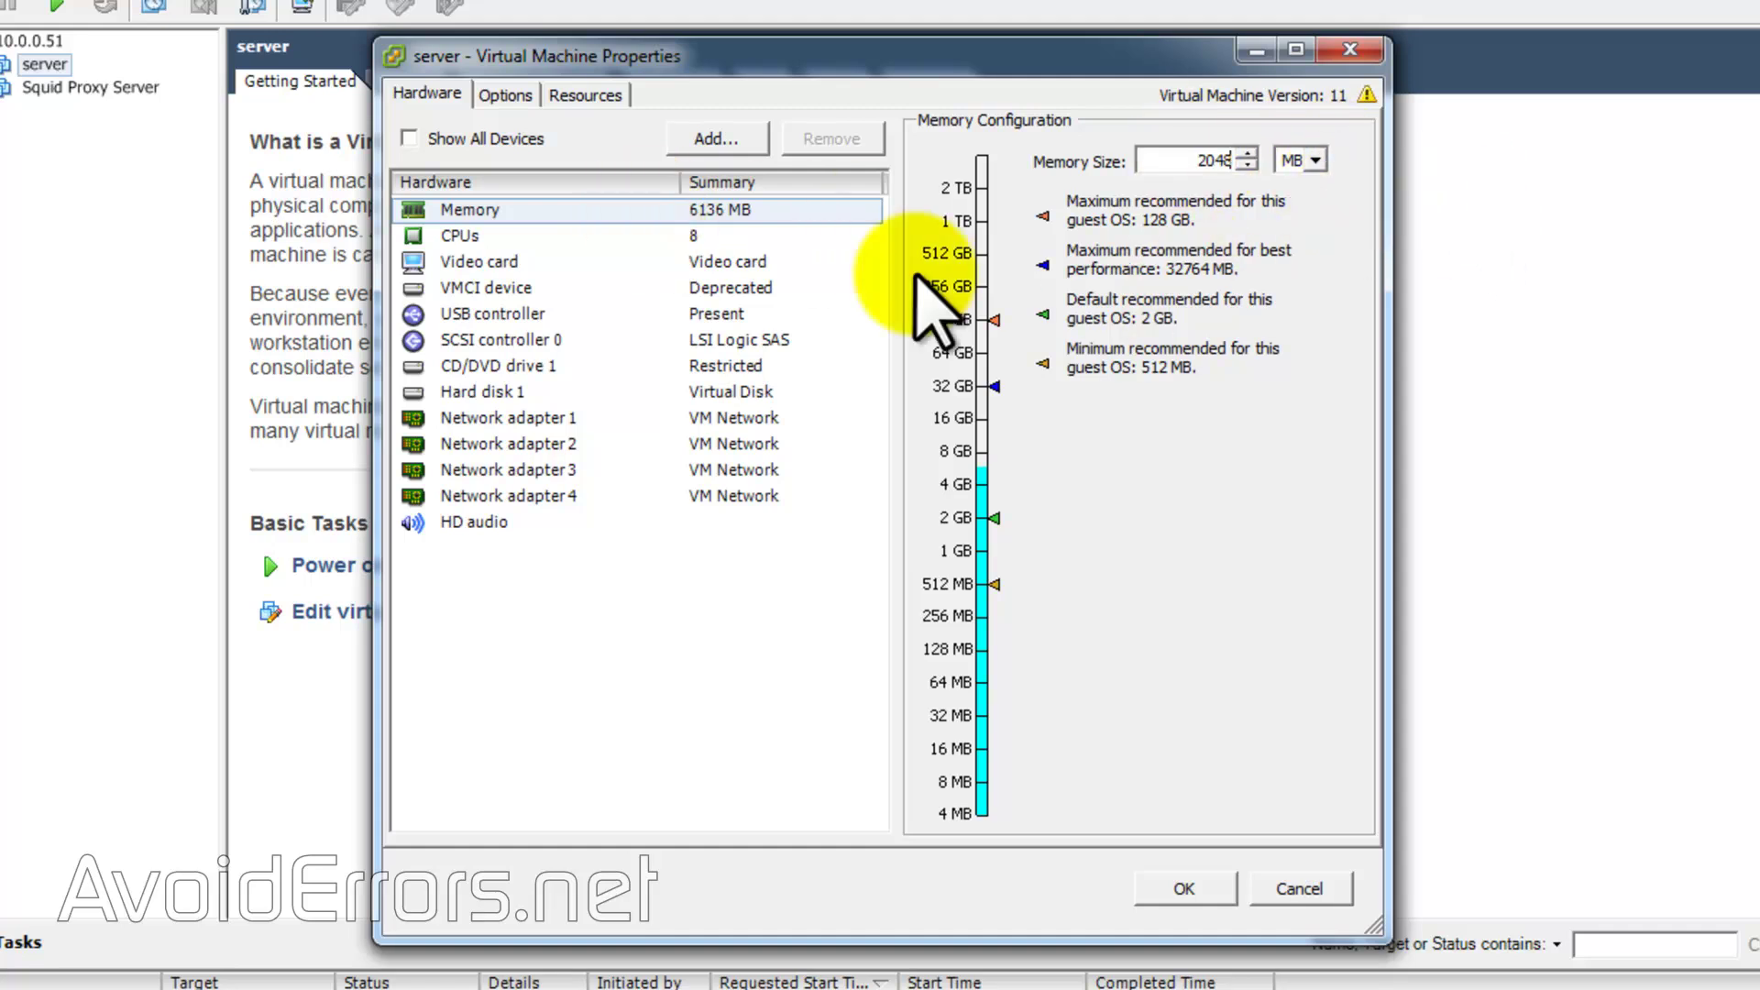
{"action": "left_click", "coordinate": [458, 236]}
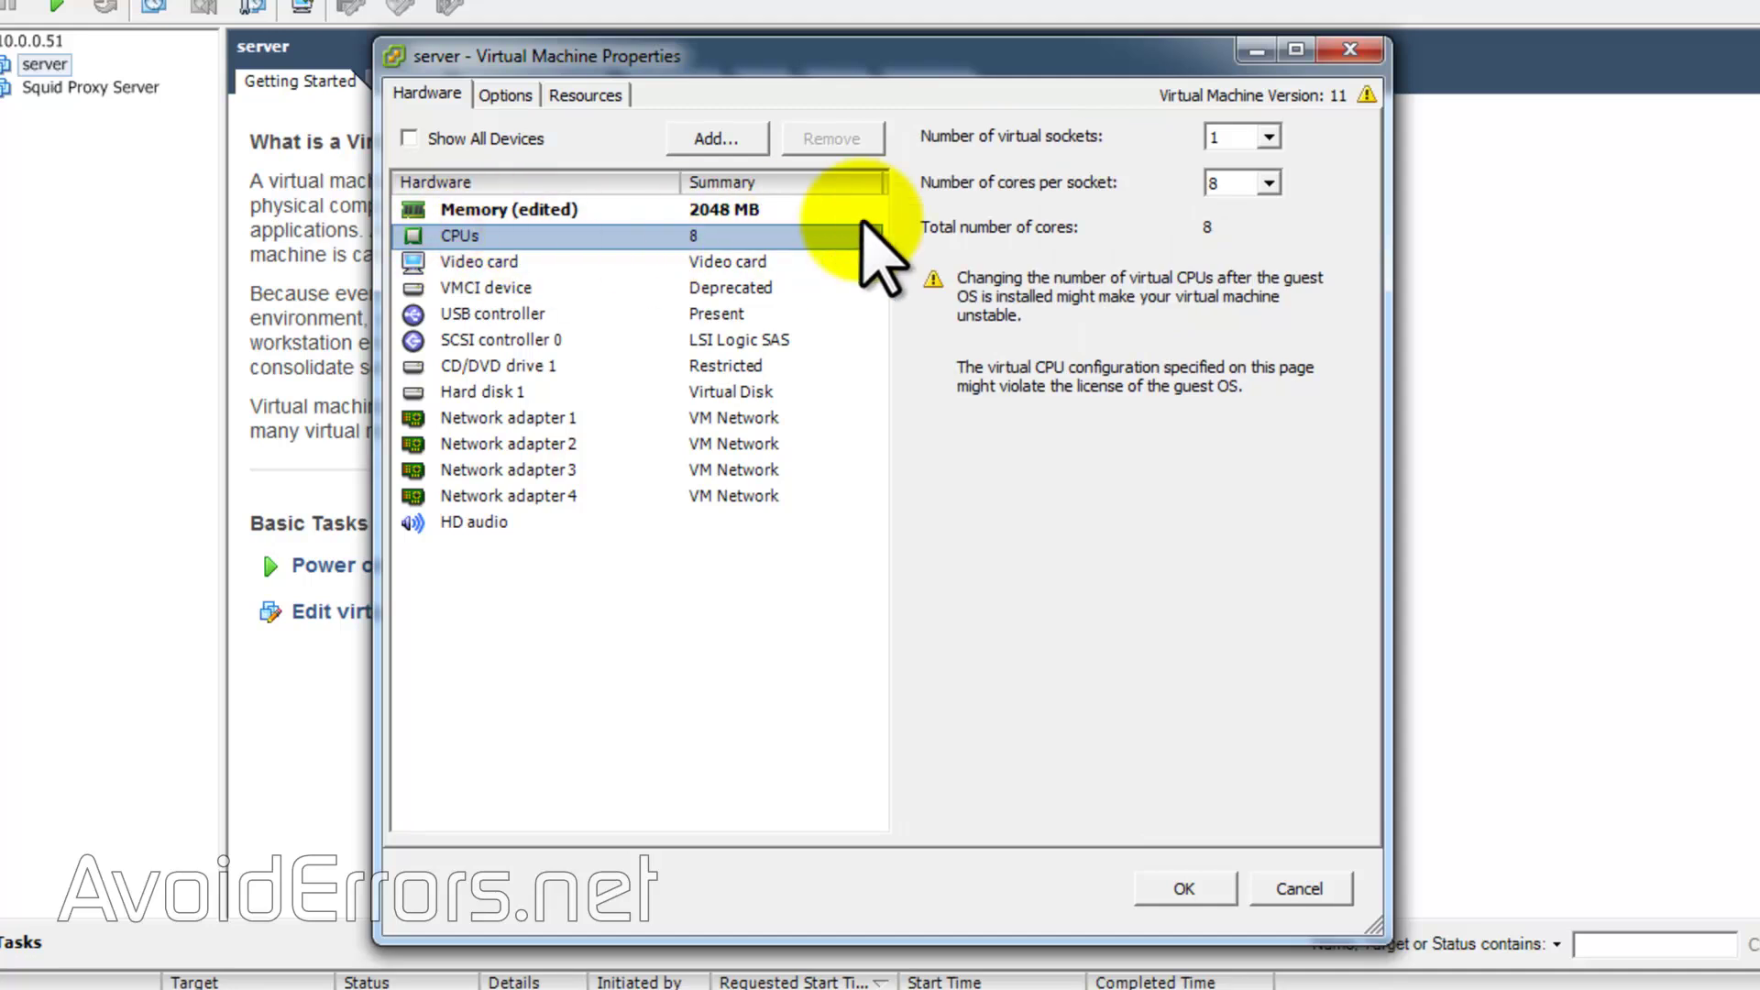
{"action": "left_click", "coordinate": [1268, 136]}
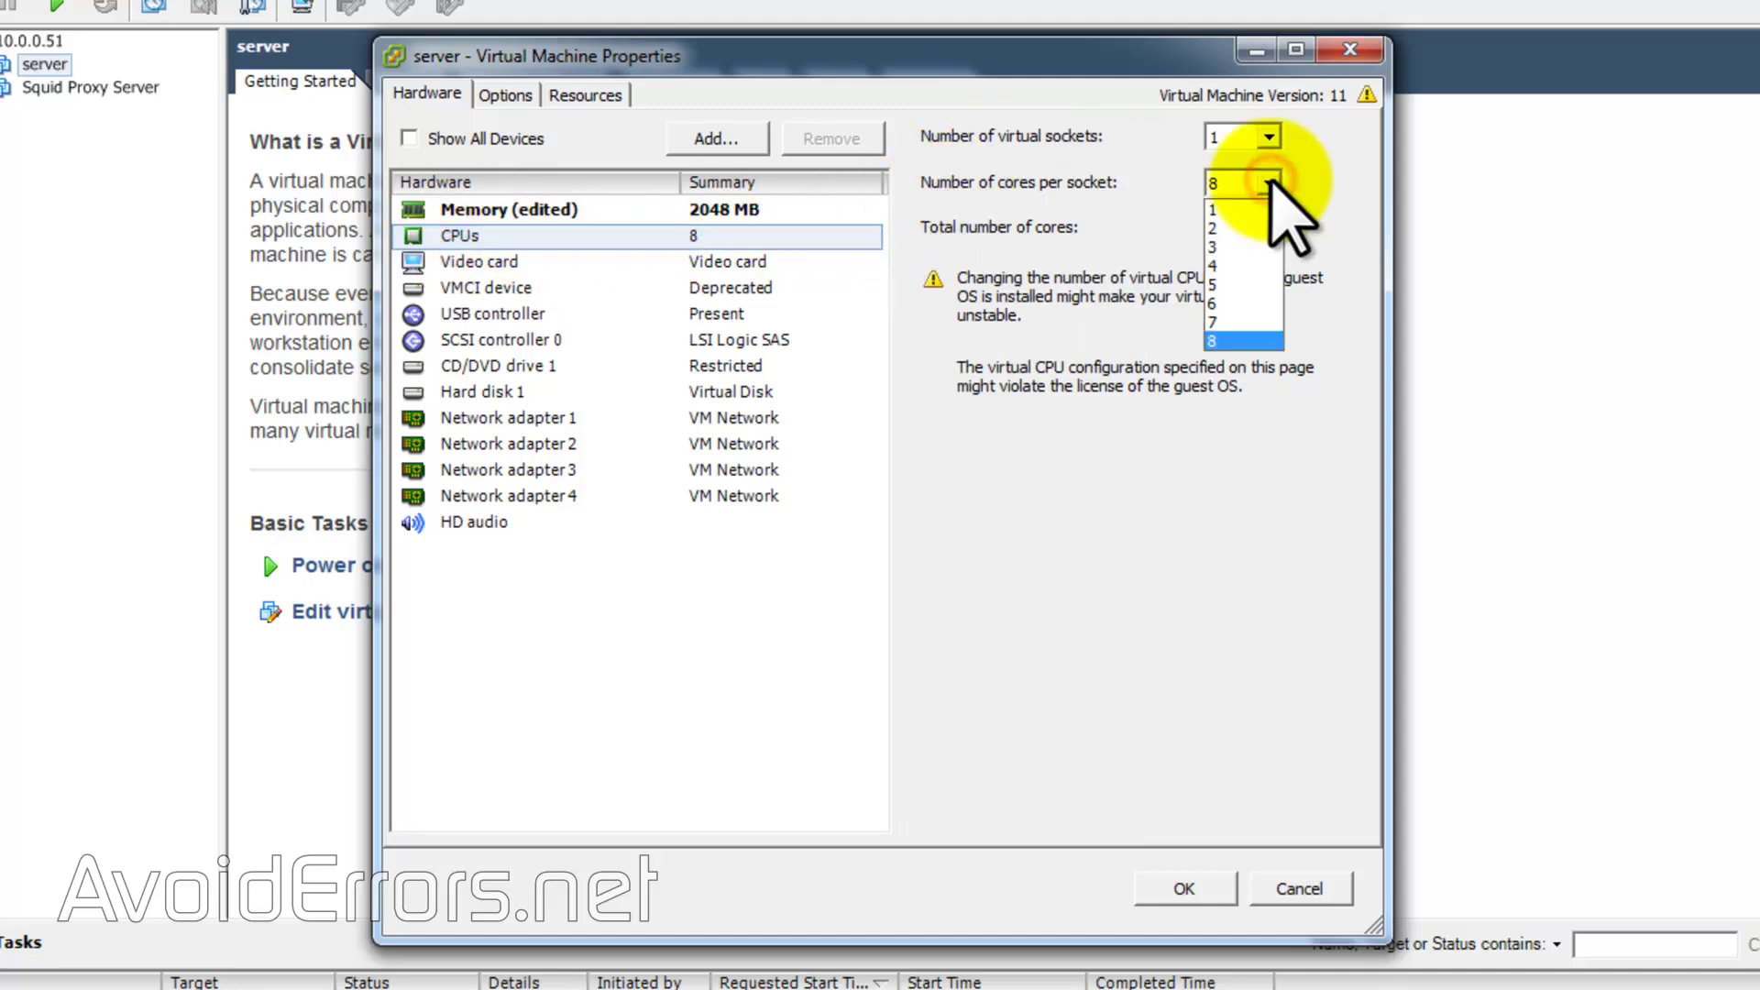
{"action": "left_click", "coordinate": [1268, 182]}
{"action": "left_click", "coordinate": [1230, 265]}
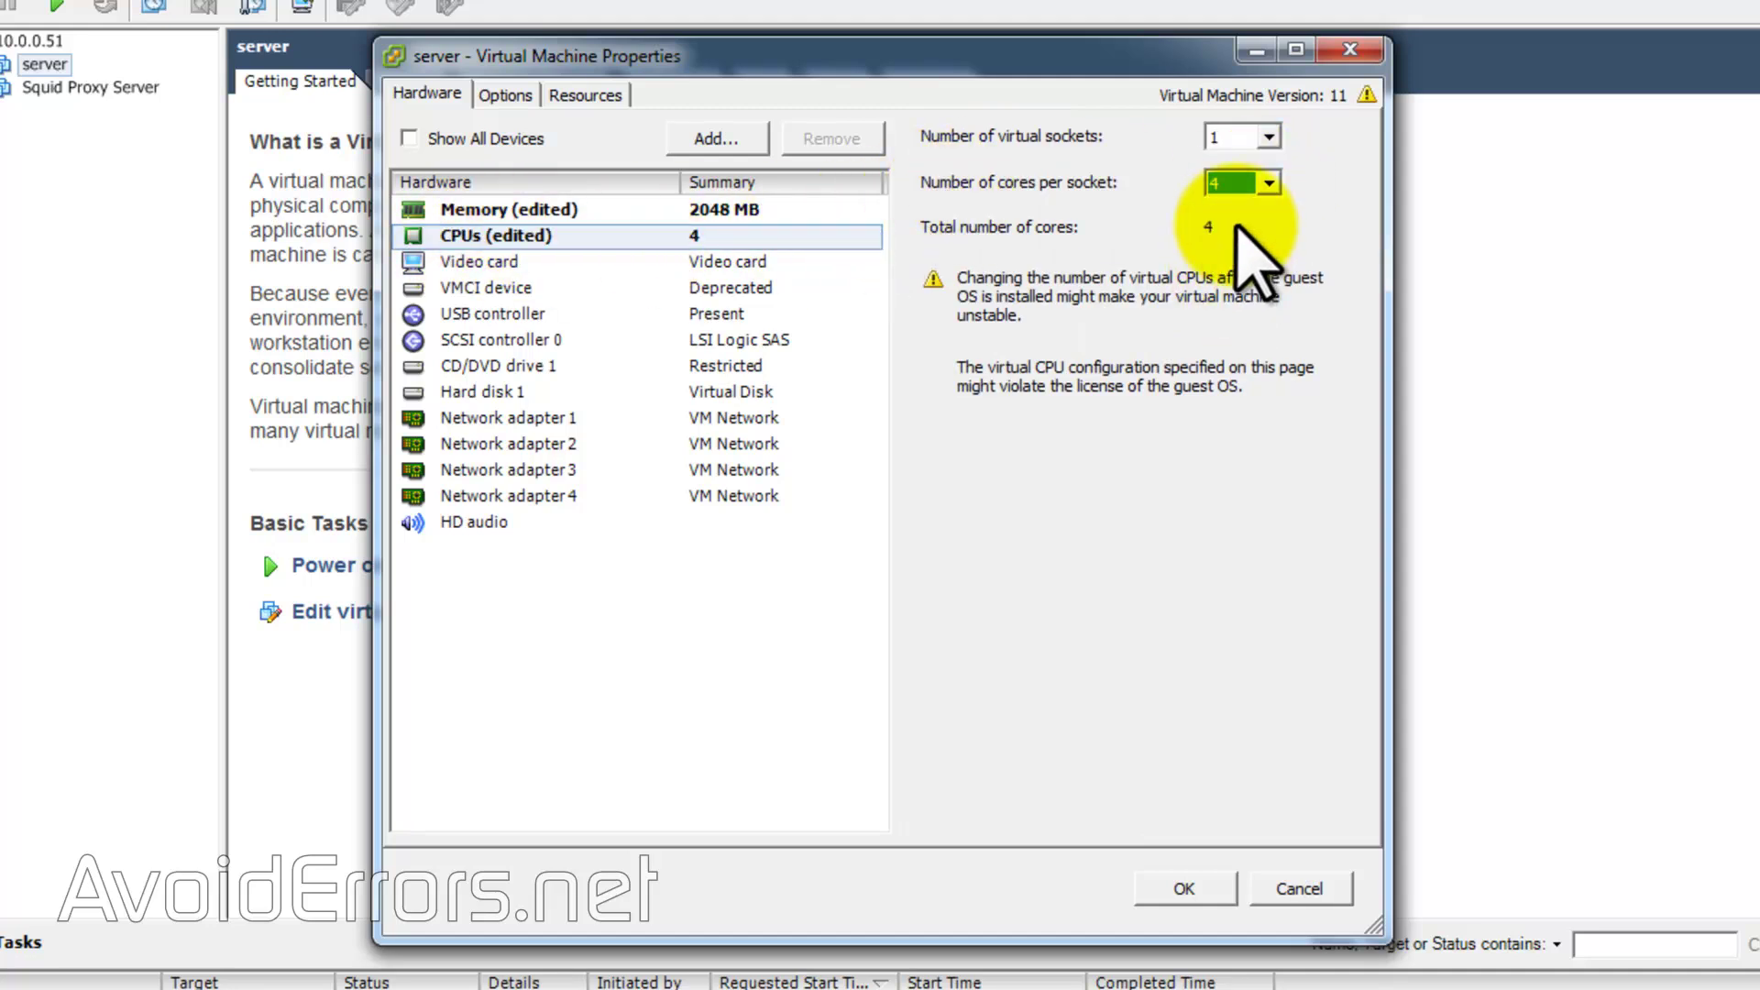
Step: Remove network adapters 4, 3 and 2 from the server VM's hardware
{"action": "left_click", "coordinate": [714, 263]}
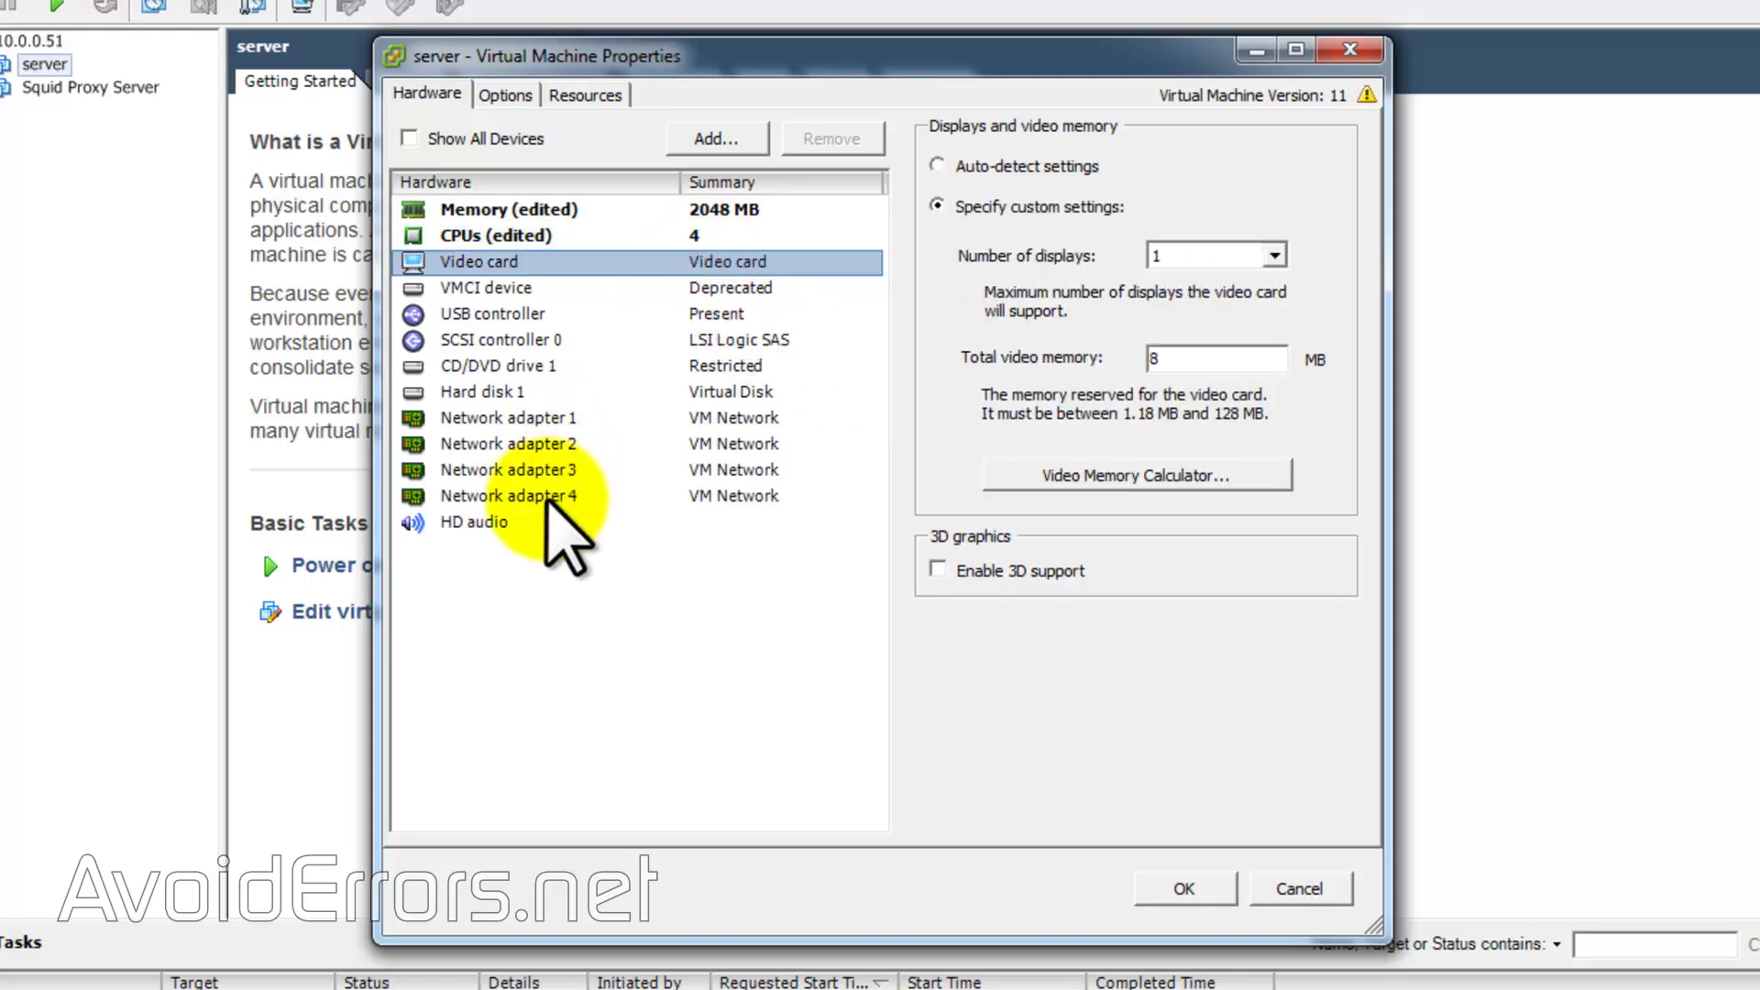
{"action": "left_click", "coordinate": [547, 498]}
{"action": "left_click", "coordinate": [537, 472]}
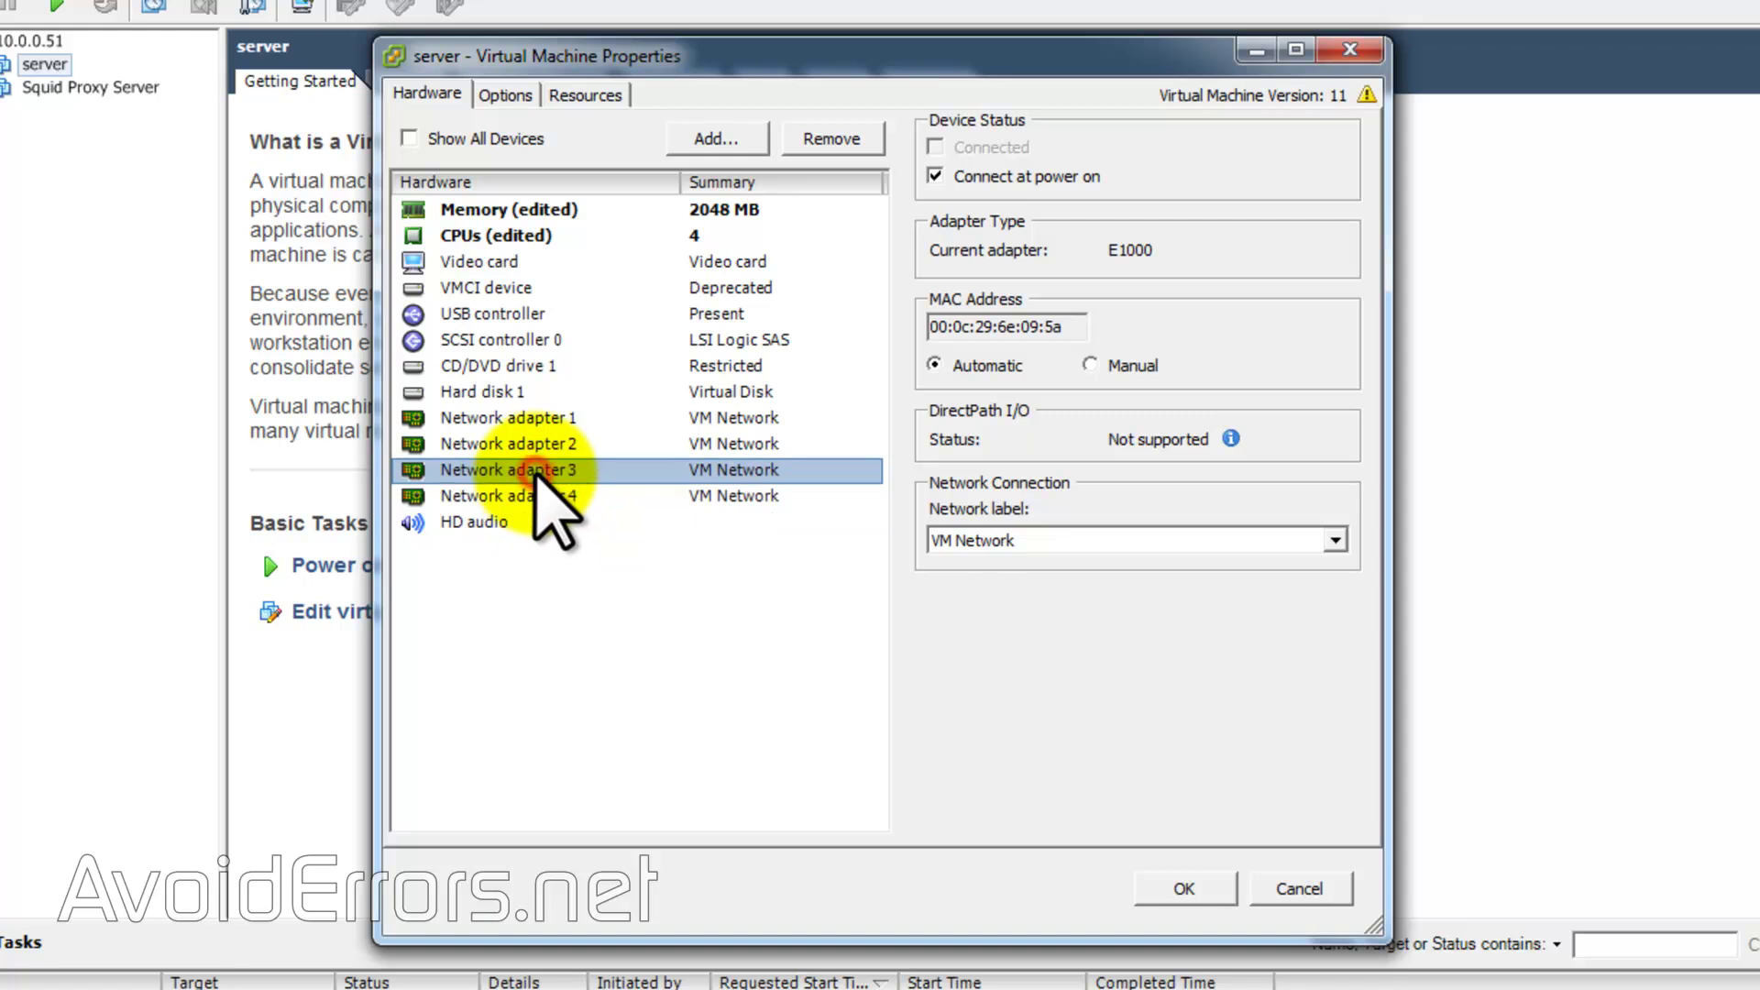
{"action": "left_click", "coordinate": [548, 498]}
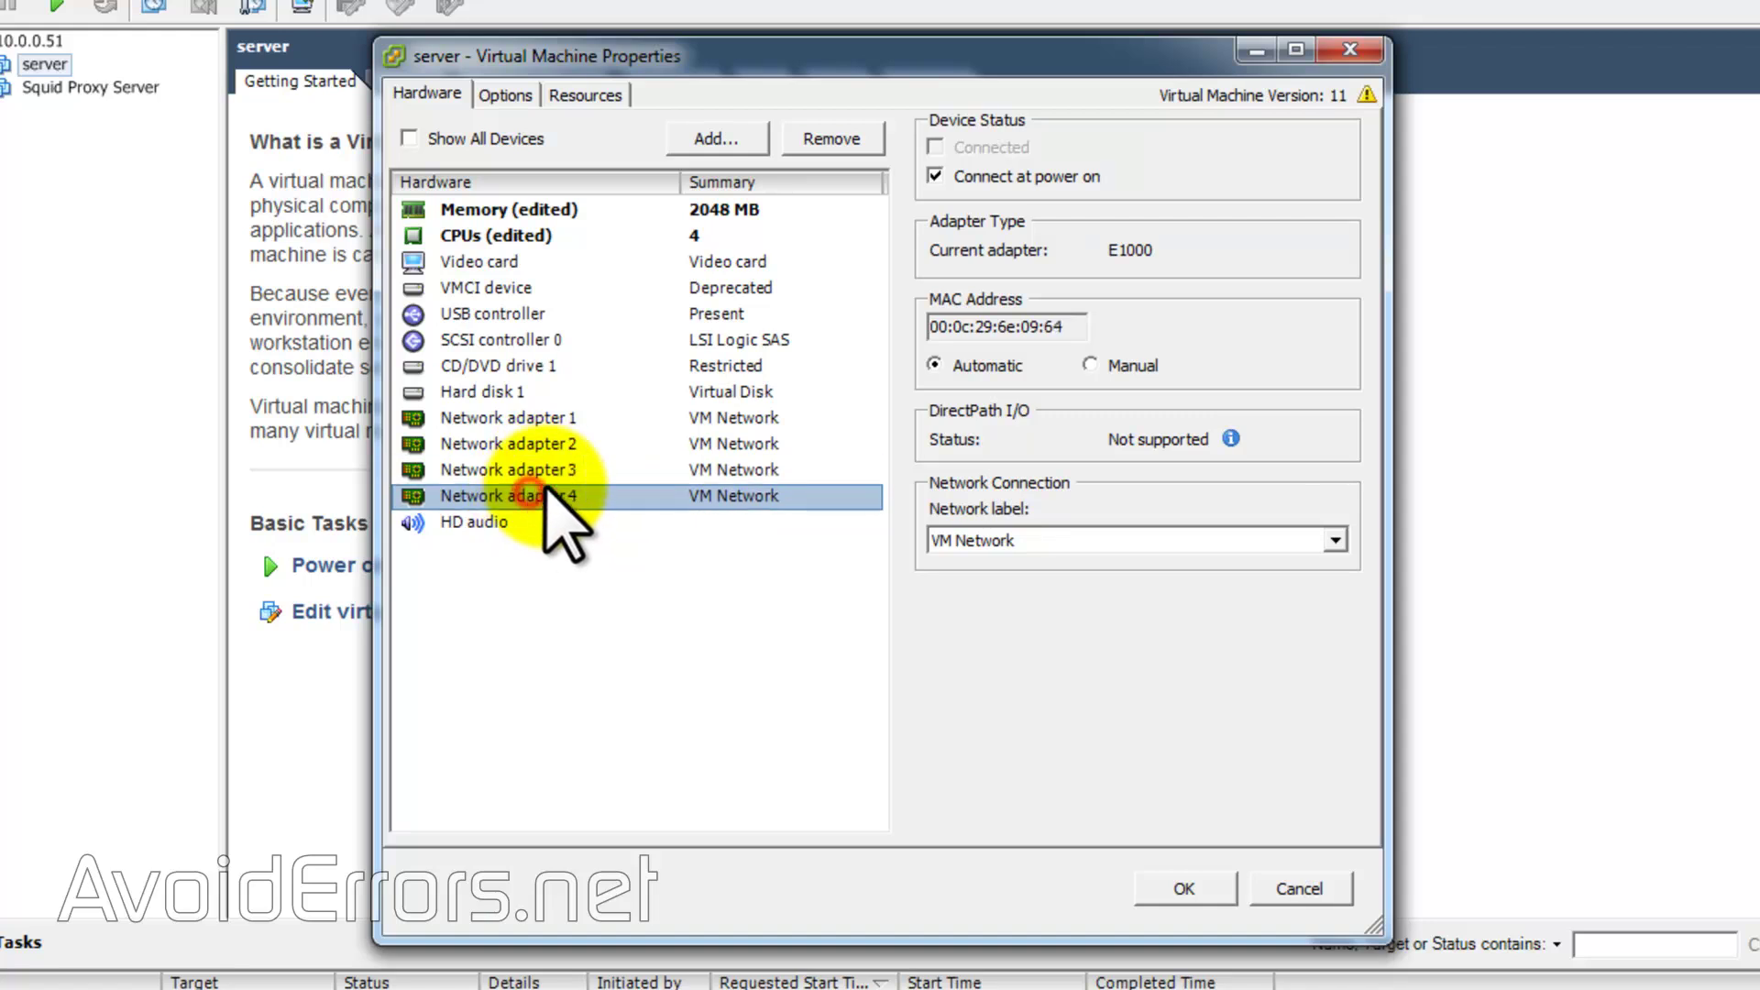
{"action": "left_click", "coordinate": [828, 139]}
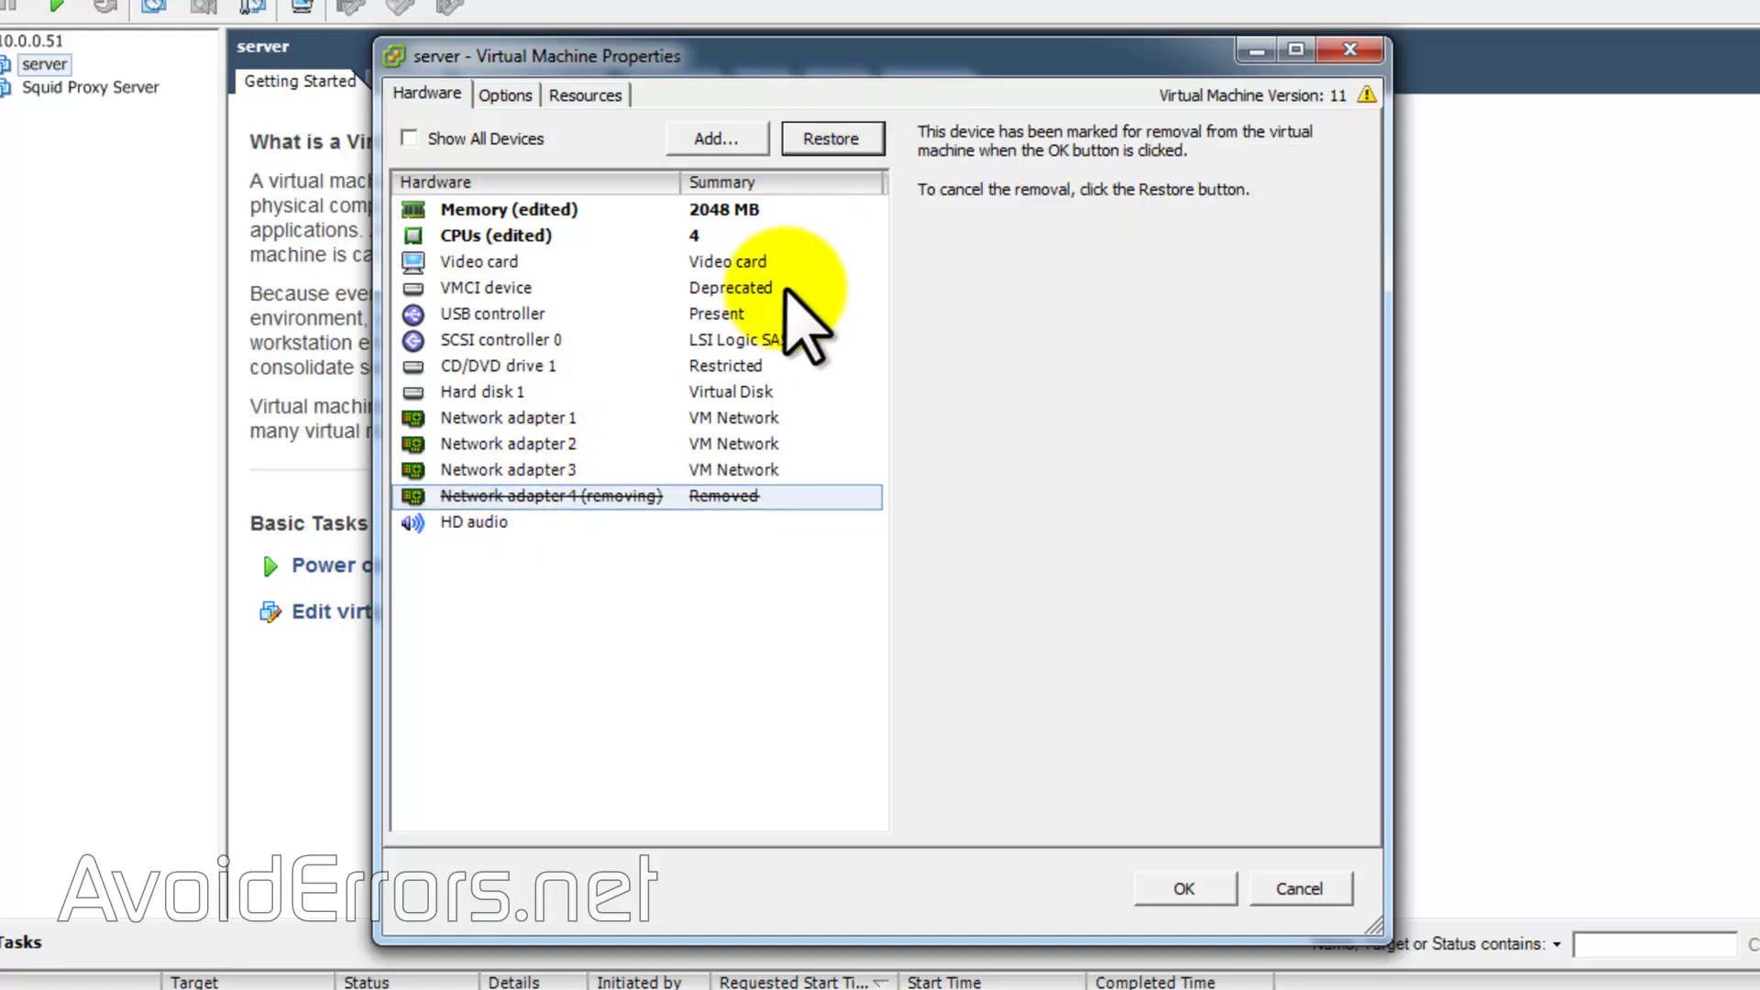
{"action": "left_click", "coordinate": [553, 471]}
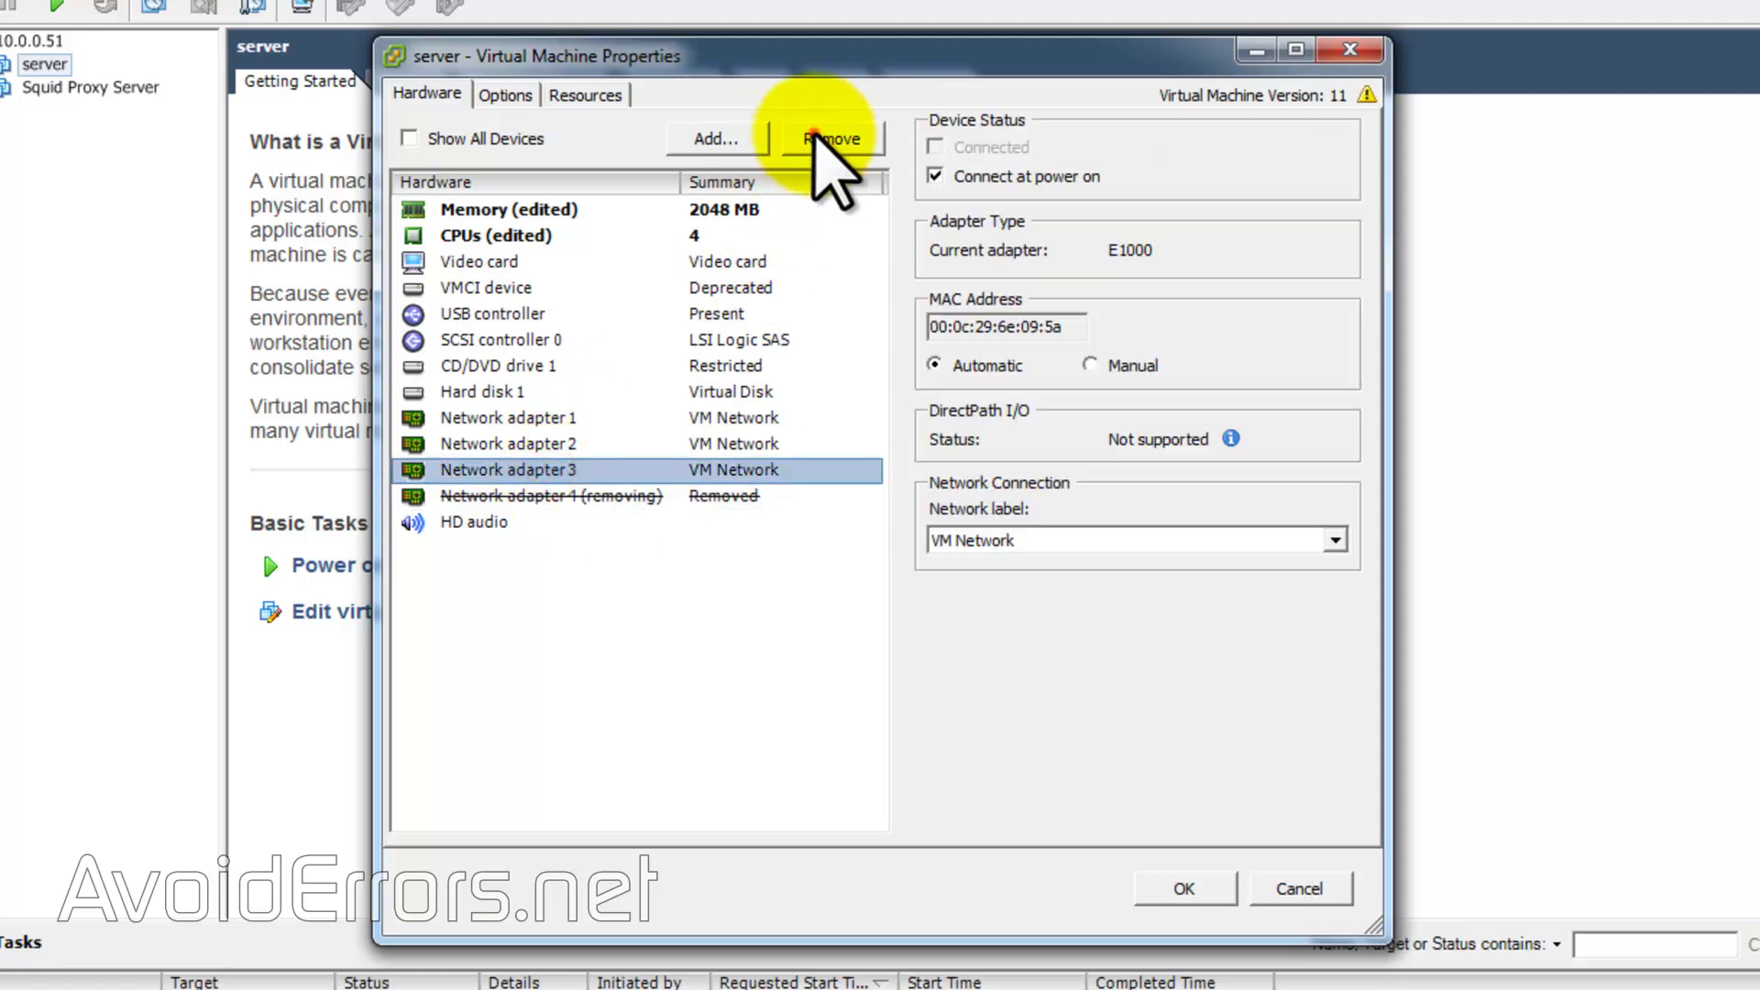
{"action": "left_click", "coordinate": [825, 138]}
{"action": "left_click", "coordinate": [547, 444]}
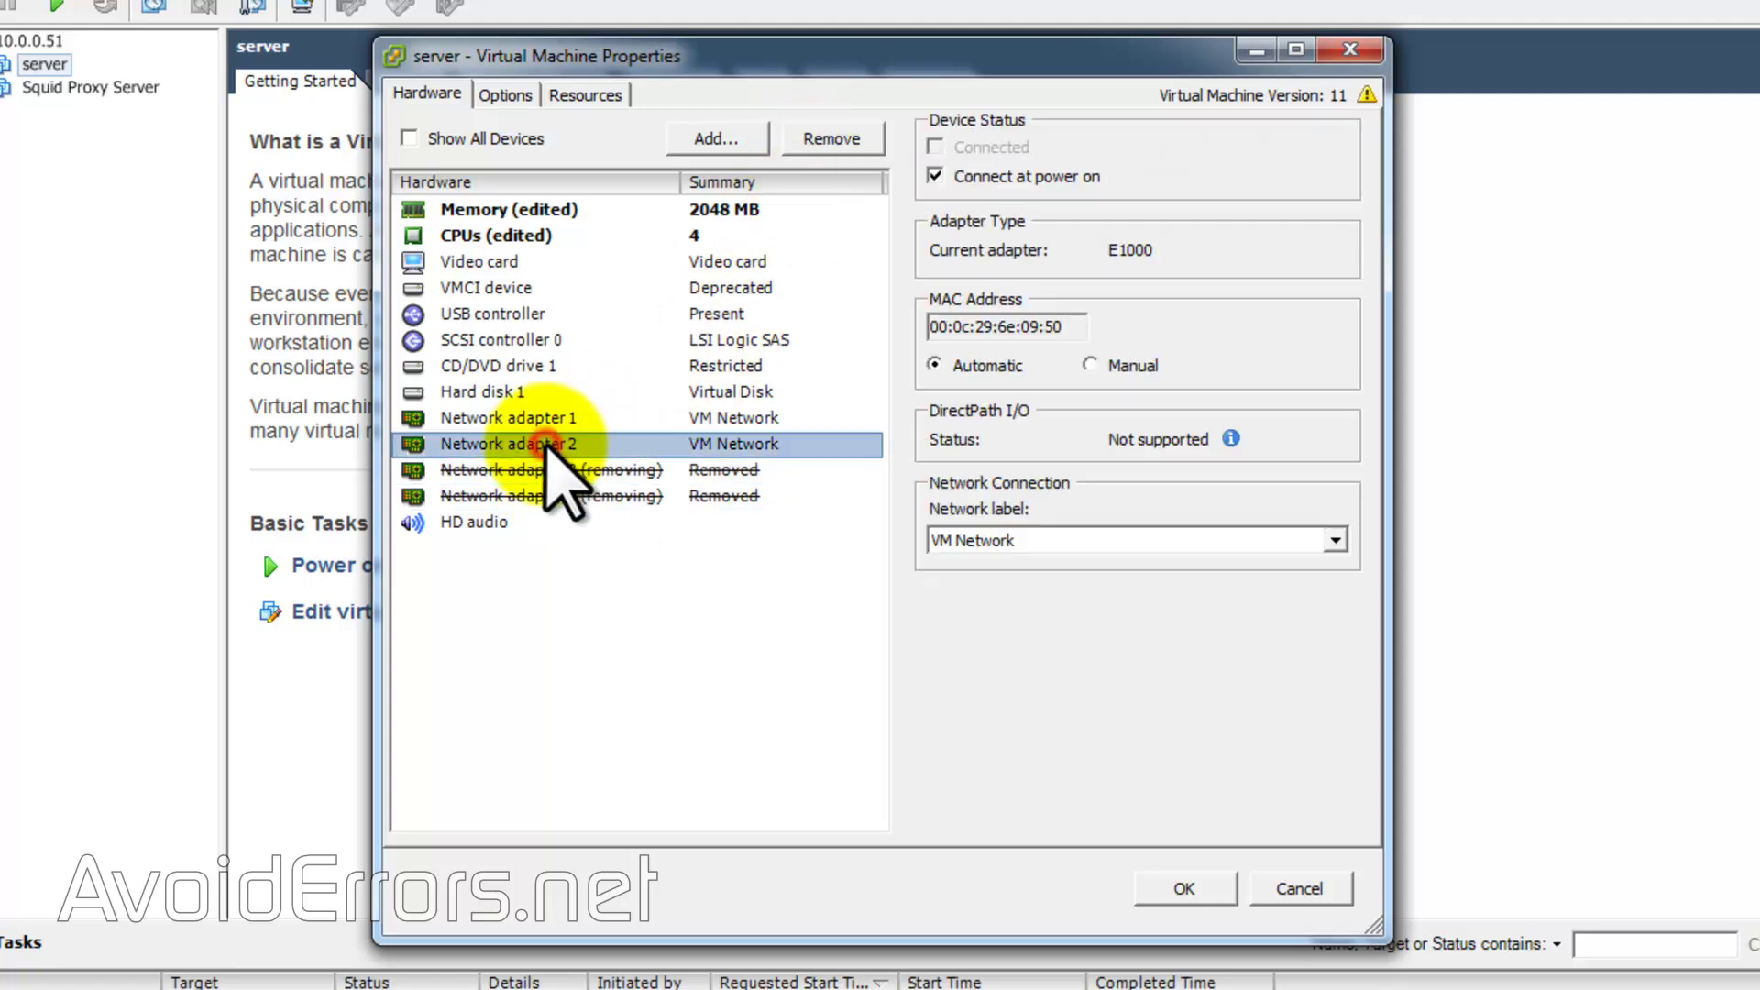
{"action": "left_click", "coordinate": [827, 140]}
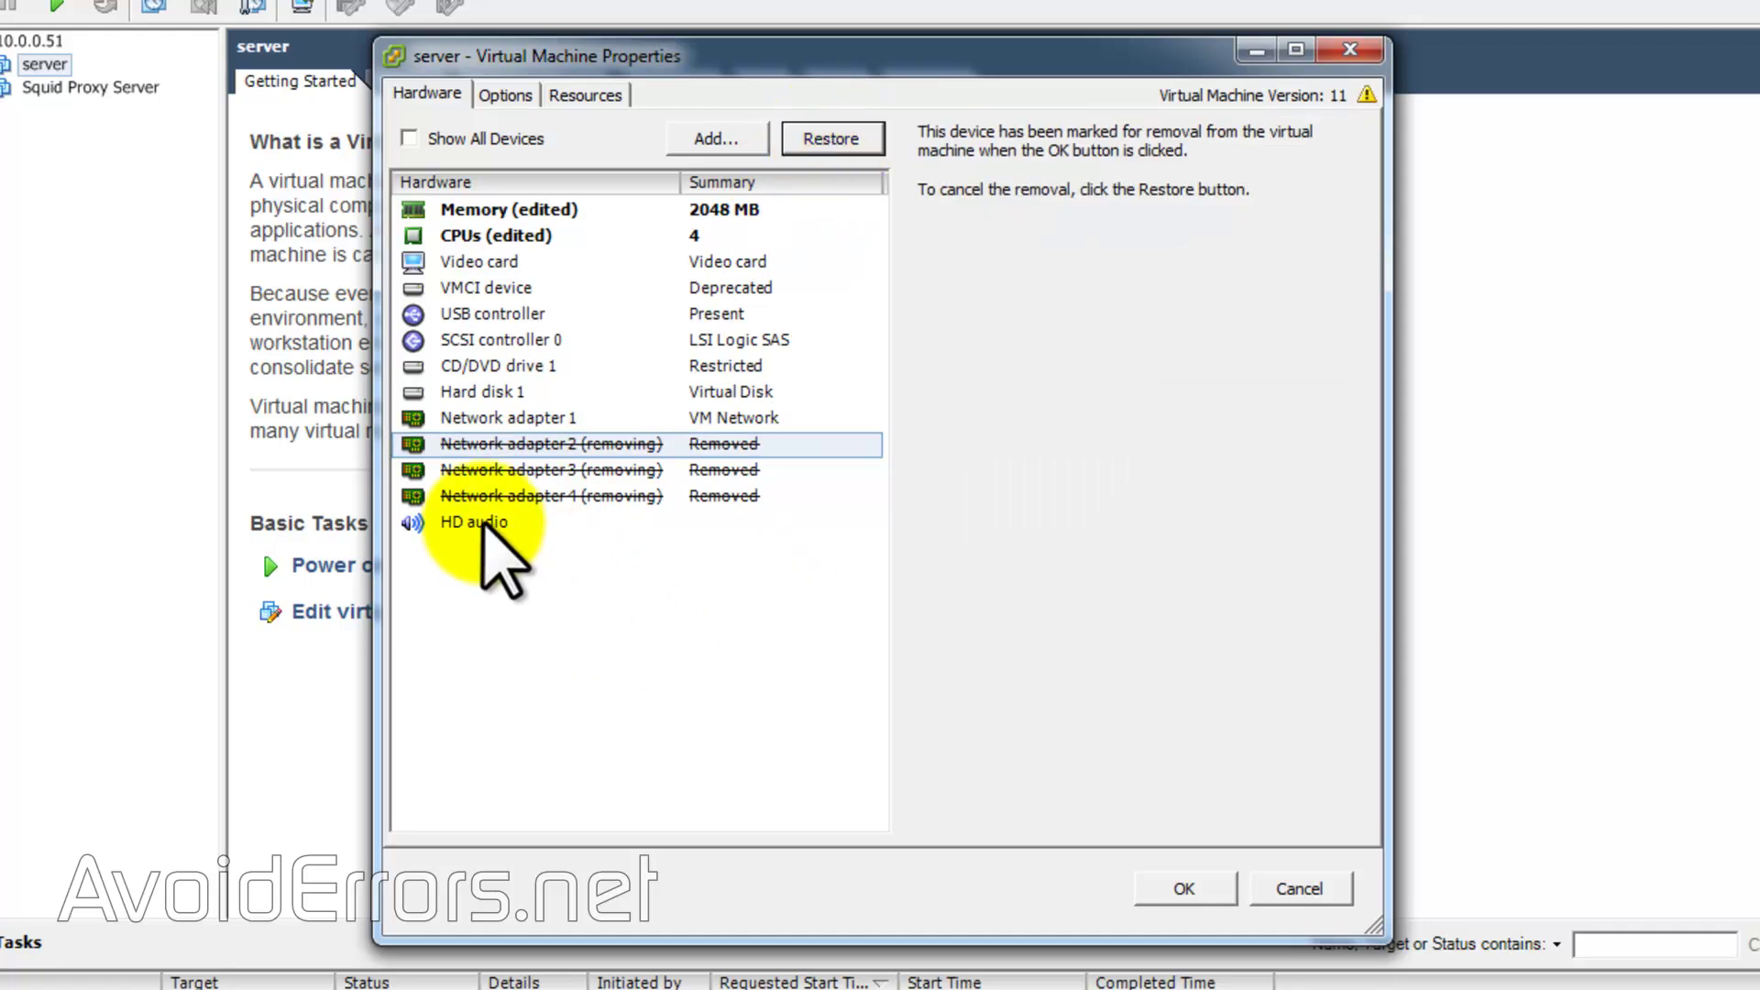
Step: Remove the HD audio device and apply the hardware changes
{"action": "left_click", "coordinate": [480, 524]}
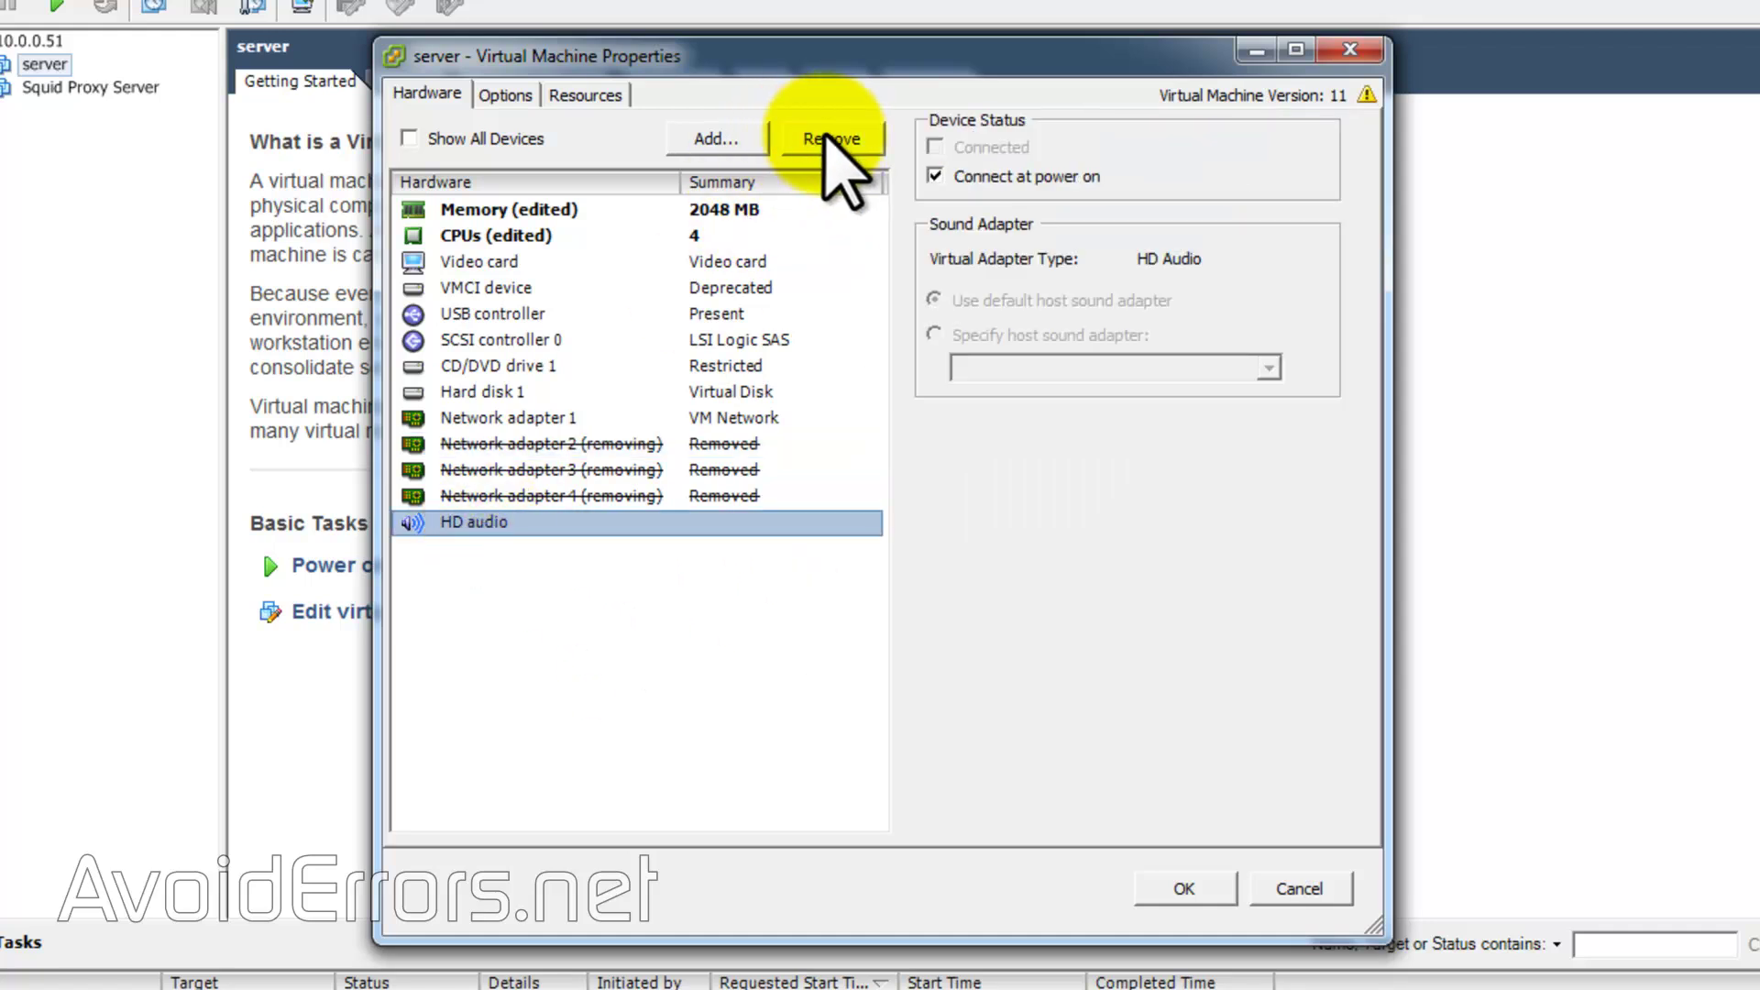
{"action": "left_click", "coordinate": [832, 139]}
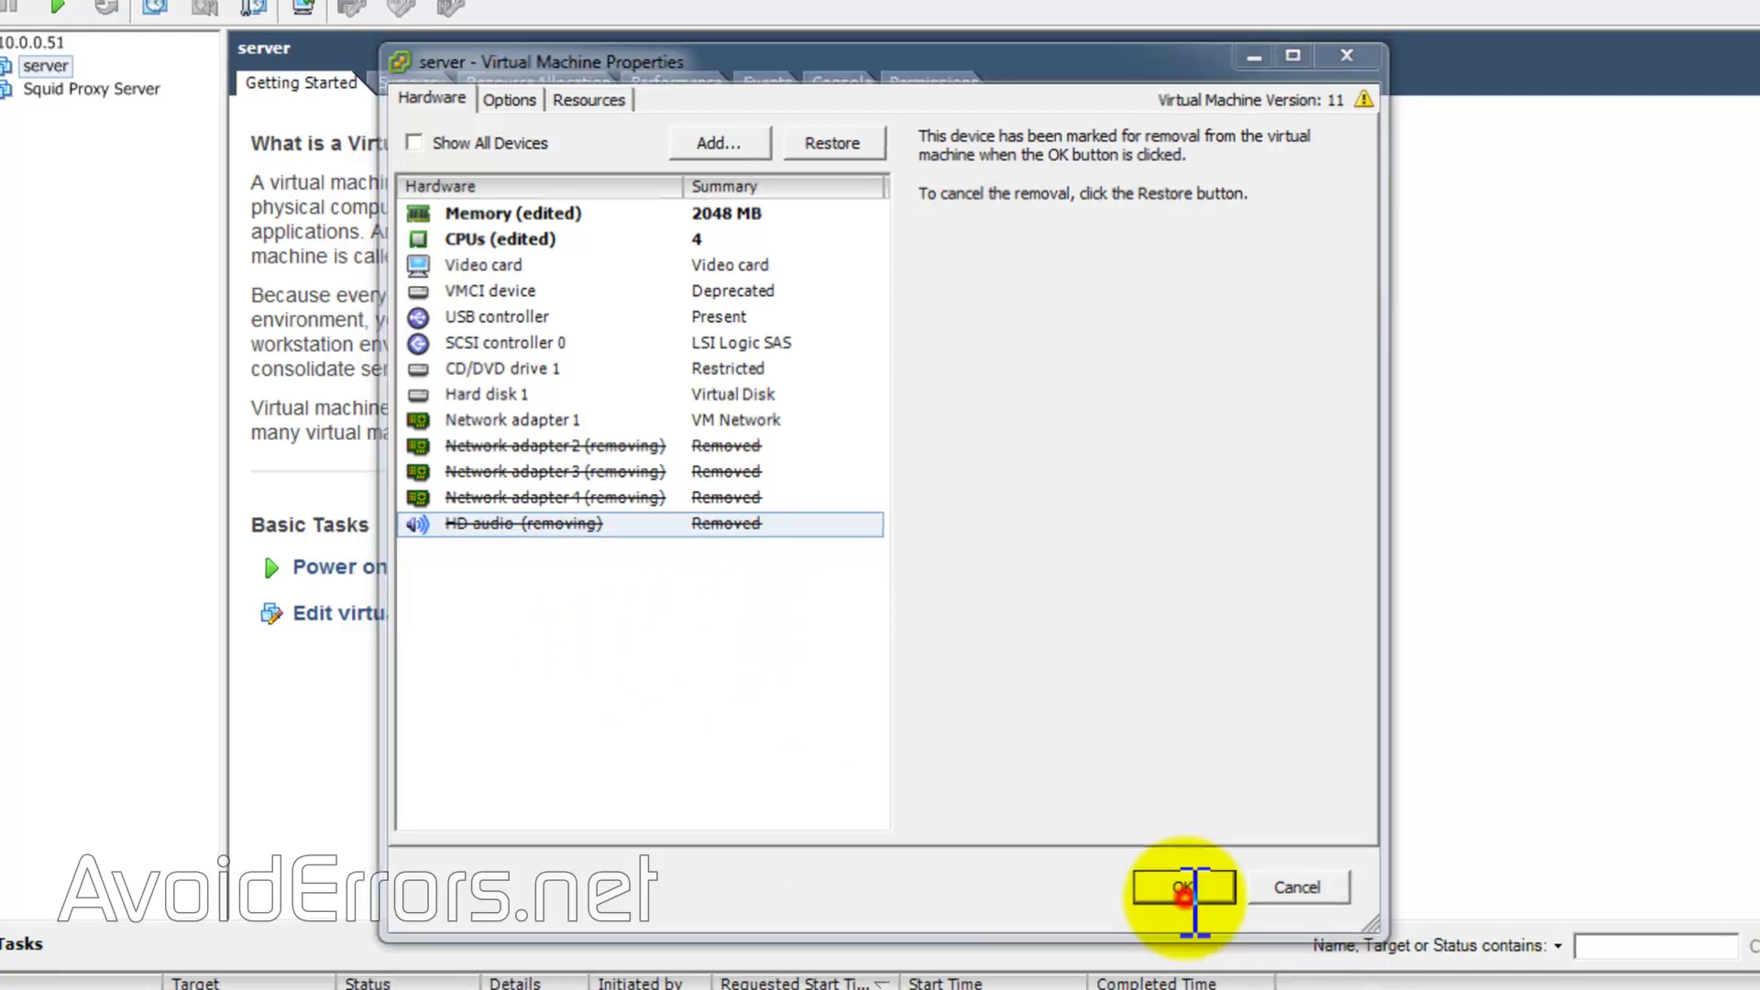
{"action": "left_click", "coordinate": [1185, 889]}
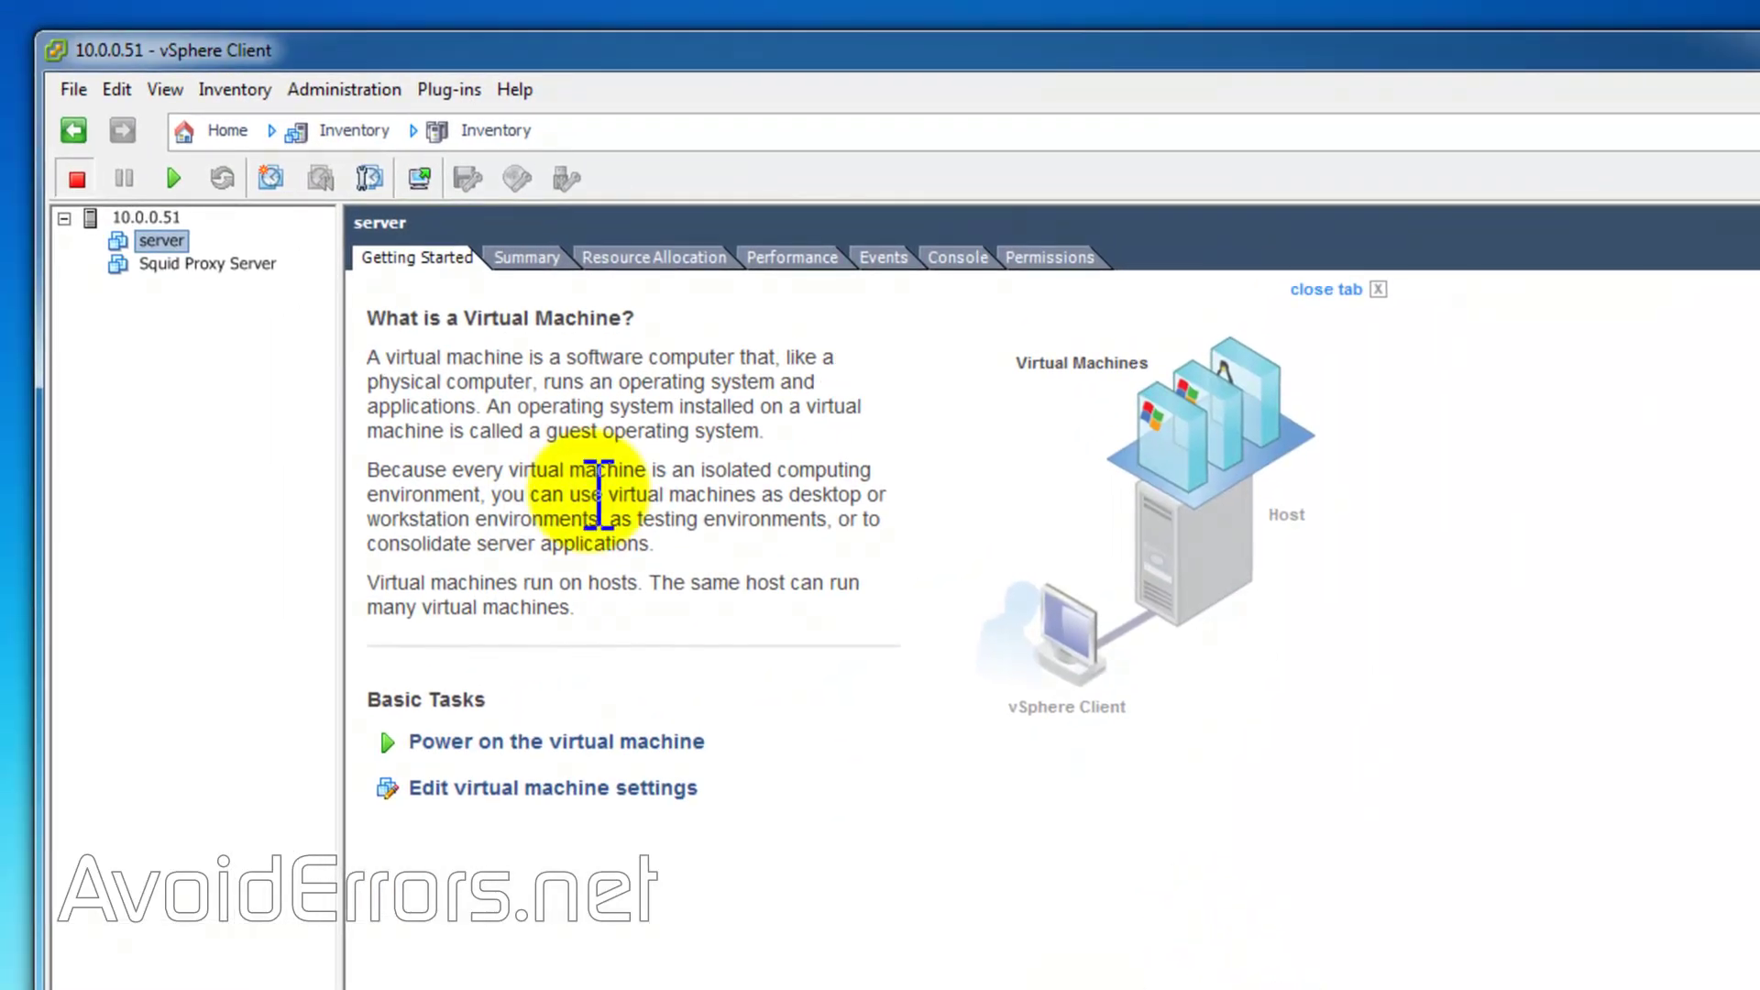
Step: Reopen the server VM's settings to verify the changes, then close them unchanged
{"action": "right_click", "coordinate": [162, 241]}
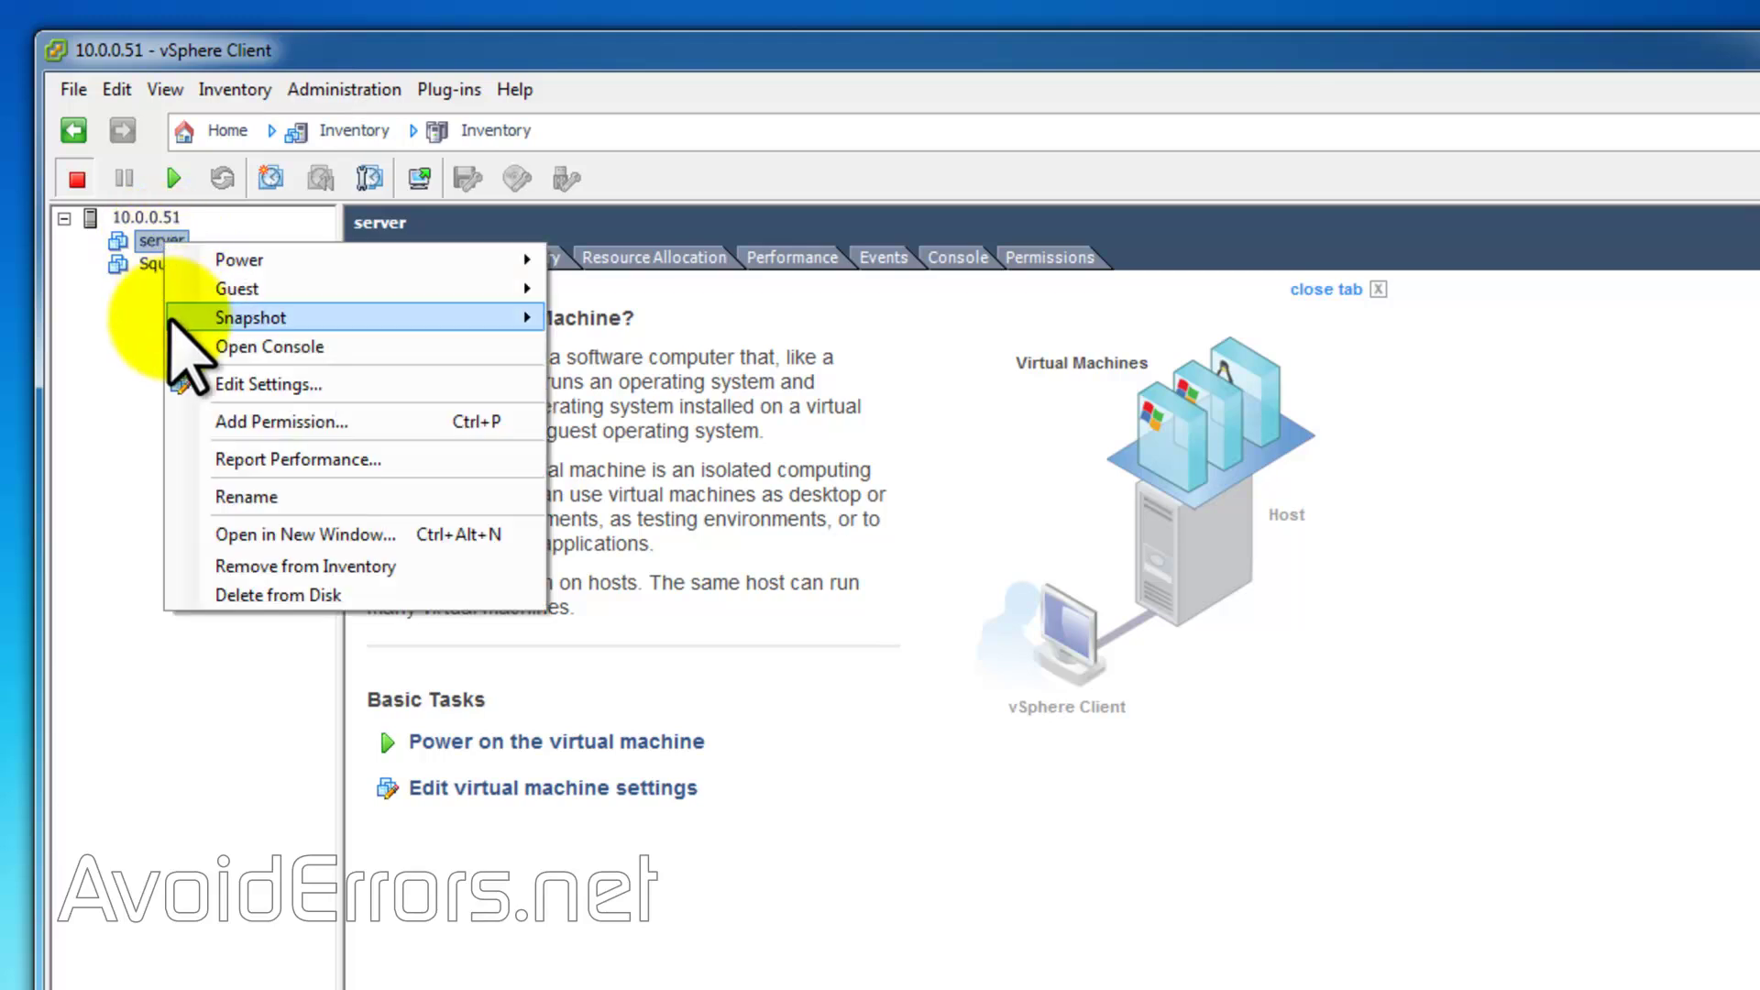
{"action": "left_click", "coordinate": [188, 383]}
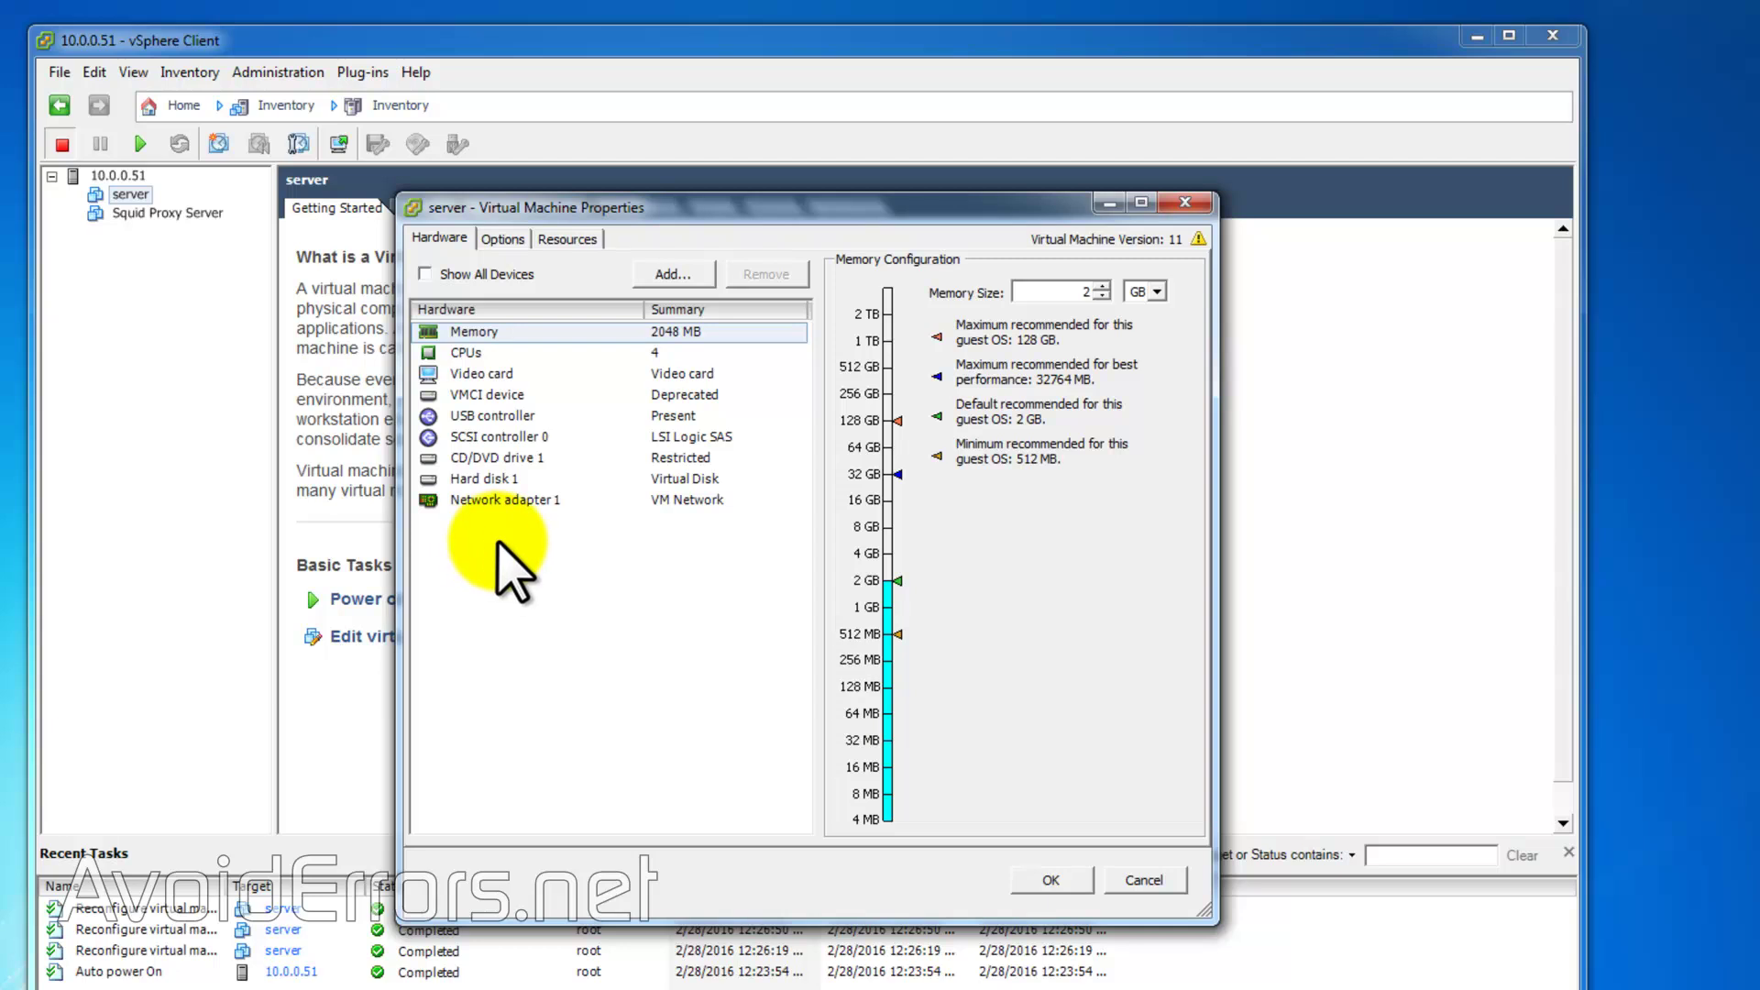
{"action": "left_click", "coordinate": [1186, 201]}
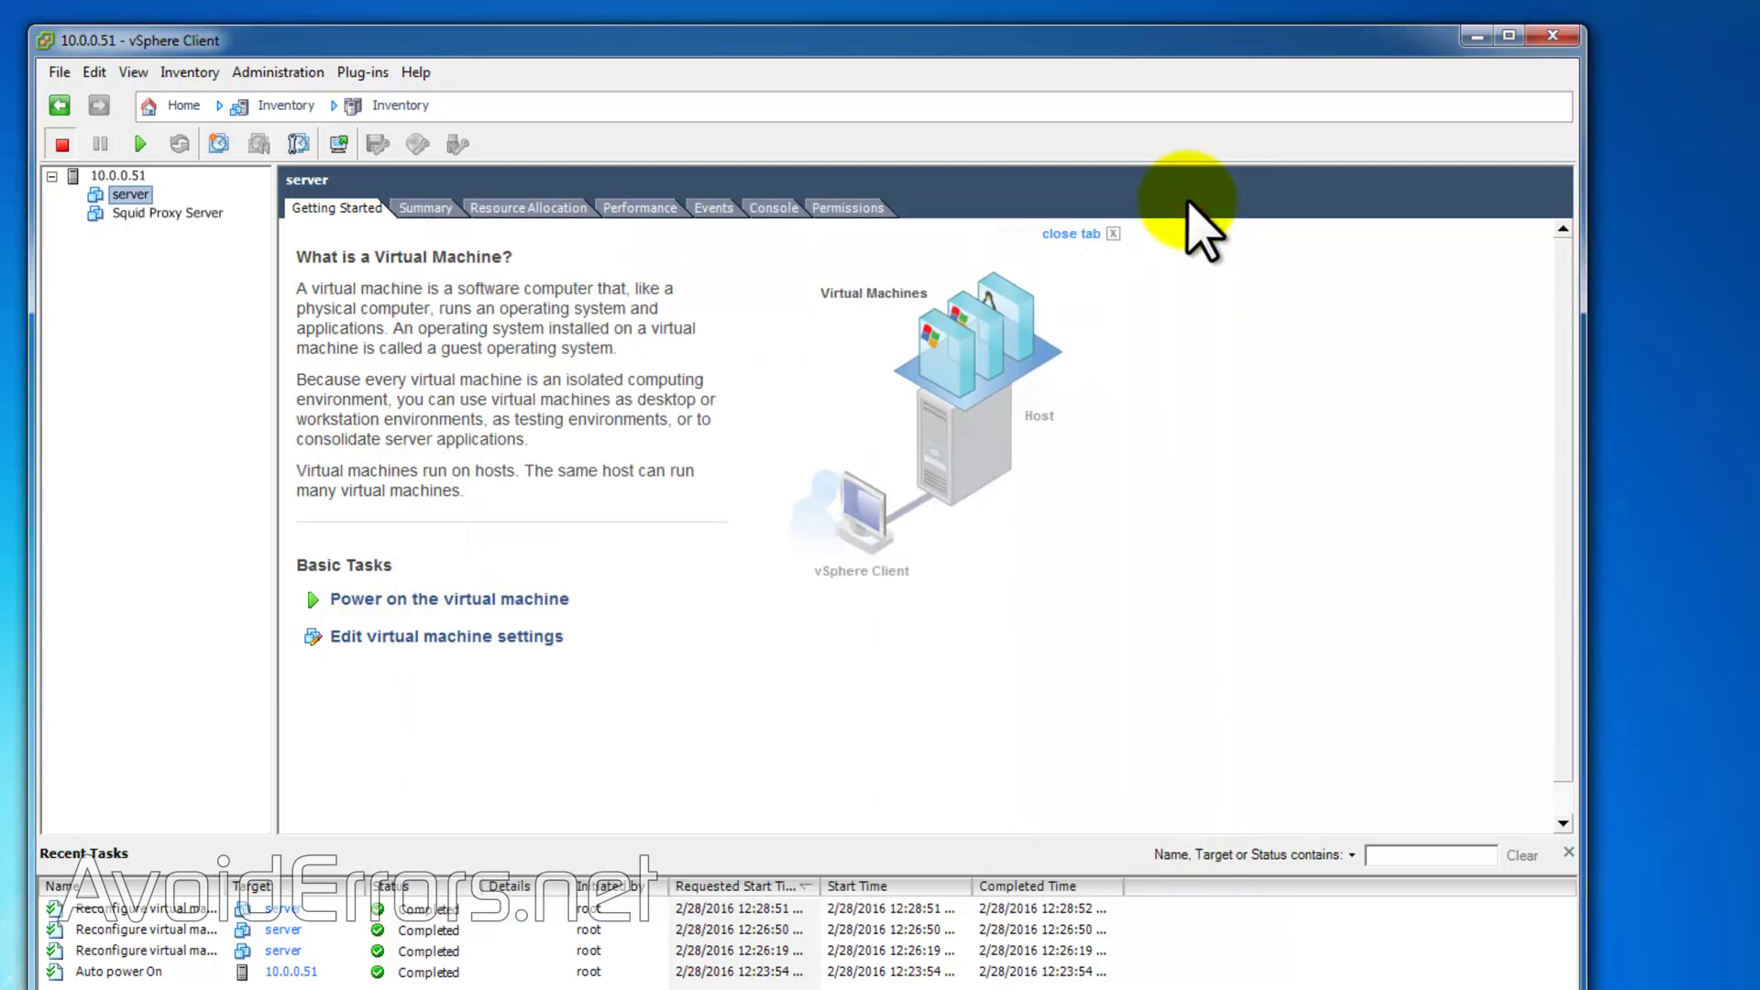
Step: Power on the server VM and watch it boot in an enlarged, repositioned console window
{"action": "left_click", "coordinate": [140, 144]}
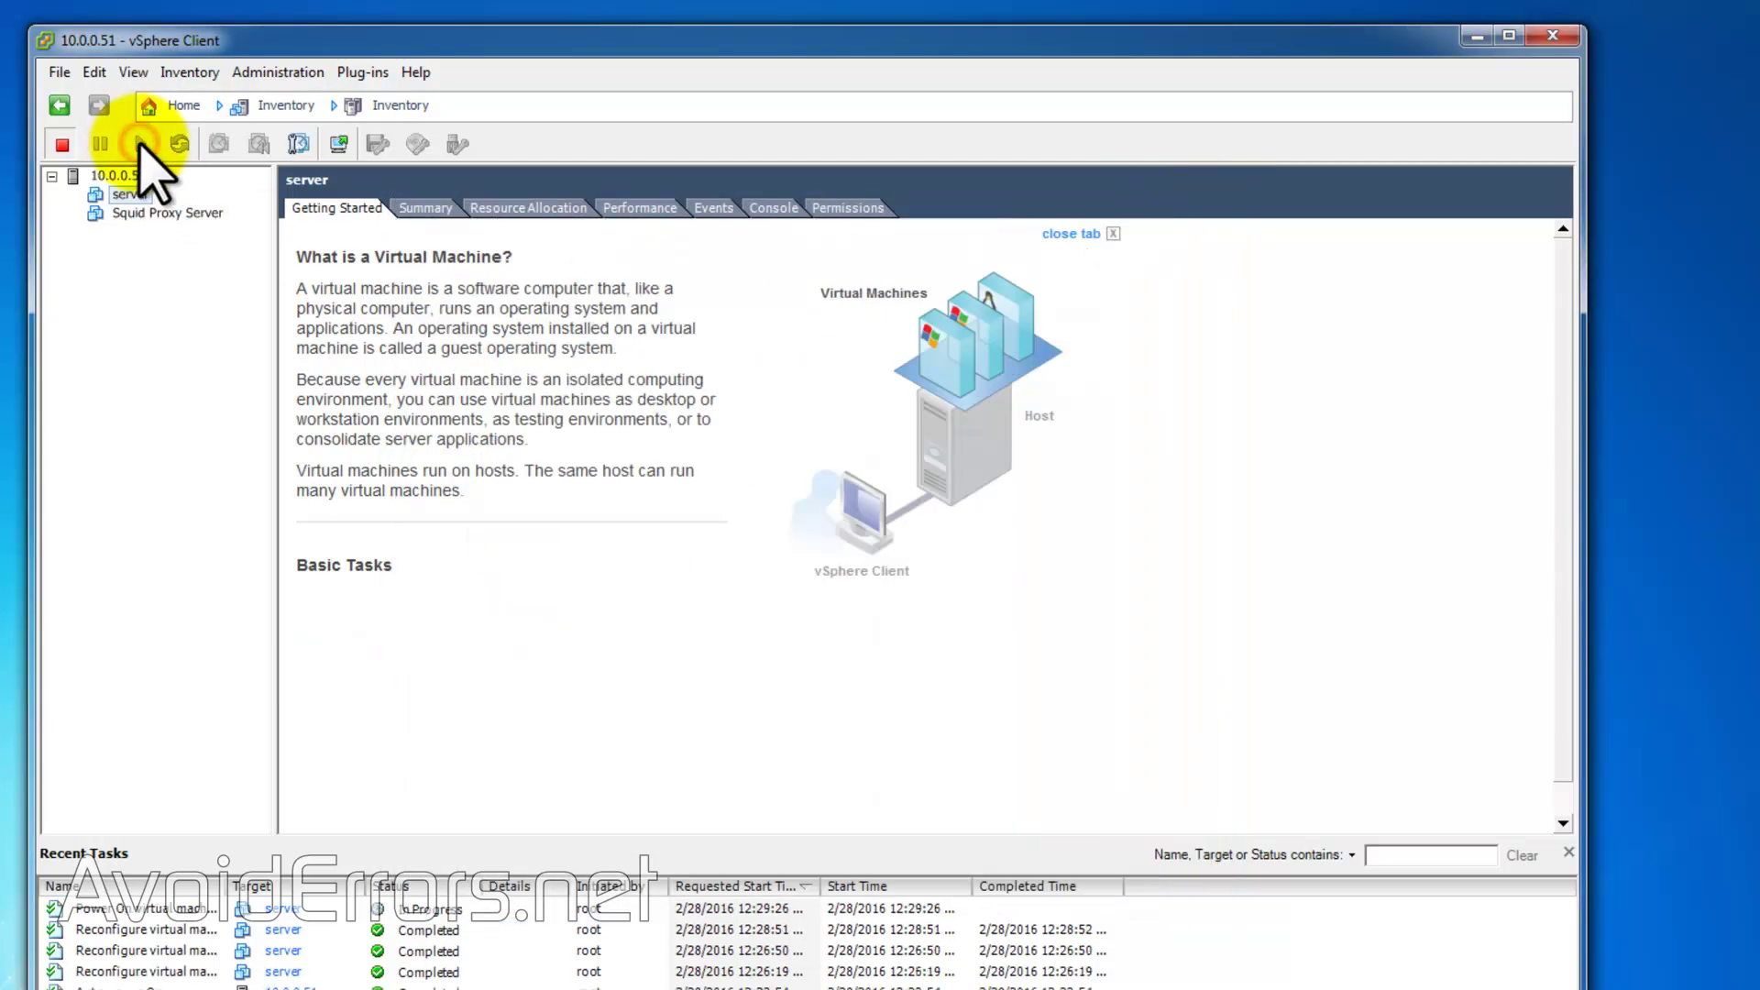
{"action": "left_click", "coordinate": [339, 144]}
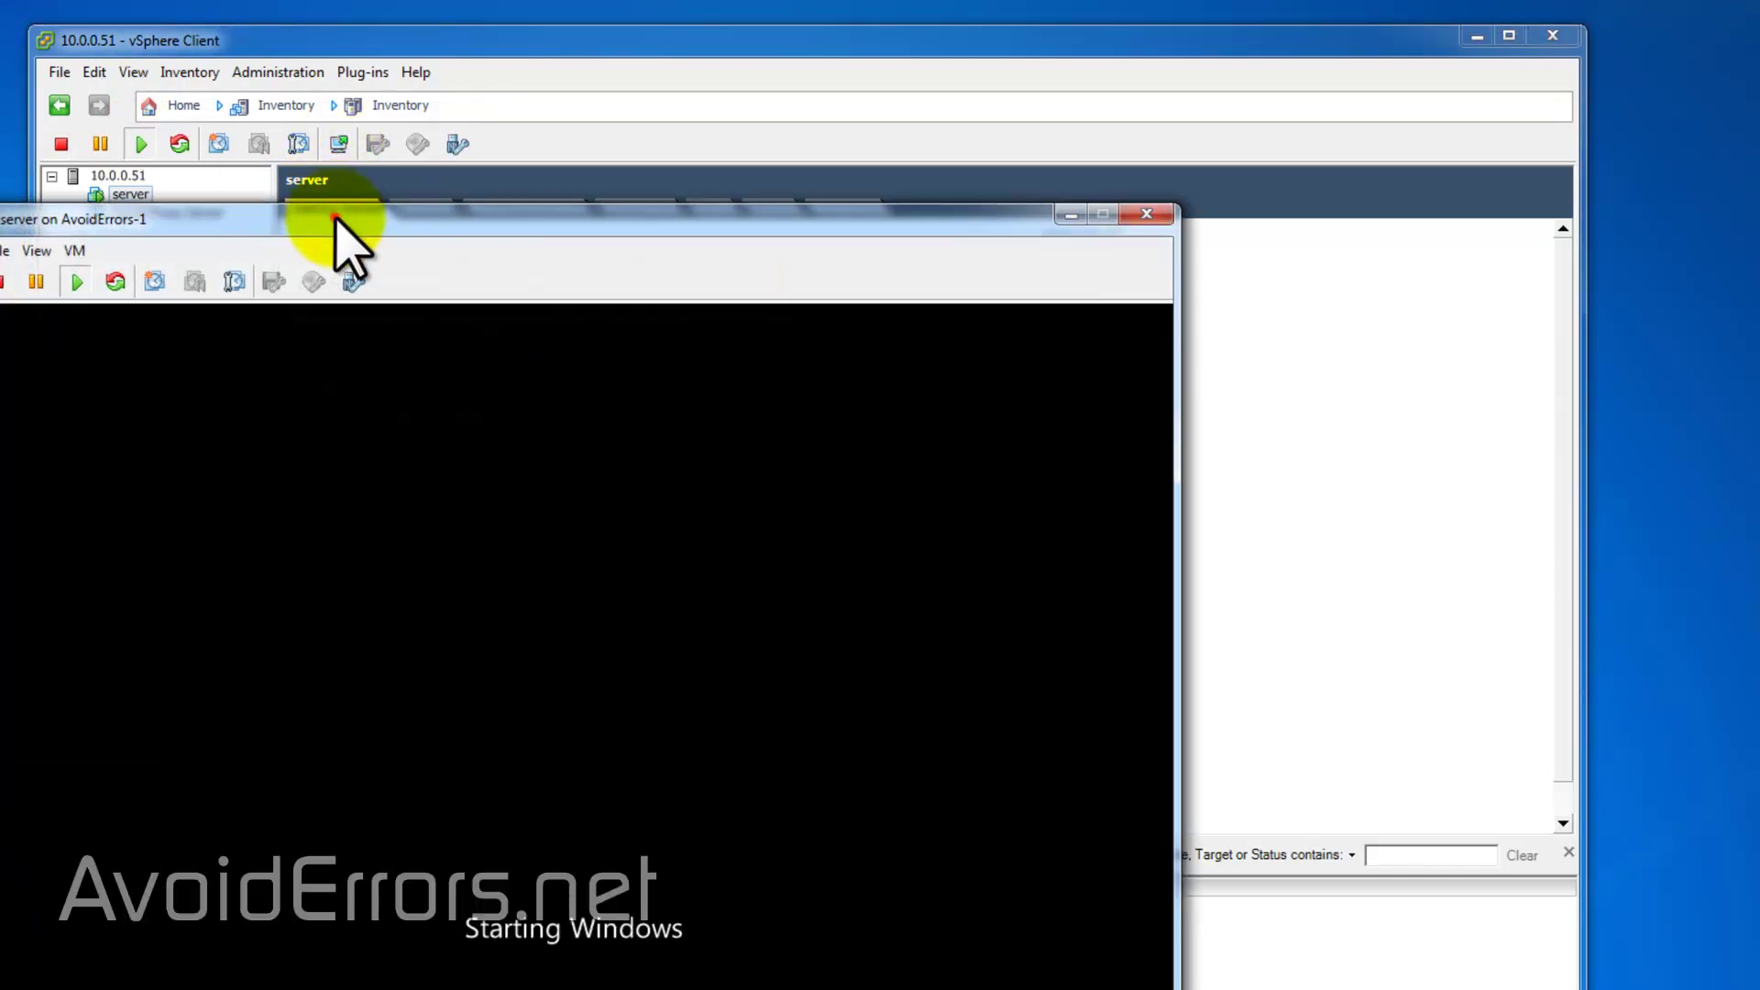
{"action": "left_click_drag", "start_coordinate": [336, 213], "coordinate": [536, 53]}
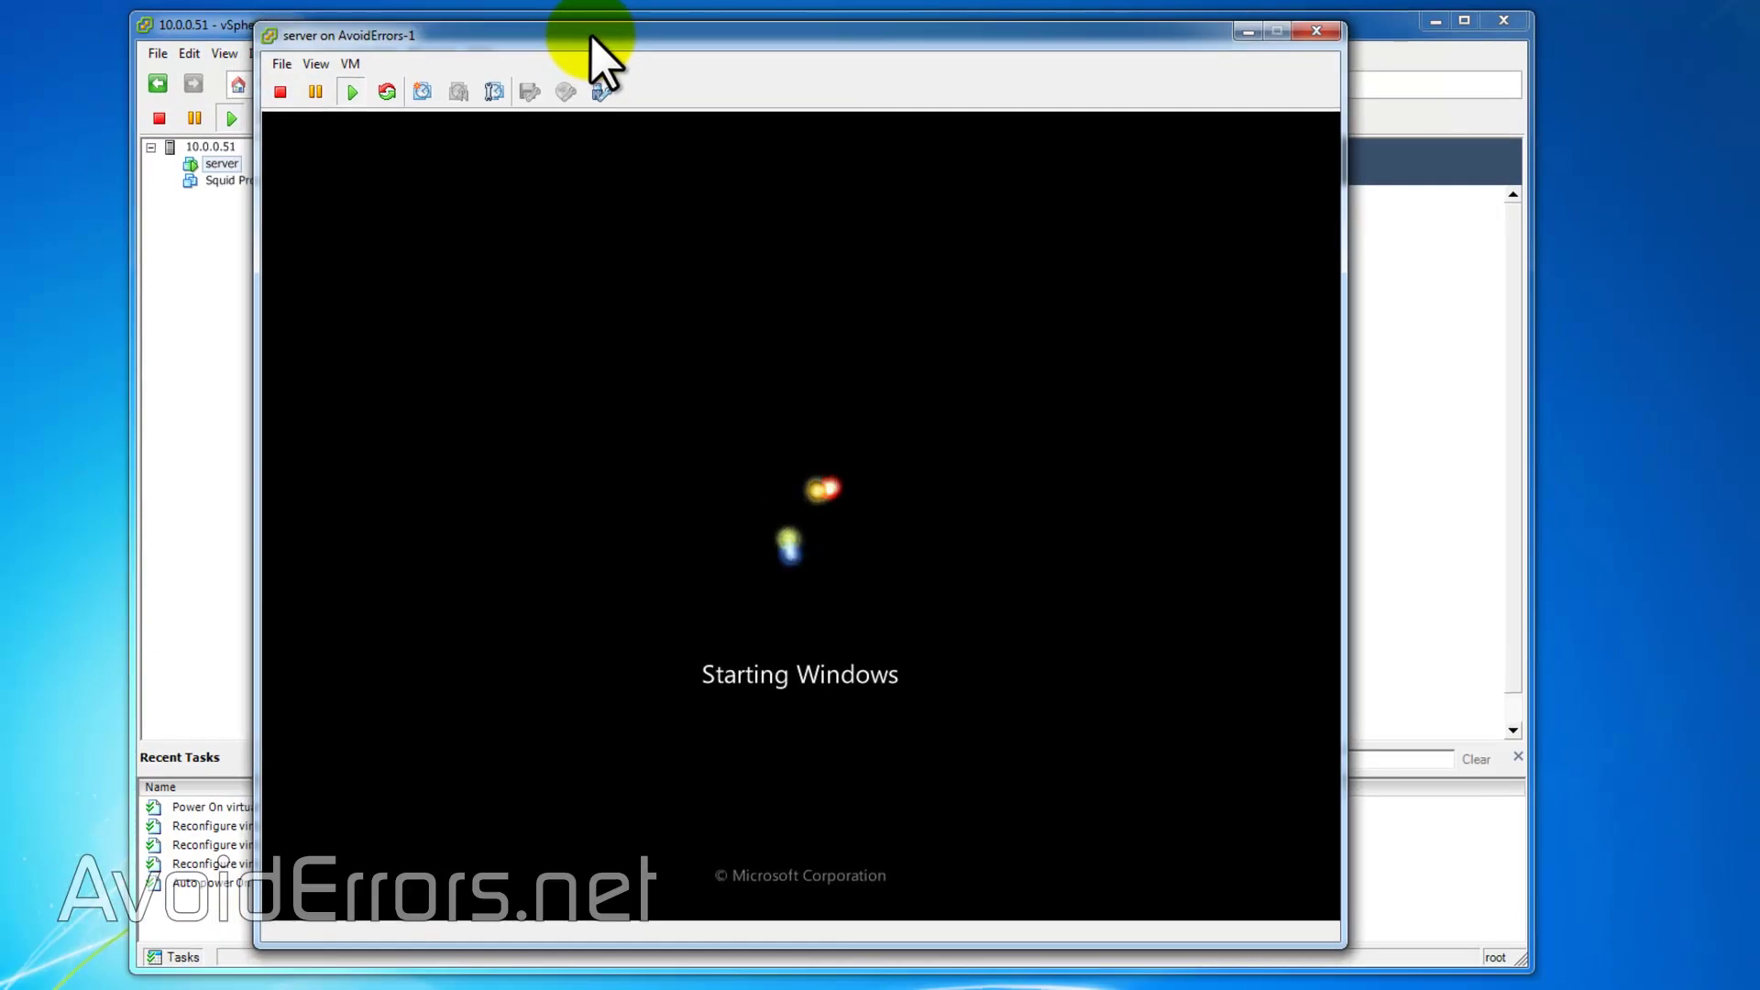
{"action": "left_click", "coordinate": [540, 613]}
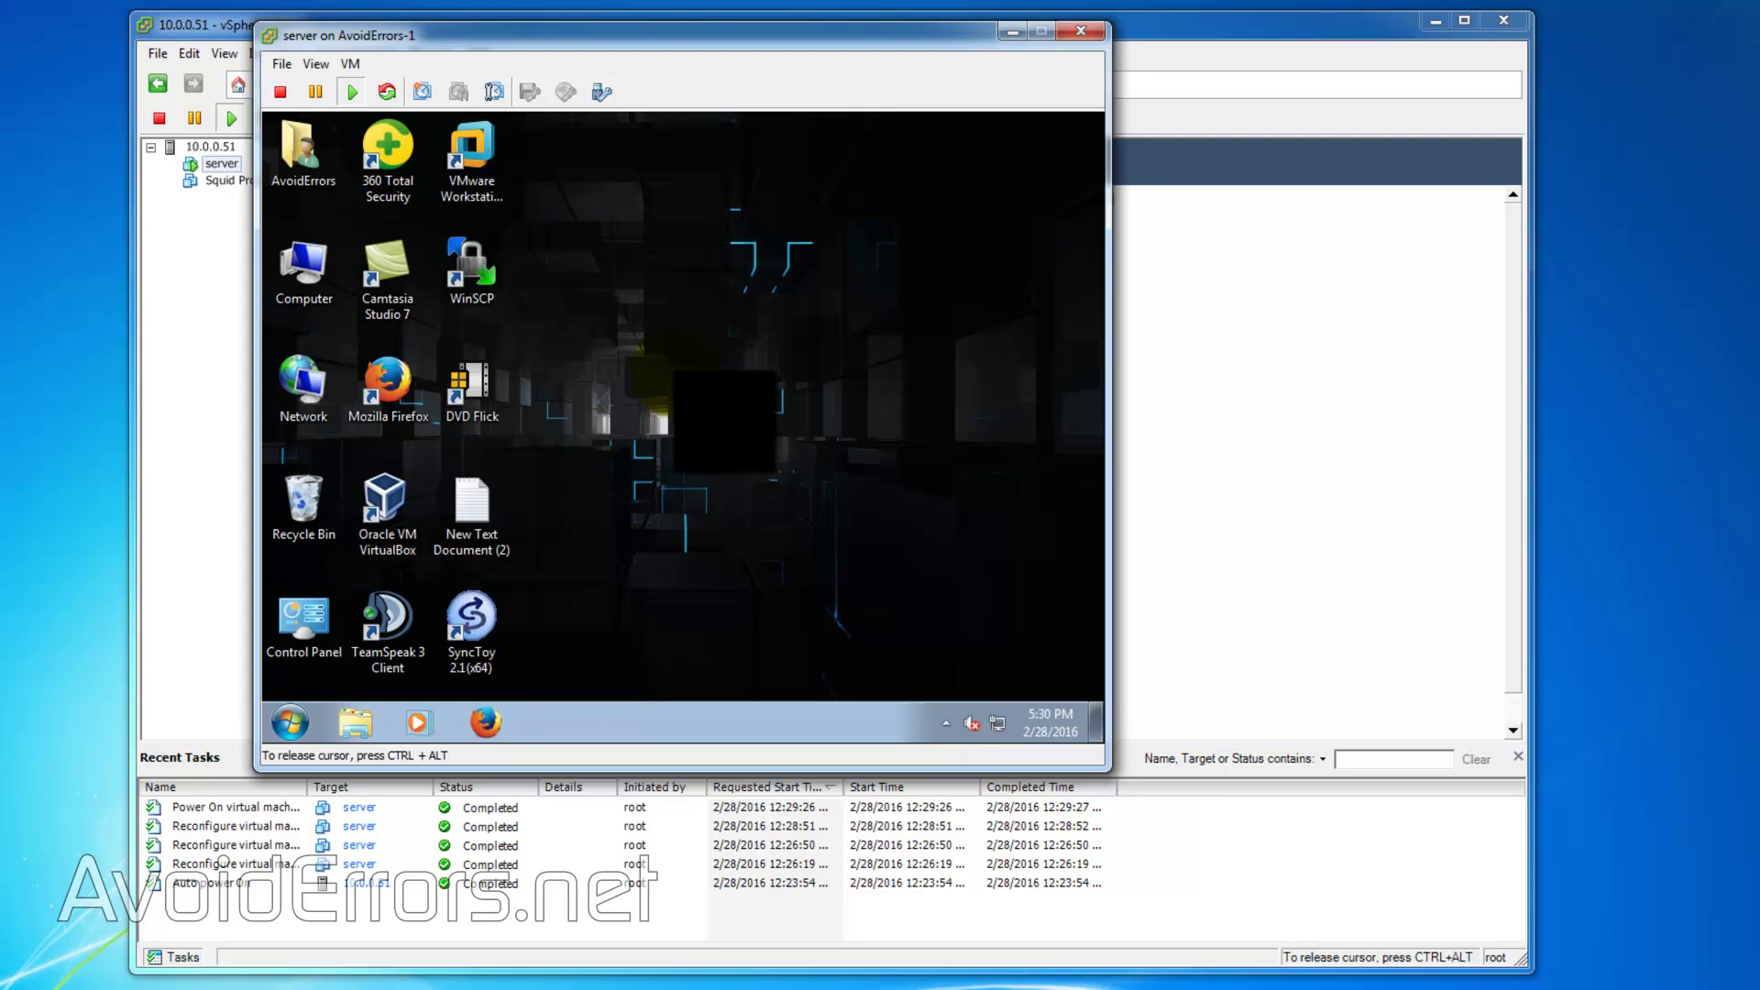
{"action": "left_click_drag", "start_coordinate": [1107, 767], "coordinate": [1429, 957]}
{"action": "left_click_drag", "start_coordinate": [937, 34], "coordinate": [1343, 28]}
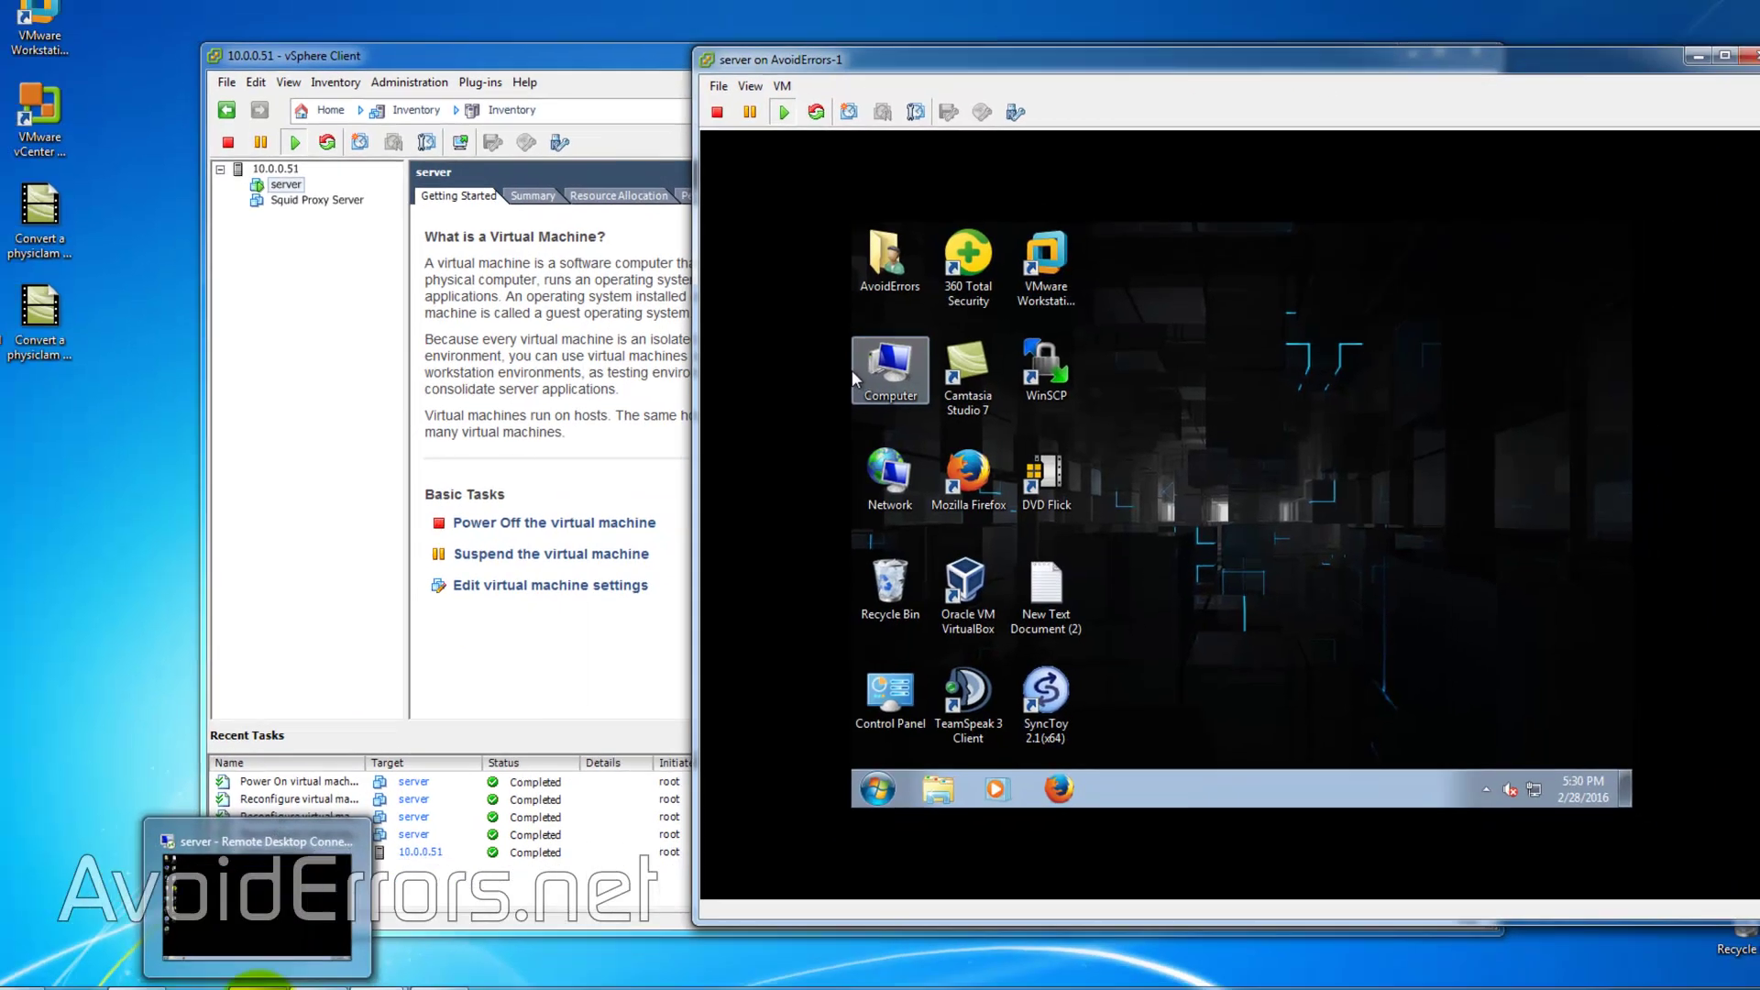
Step: Restore the full-screen RDP session to a window, move it aside, and reposition the VM console beside it
{"action": "key", "text": "ctrl+alt+Return"}
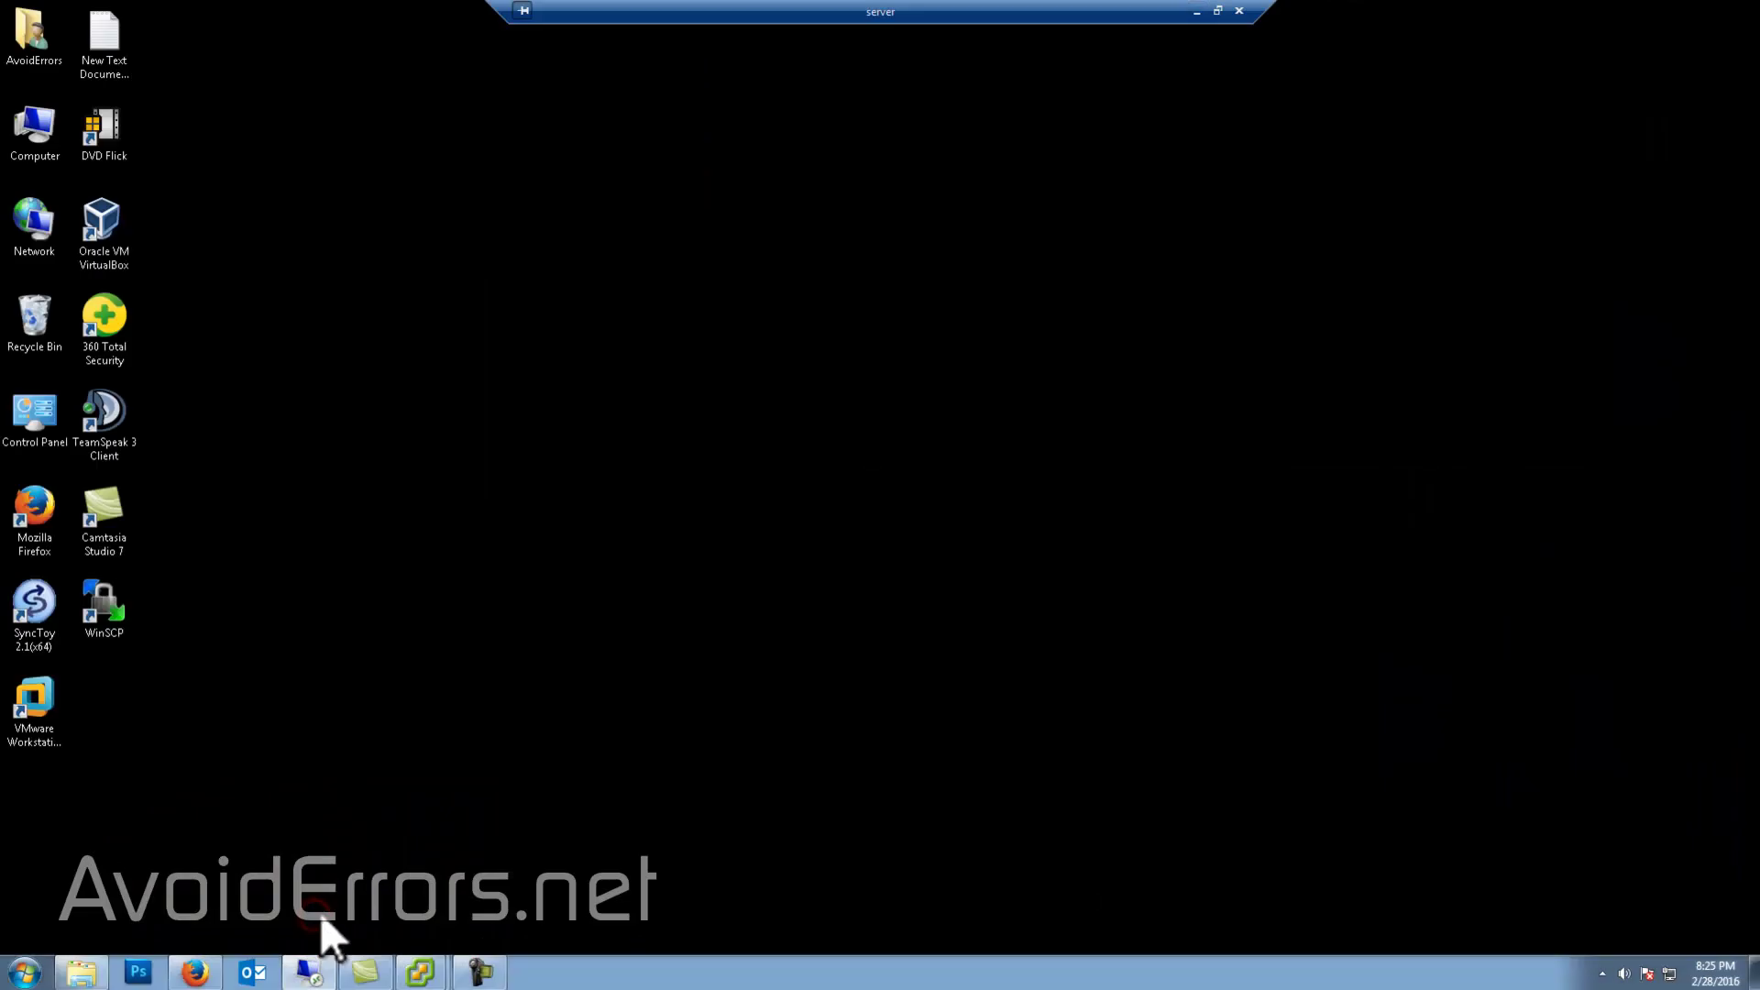
{"action": "left_click", "coordinate": [1217, 11]}
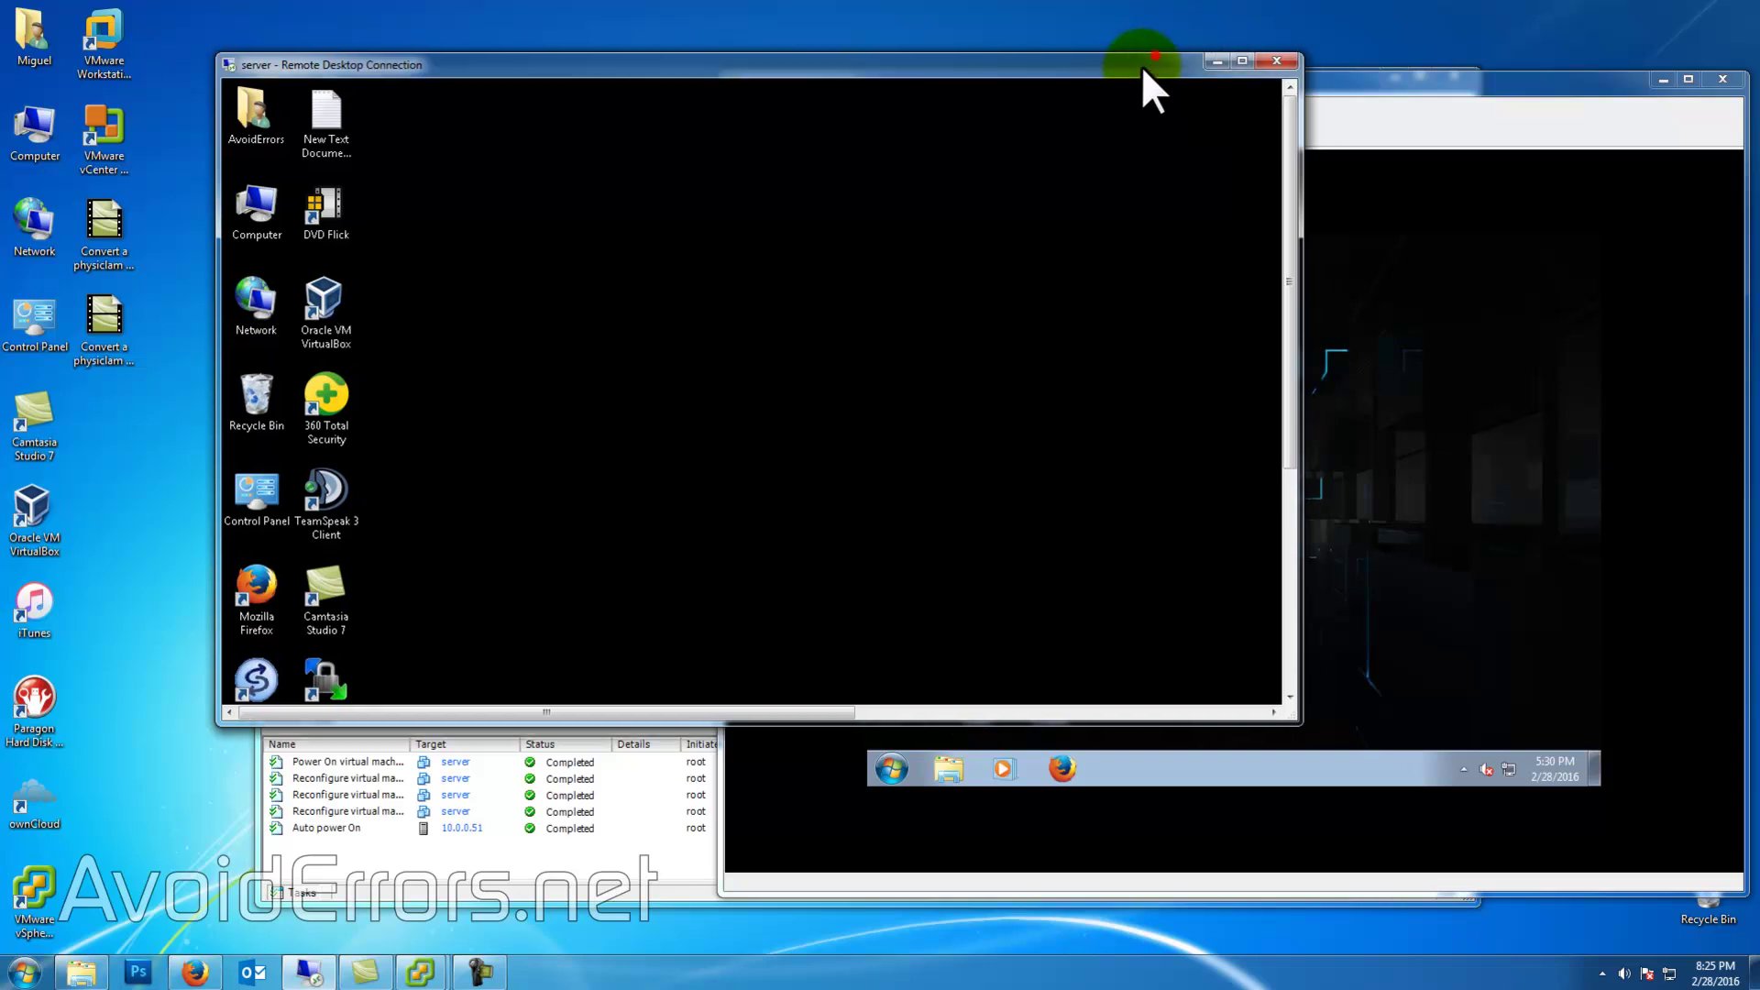
{"action": "left_click_drag", "start_coordinate": [1141, 60], "coordinate": [1009, 146]}
{"action": "left_click", "coordinate": [1192, 80]}
{"action": "double_click", "coordinate": [1192, 79]}
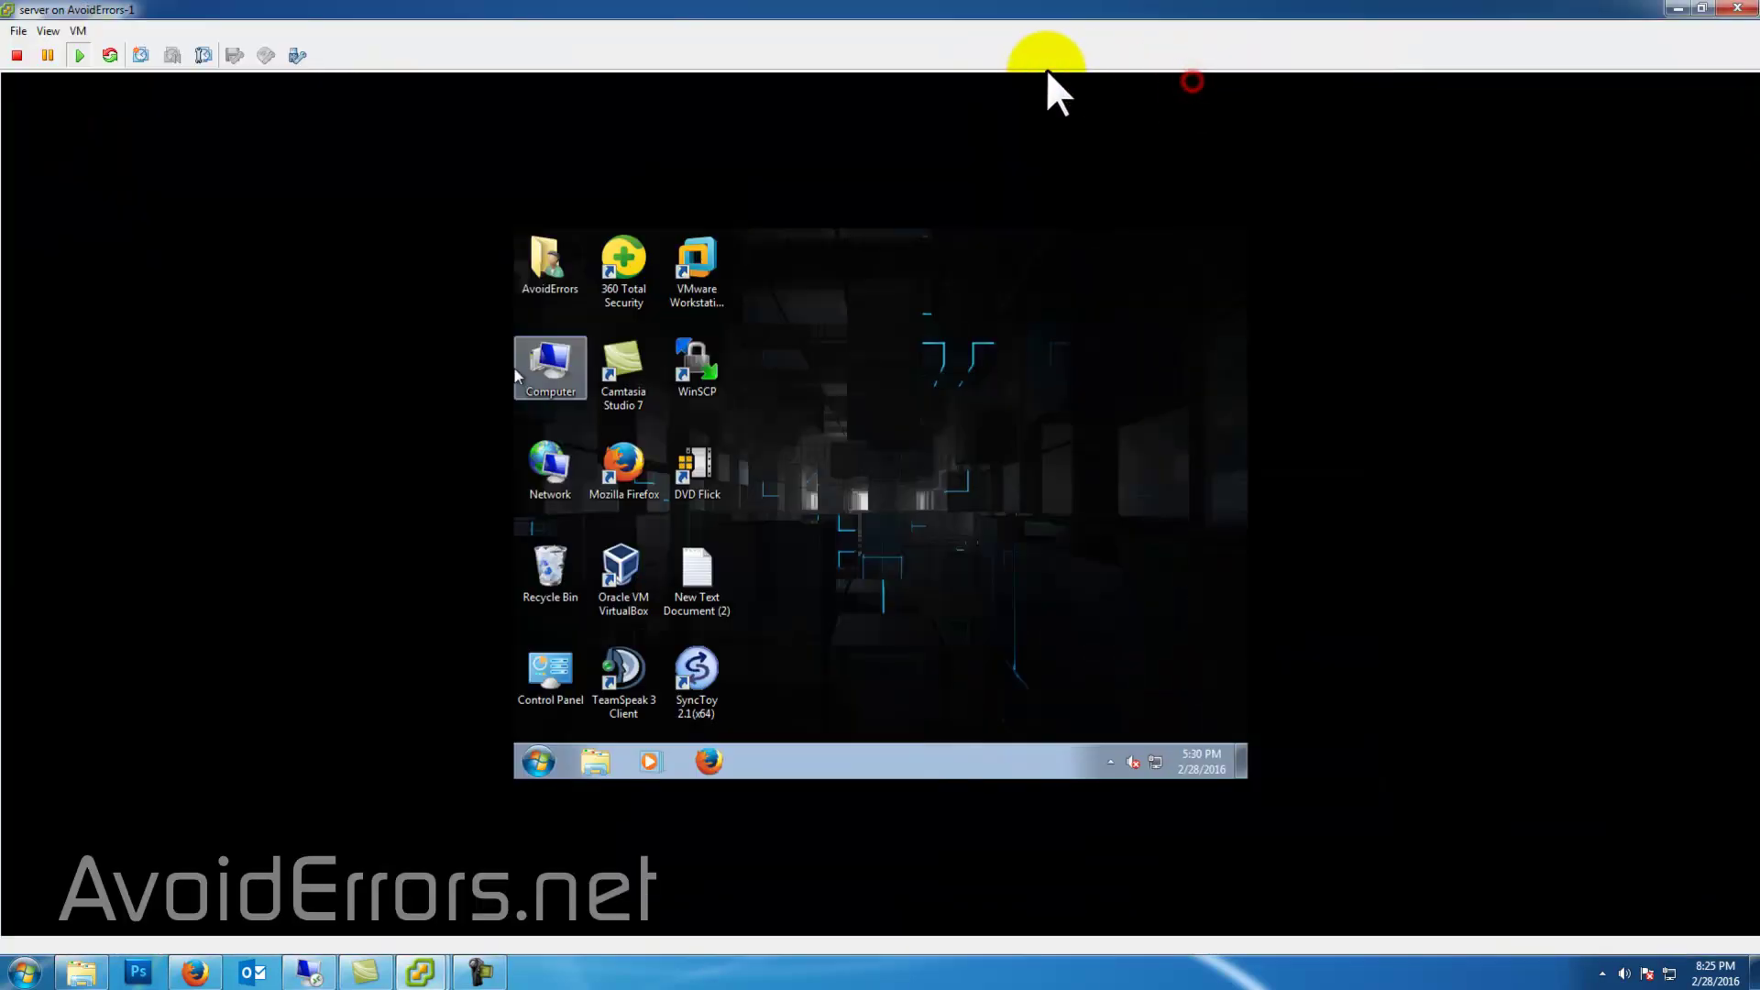
{"action": "double_click", "coordinate": [1075, 3]}
{"action": "left_click_drag", "start_coordinate": [1119, 82], "coordinate": [1190, 81]}
{"action": "left_click", "coordinate": [603, 148]}
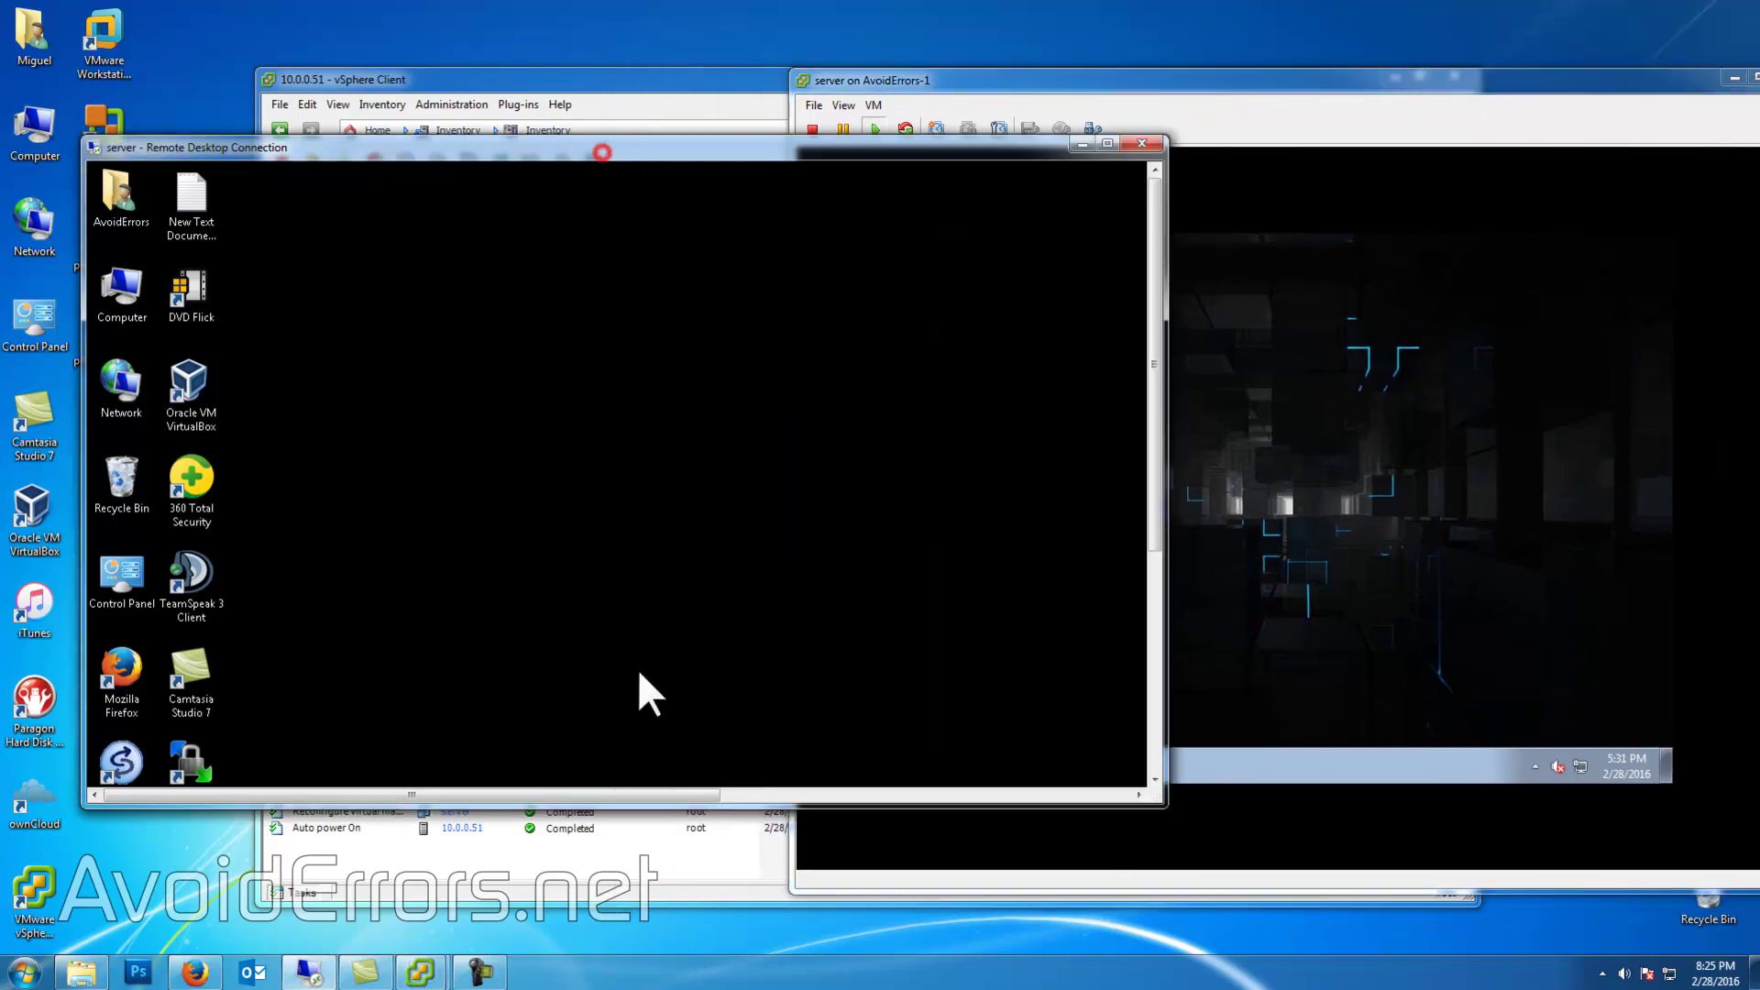